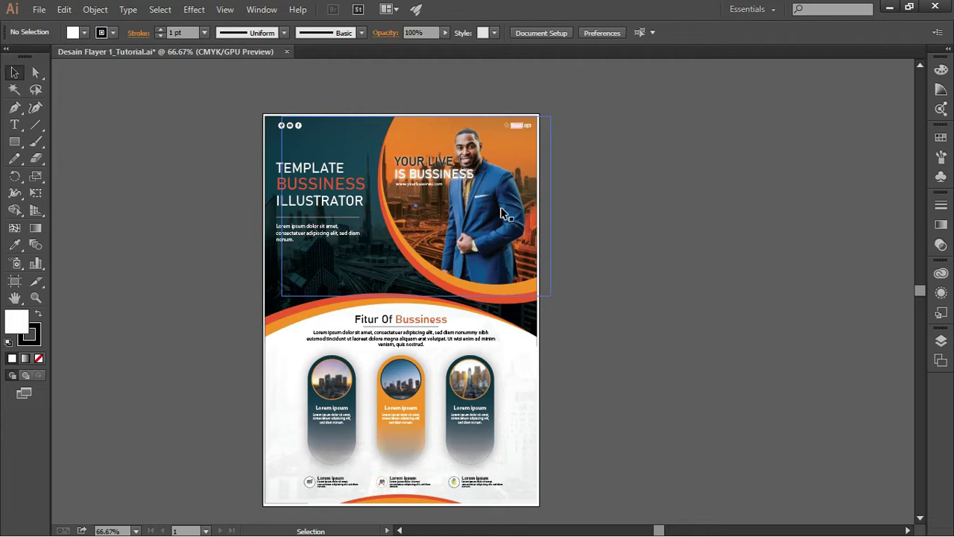
# Release the flyer's and businessman photo's clipping masks, then delete the businessman photo.
pyautogui.moveTo(503, 214); pyautogui.dragTo(616, 230)
pyautogui.hotkey('ctrl', 'z')
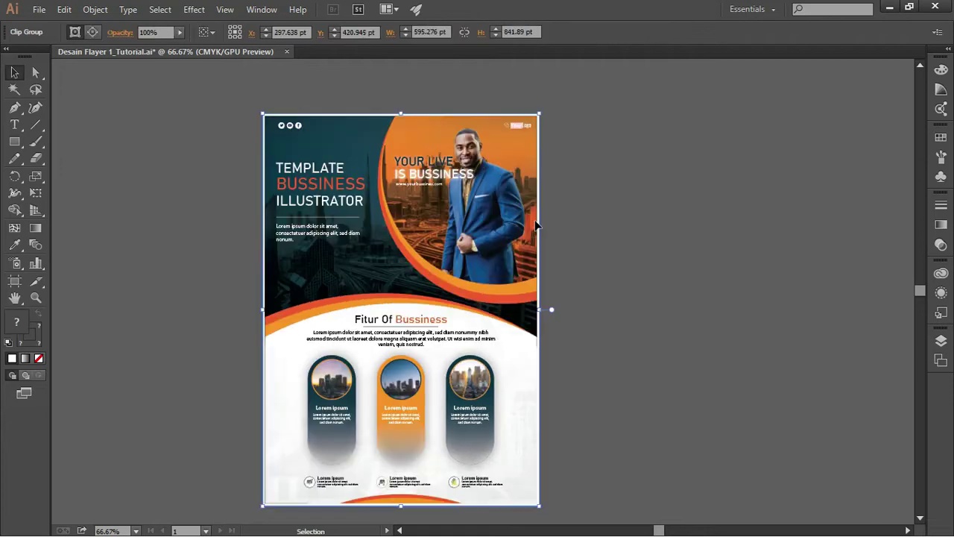
pyautogui.rightClick(497, 214)
pyautogui.click(547, 294)
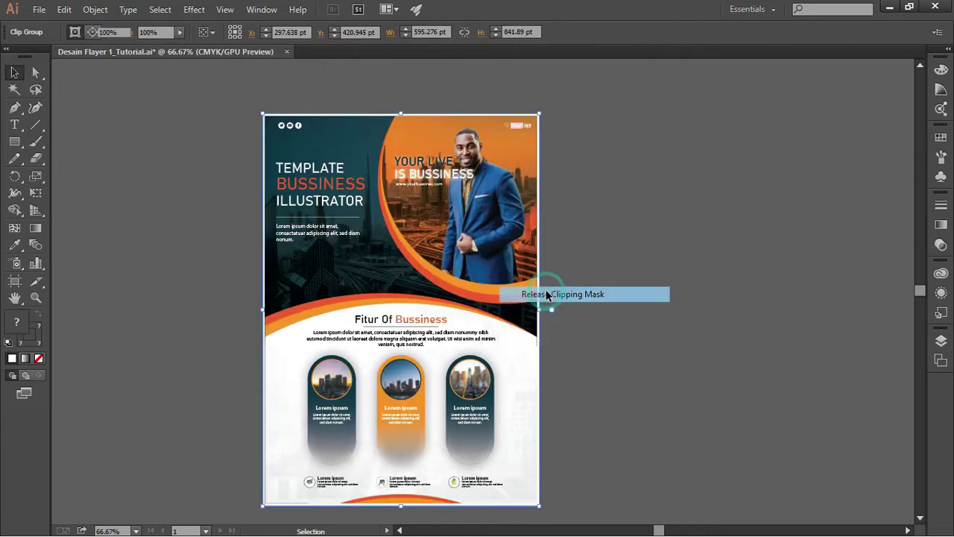
pyautogui.click(604, 211)
pyautogui.moveTo(509, 220); pyautogui.dragTo(651, 224)
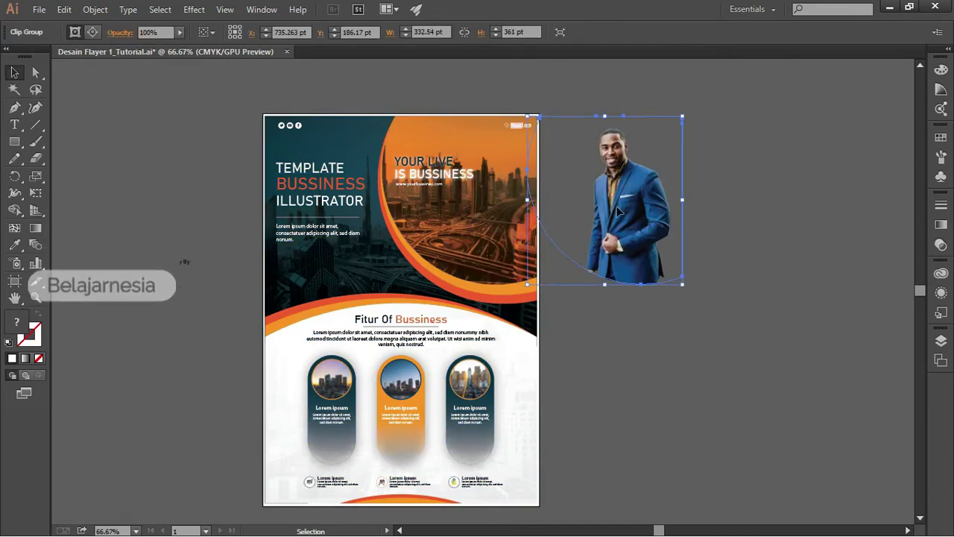
pyautogui.hotkey('ctrl', 'z')
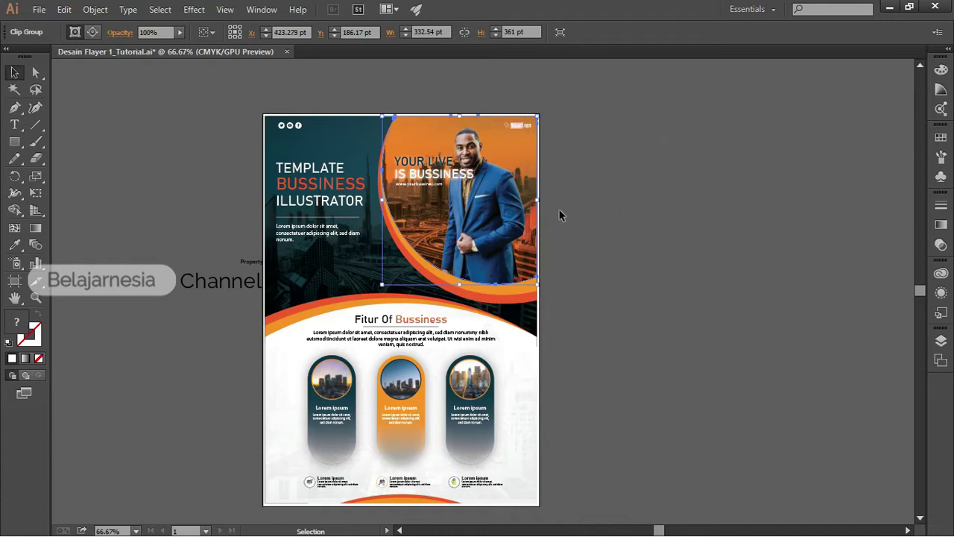
pyautogui.rightClick(511, 204)
pyautogui.click(552, 280)
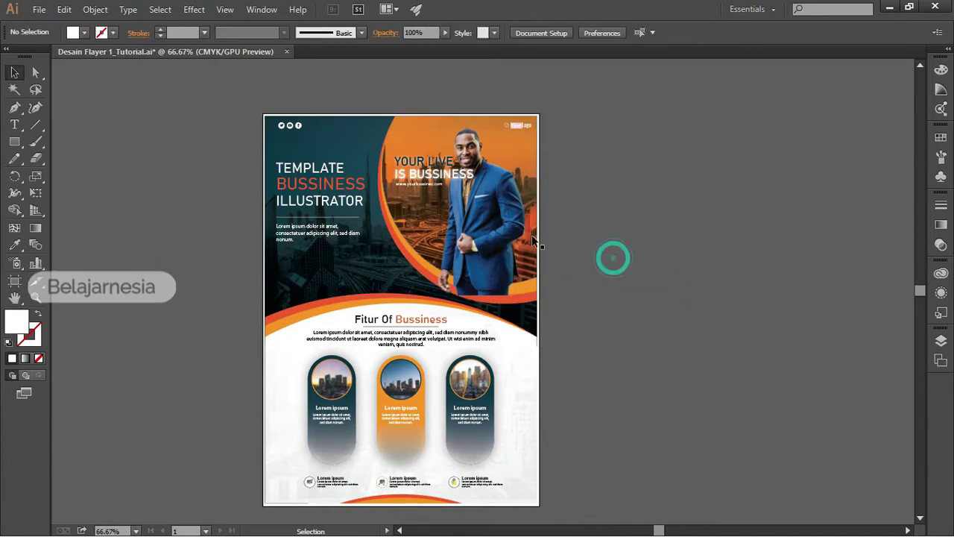
pyautogui.press('Delete')
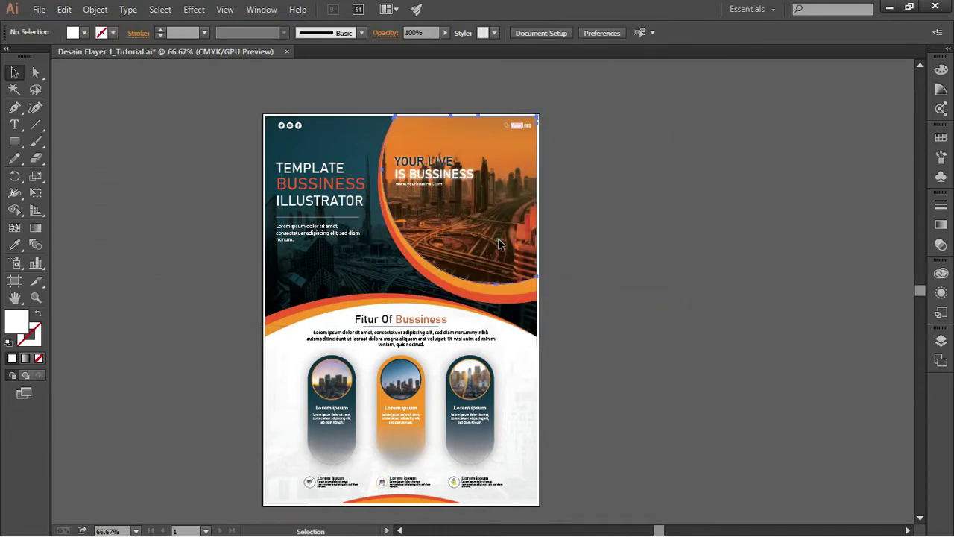
# Check the city photo and arc shapes, then give the circle a white fill and no outline.
pyautogui.click(519, 243)
pyautogui.moveTo(519, 243); pyautogui.dragTo(634, 237)
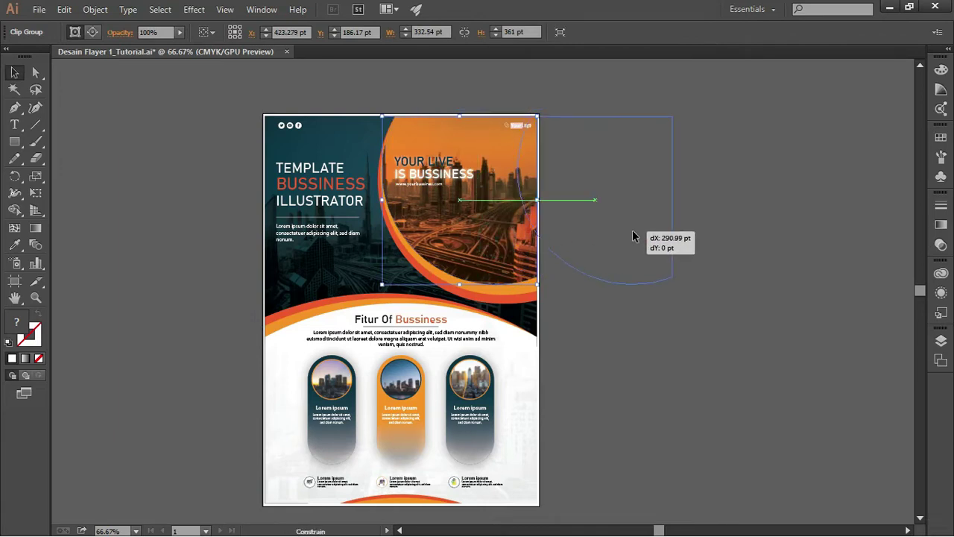
pyautogui.hotkey('ctrl', 'z')
pyautogui.click(565, 279)
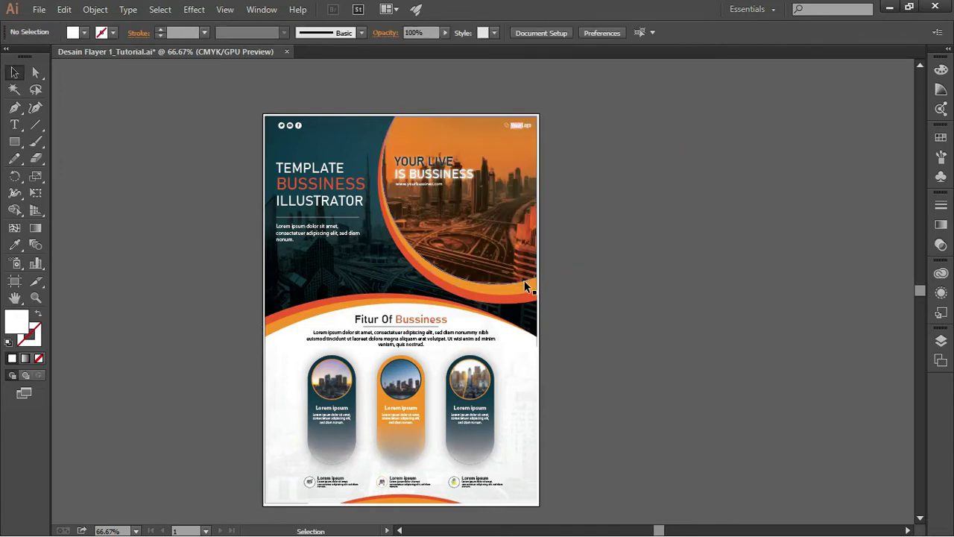
pyautogui.moveTo(532, 281); pyautogui.dragTo(658, 281)
pyautogui.hotkey('ctrl', 'z')
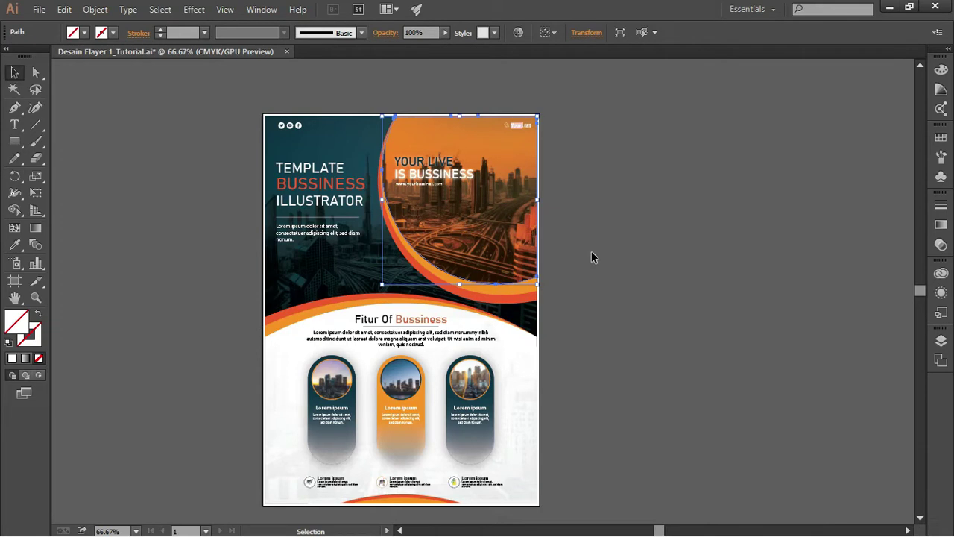
pyautogui.press('d')
pyautogui.click(33, 340)
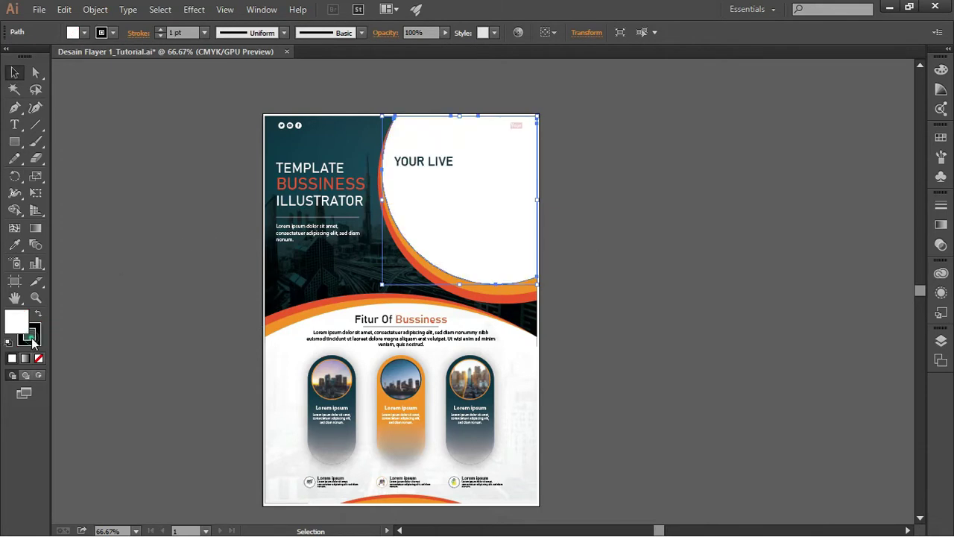
pyautogui.click(39, 358)
pyautogui.click(98, 313)
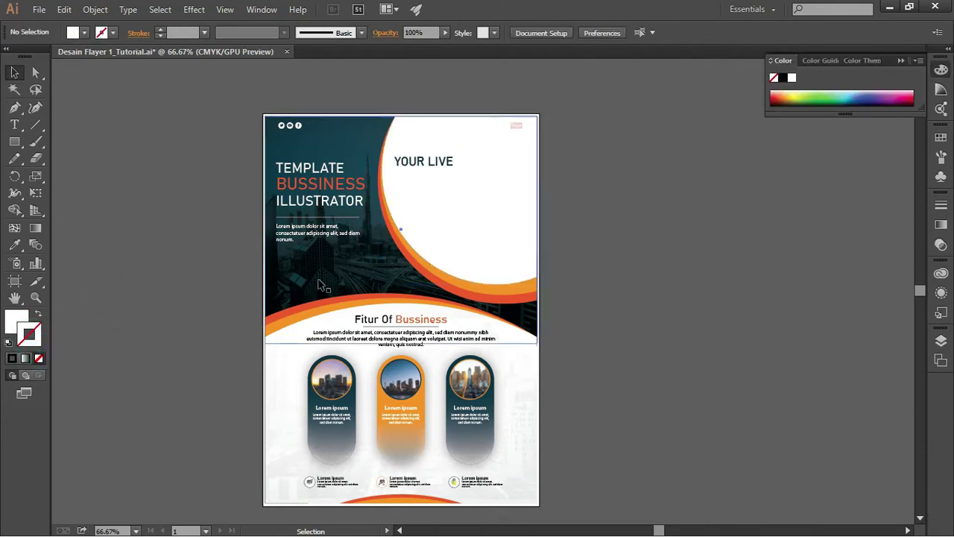
pyautogui.moveTo(443, 224); pyautogui.dragTo(614, 239)
pyautogui.hotkey('ctrl', 'z')
# Release the orange city photo group, delete its photo, and place the white circle top-right.
pyautogui.press('v')
pyautogui.click(420, 235)
pyautogui.moveTo(419, 235); pyautogui.dragTo(483, 236)
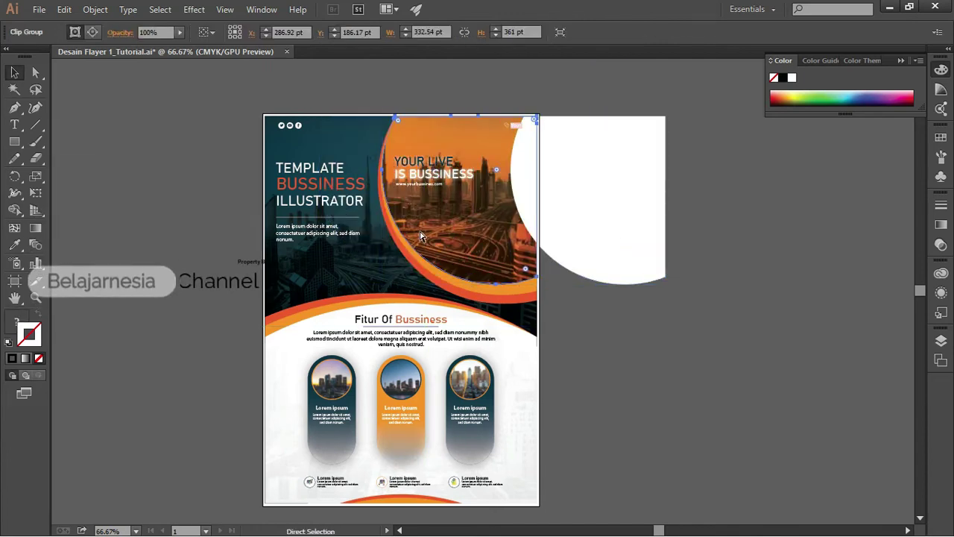
pyautogui.rightClick(451, 233)
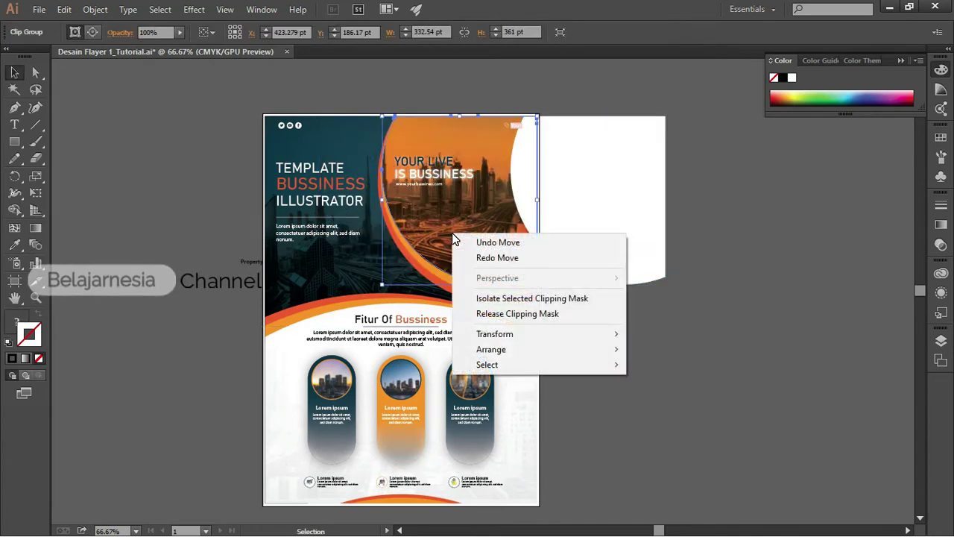
pyautogui.click(555, 316)
pyautogui.click(622, 351)
pyautogui.click(574, 313)
pyautogui.press('Delete')
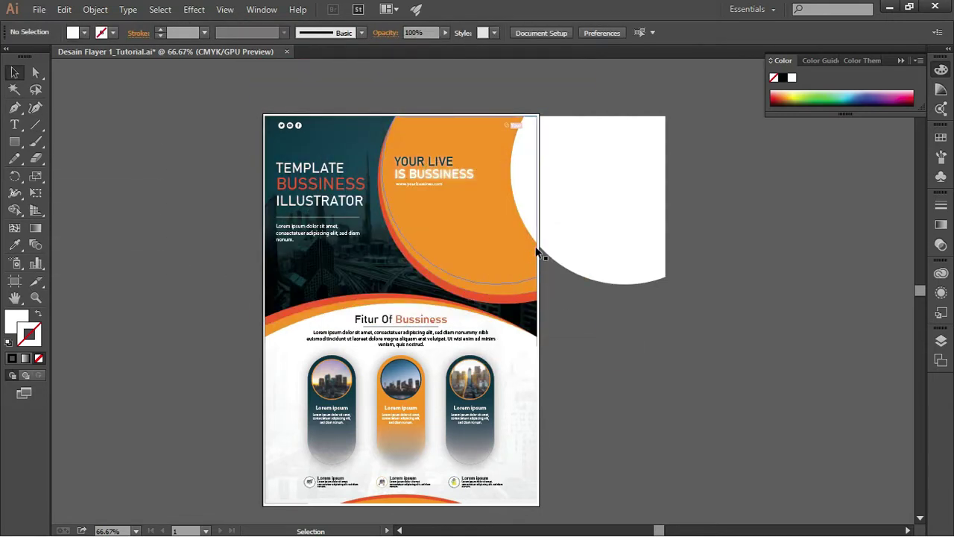
pyautogui.click(554, 242)
pyautogui.moveTo(556, 244); pyautogui.dragTo(429, 242)
pyautogui.moveTo(363, 251); pyautogui.dragTo(314, 269)
# Release the background group's clipping mask and remove the header city photo.
pyautogui.hotkey('ctrl', 'z')
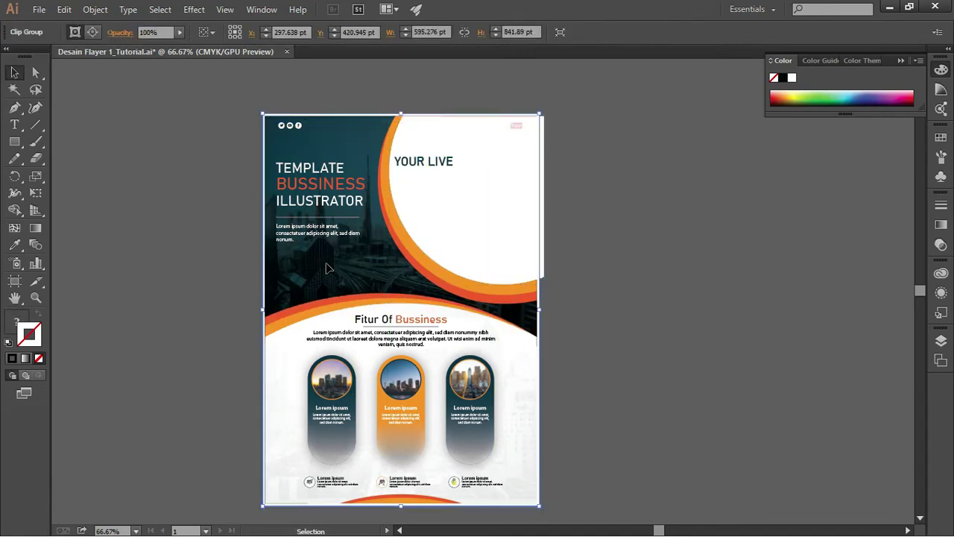
pyautogui.rightClick(334, 264)
pyautogui.click(408, 345)
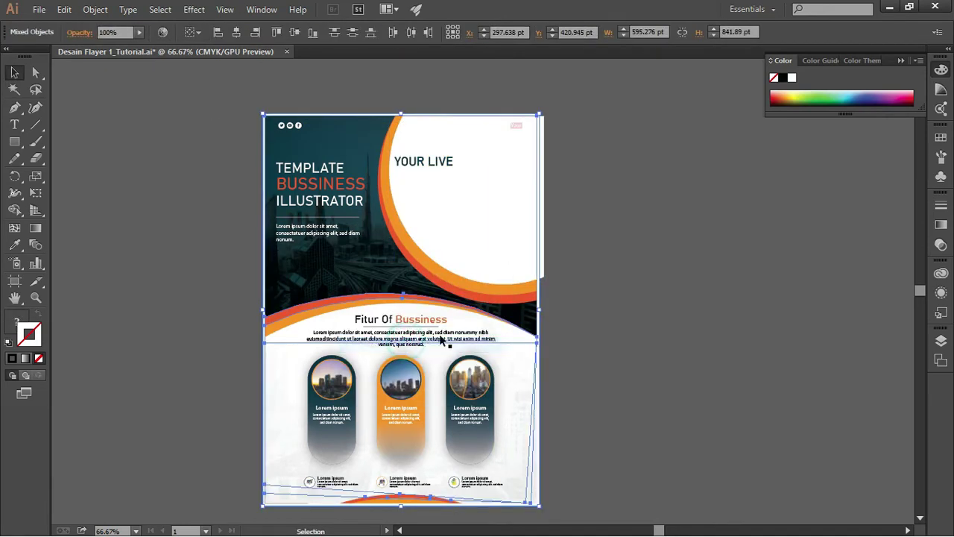
pyautogui.click(581, 288)
pyautogui.click(295, 264)
pyautogui.hotkey('ctrl', 'z')
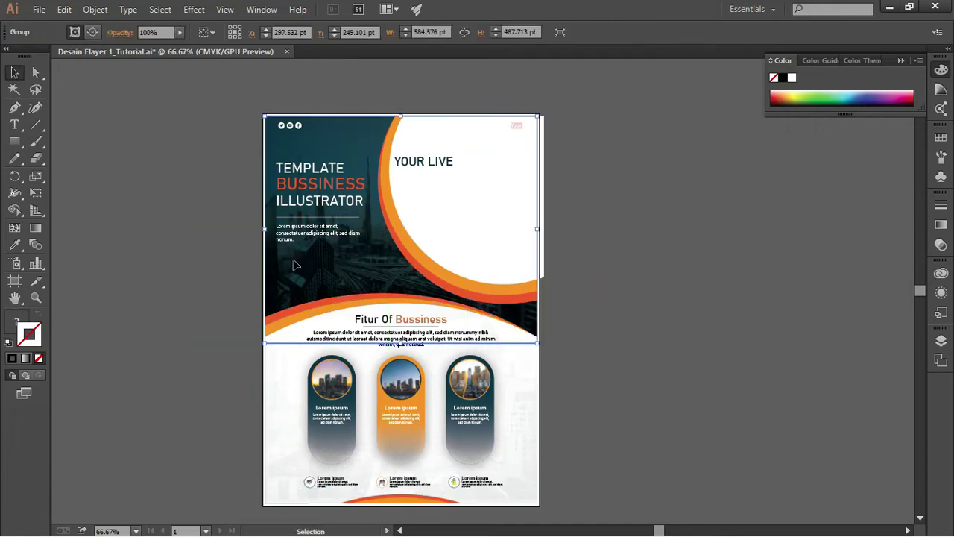
pyautogui.hotkey('ctrl', 'z')
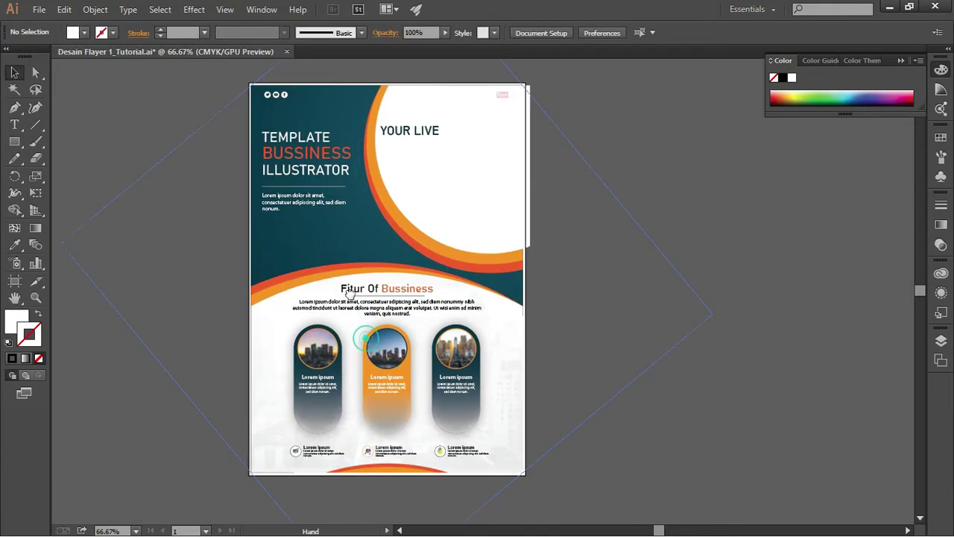
# Select the photos in the middle and right feature circles.
pyautogui.scroll(-1, 358, 328)
pyautogui.click(373, 332)
pyautogui.moveTo(322, 331); pyautogui.dragTo(464, 331)
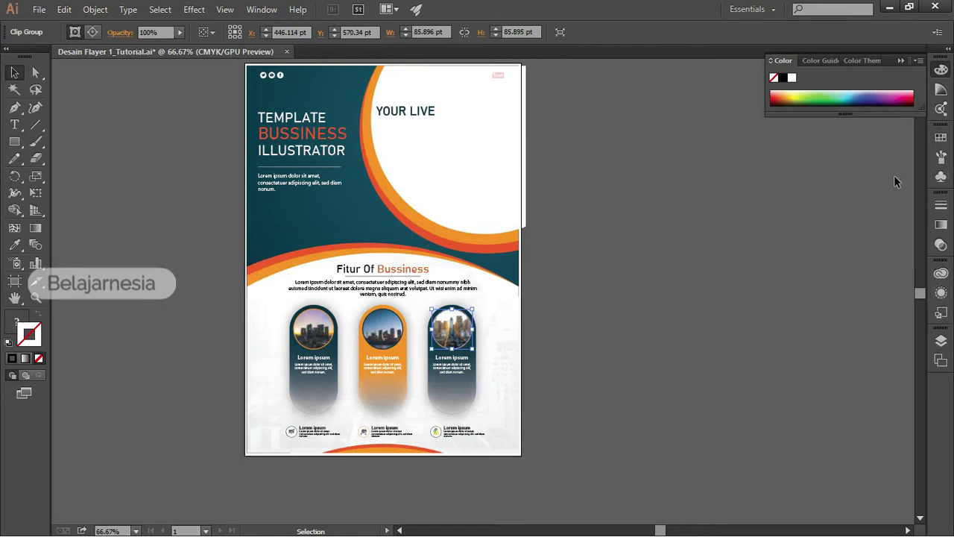
# Show the Links panel beside the artboard and enlarge it to list every placed image.
pyautogui.click(937, 32)
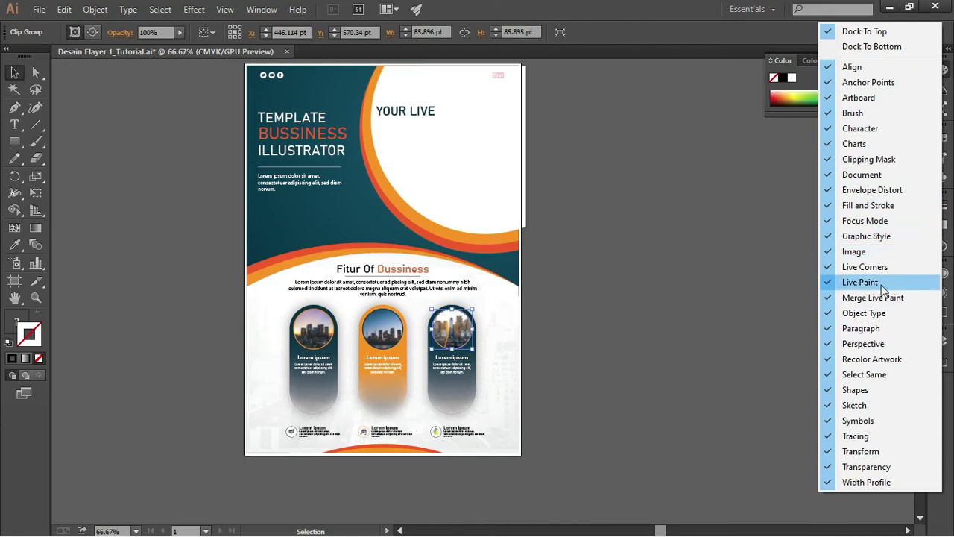
pyautogui.click(262, 10)
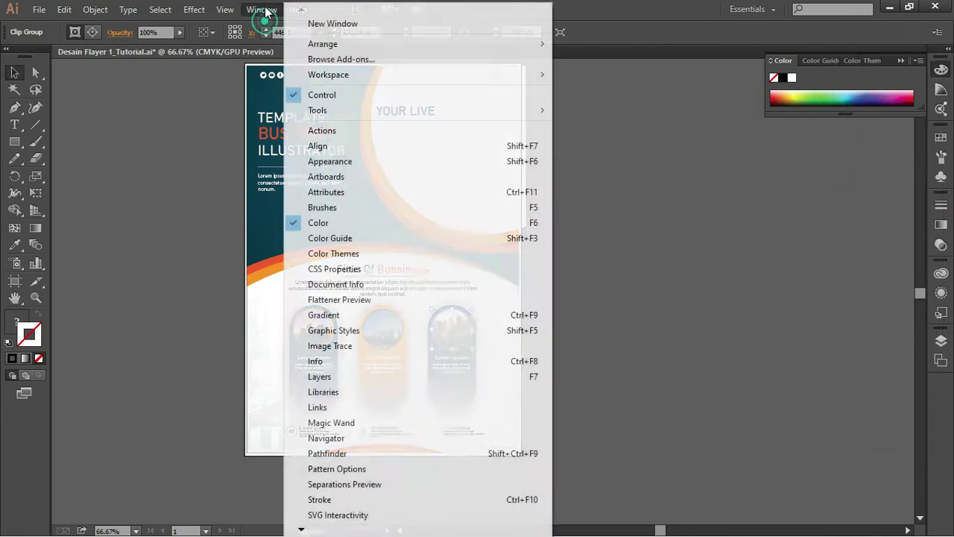
pyautogui.click(367, 407)
pyautogui.moveTo(420, 277); pyautogui.dragTo(767, 232)
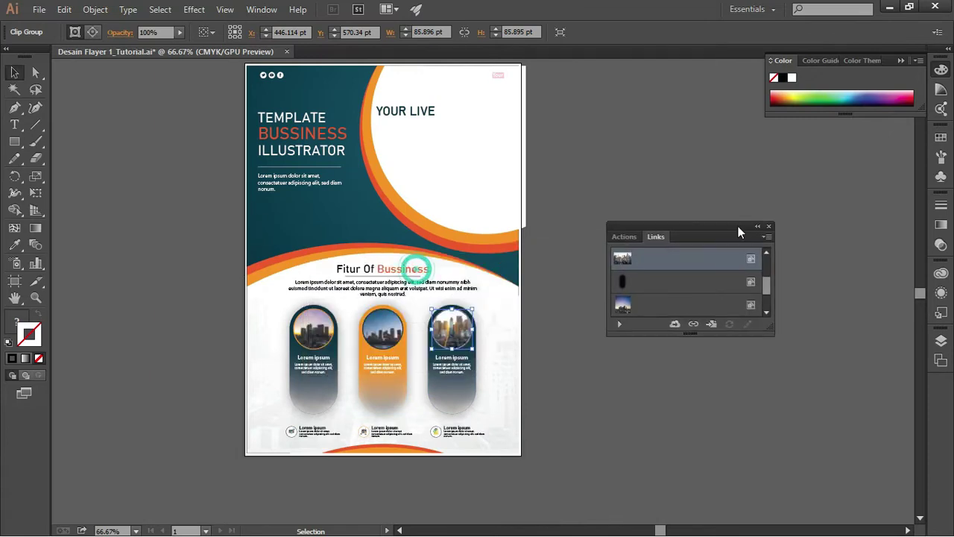
pyautogui.click(726, 328)
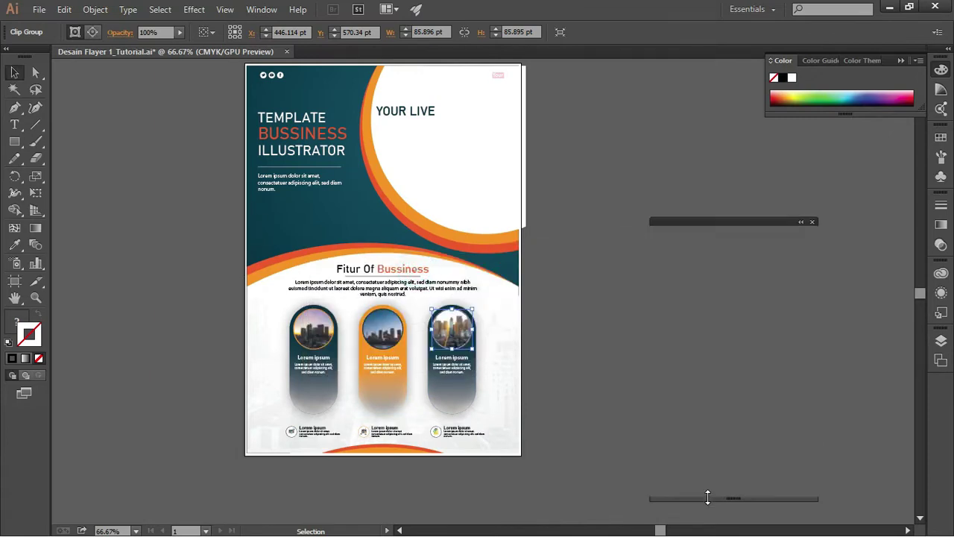
pyautogui.moveTo(725, 329); pyautogui.dragTo(737, 497)
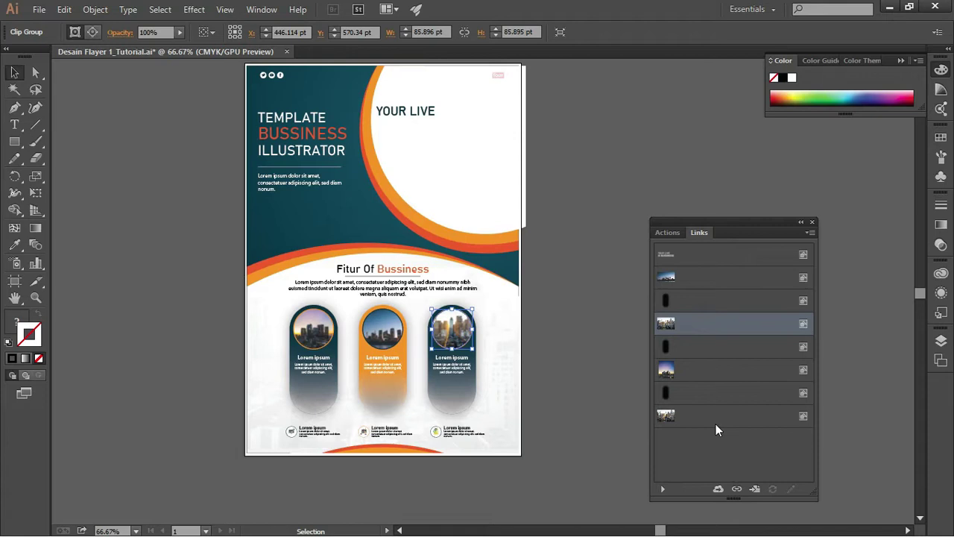
# Select four linked city images, locate them with Go To Link, and delete them.
pyautogui.click(713, 415)
pyautogui.keyDown('ctrl'); pyautogui.click(707, 369); pyautogui.keyUp('ctrl')
pyautogui.keyDown('ctrl'); pyautogui.click(701, 325); pyautogui.keyUp('ctrl')
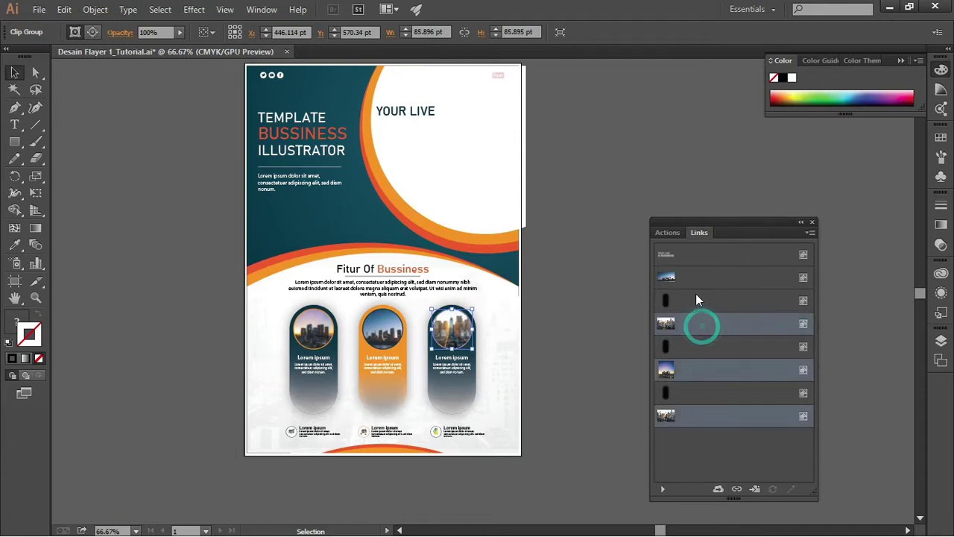
pyautogui.keyDown('ctrl'); pyautogui.click(696, 277); pyautogui.keyUp('ctrl')
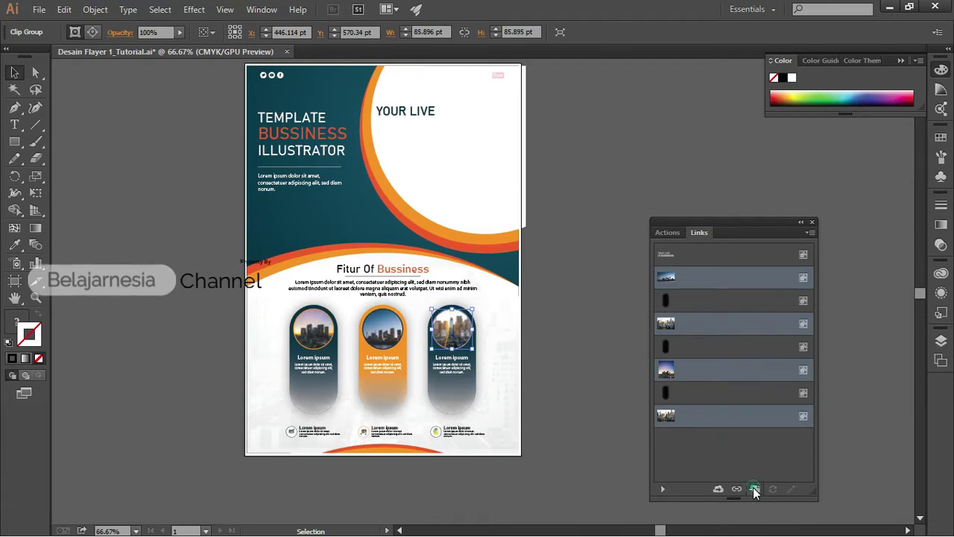
pyautogui.click(754, 489)
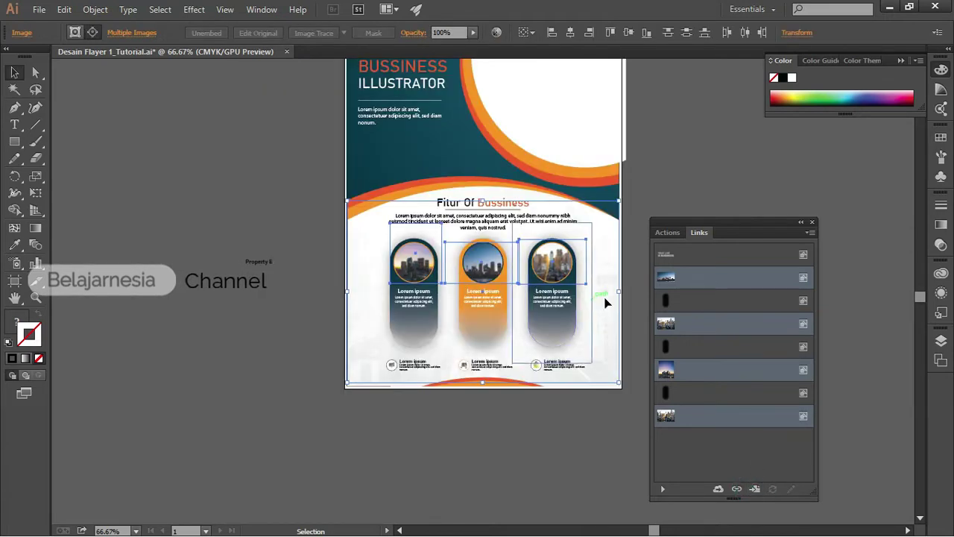
pyautogui.press('Delete')
pyautogui.click(687, 255)
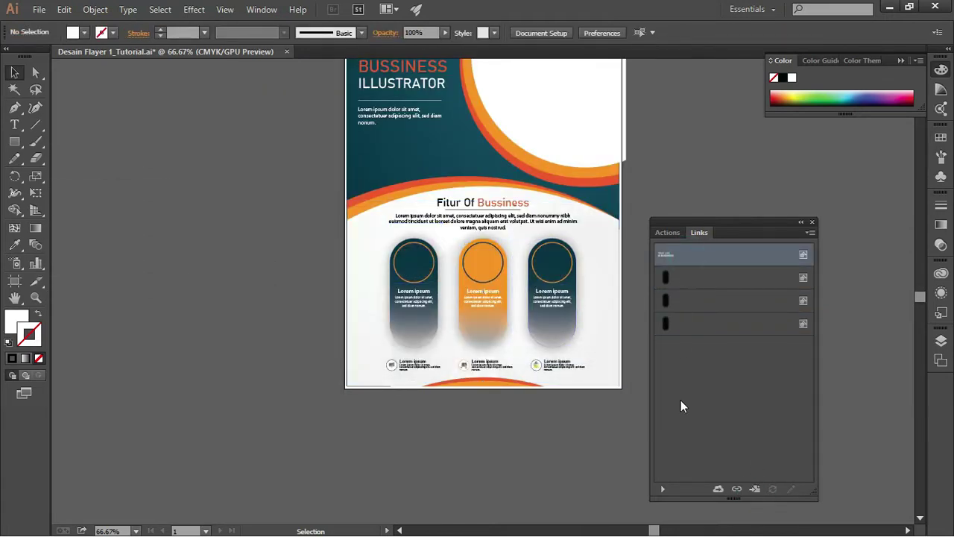
# Jump to the remaining linked image, then save Desain Flayer 1_Tutorial.ai.
pyautogui.scroll(3, 621, 368)
pyautogui.click(752, 485)
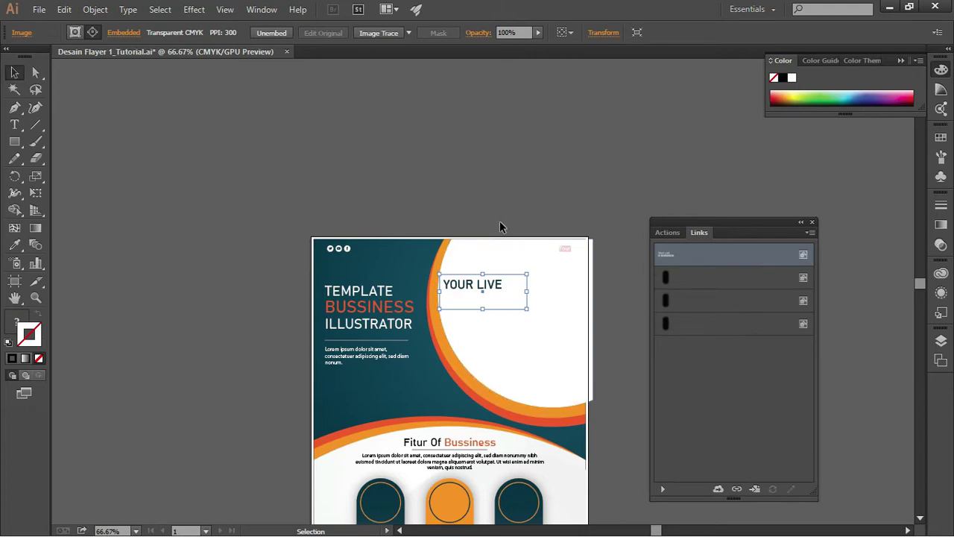
pyautogui.scroll(-2, 500, 224)
pyautogui.moveTo(519, 224); pyautogui.dragTo(413, 209)
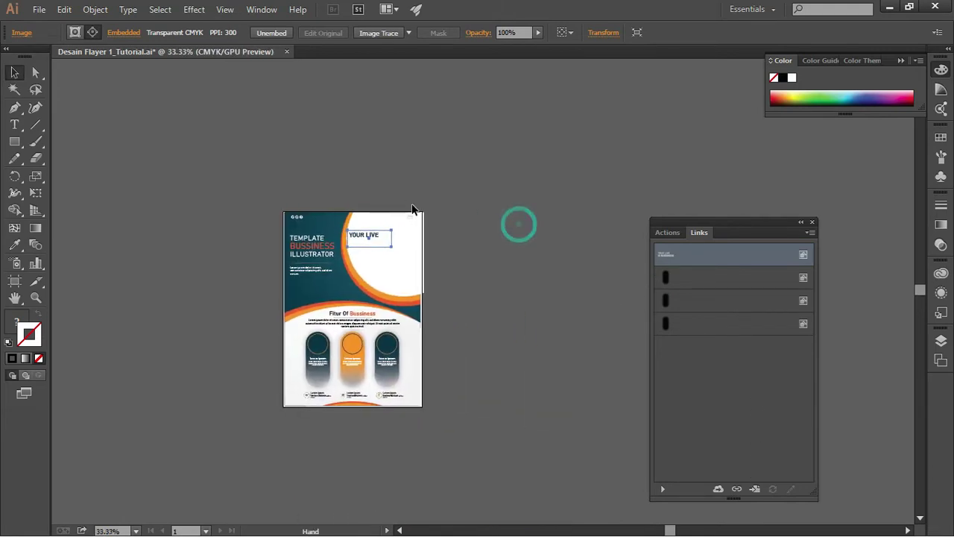
pyautogui.click(374, 181)
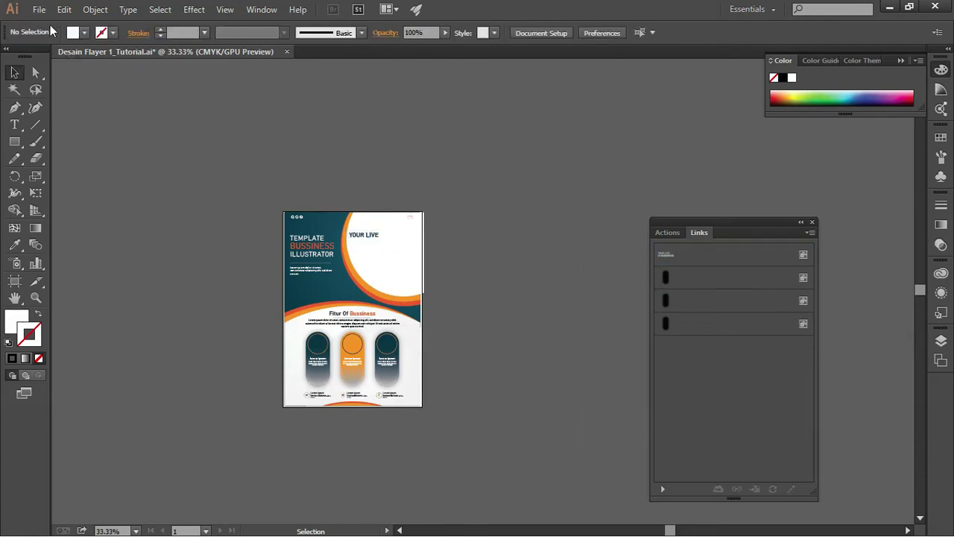
pyautogui.click(39, 9)
pyautogui.click(72, 124)
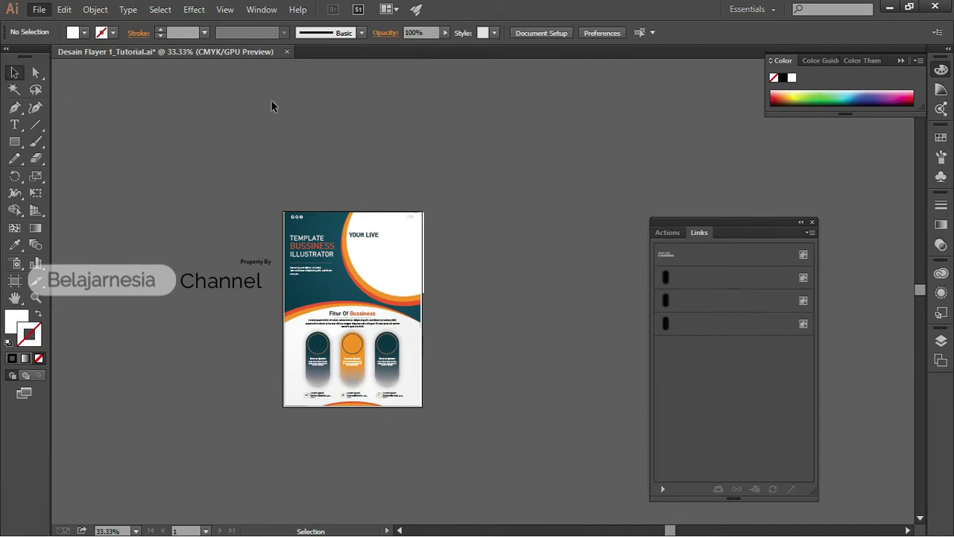
# Align the white circle to the artboard's right edge using Align To Artboard.
pyautogui.click(420, 222)
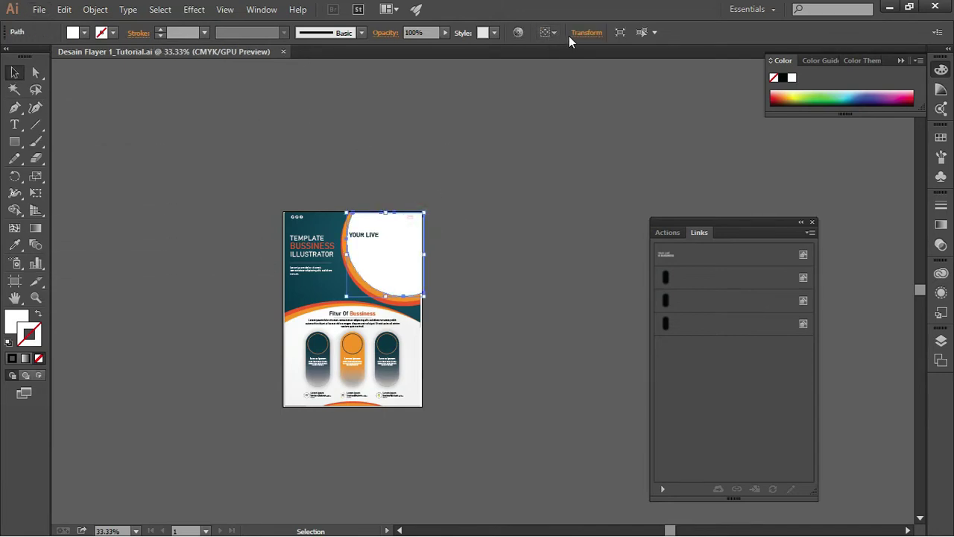
pyautogui.click(550, 32)
pyautogui.click(566, 79)
pyautogui.click(609, 33)
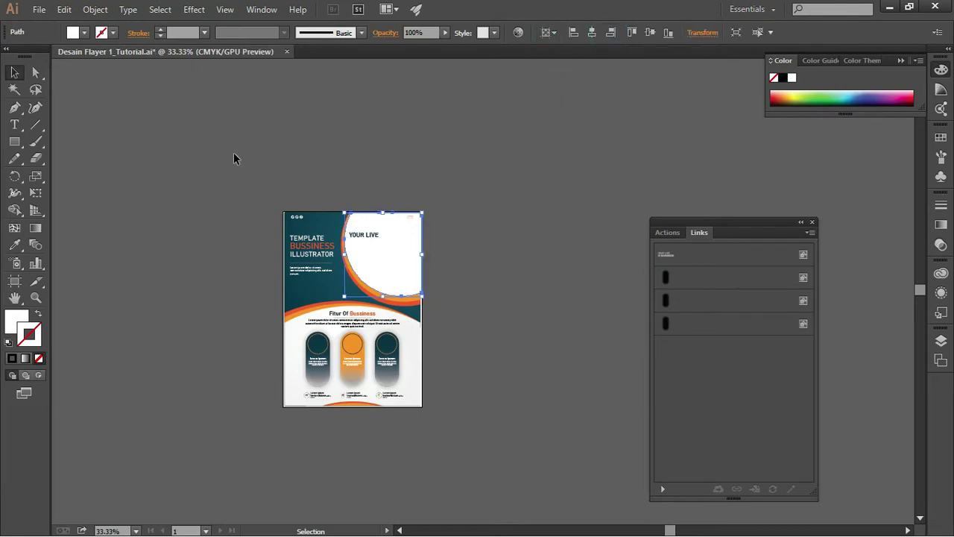
pyautogui.click(39, 9)
# In Save As, browse to the USB drive's destination folder and choose SVG format.
pyautogui.click(64, 142)
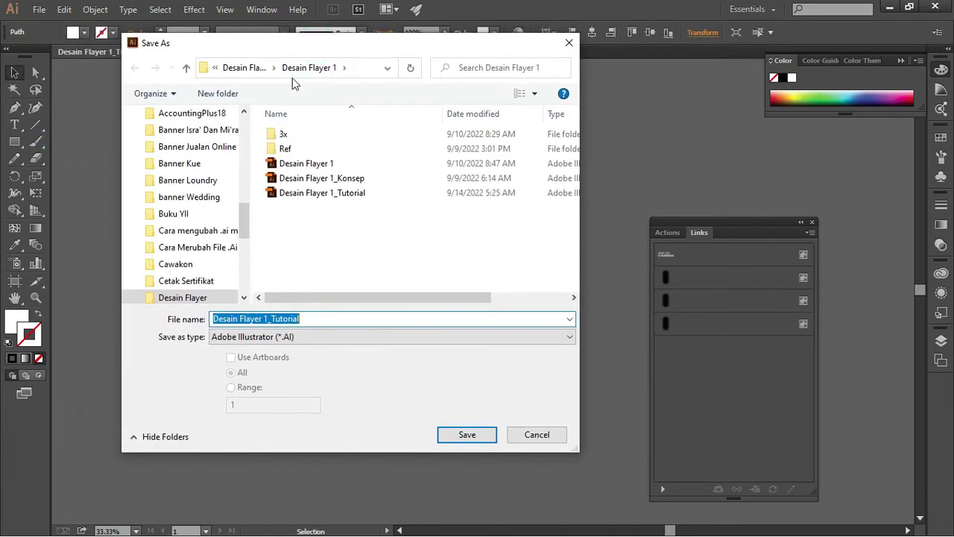
pyautogui.scroll(2, 243, 119)
pyautogui.click(192, 184)
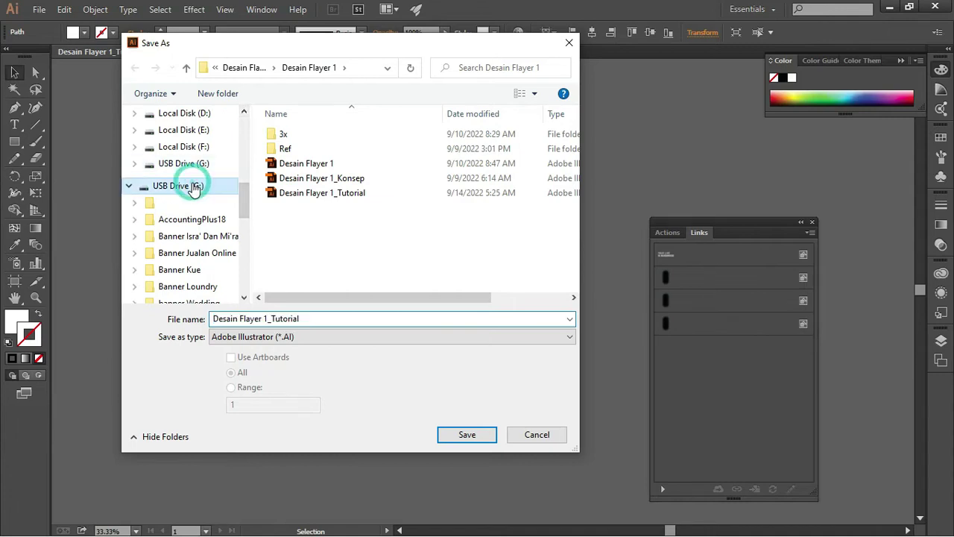
pyautogui.scroll(-1, 196, 231)
pyautogui.click(200, 251)
pyautogui.click(197, 265)
pyautogui.click(322, 320)
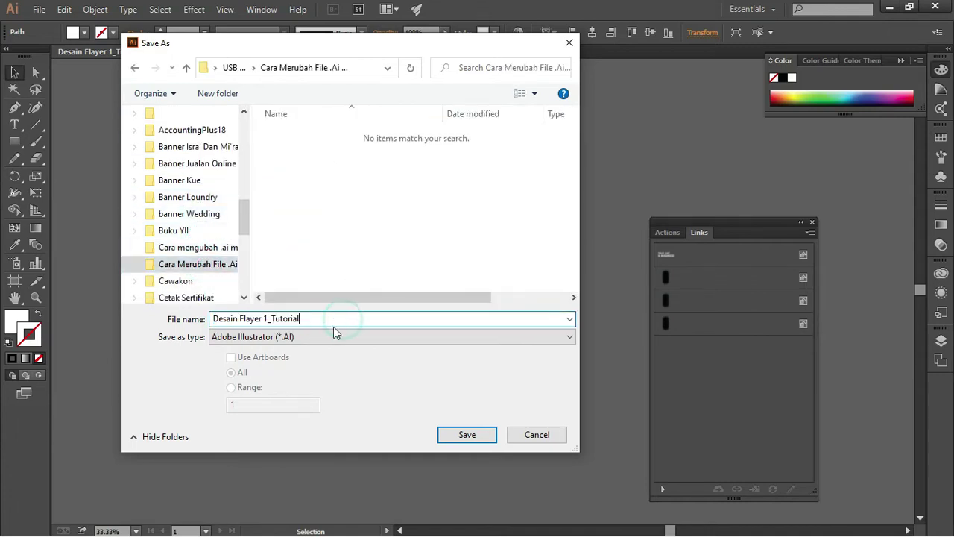
pyautogui.click(330, 336)
pyautogui.click(326, 393)
pyautogui.click(326, 318)
pyautogui.click(39, 10)
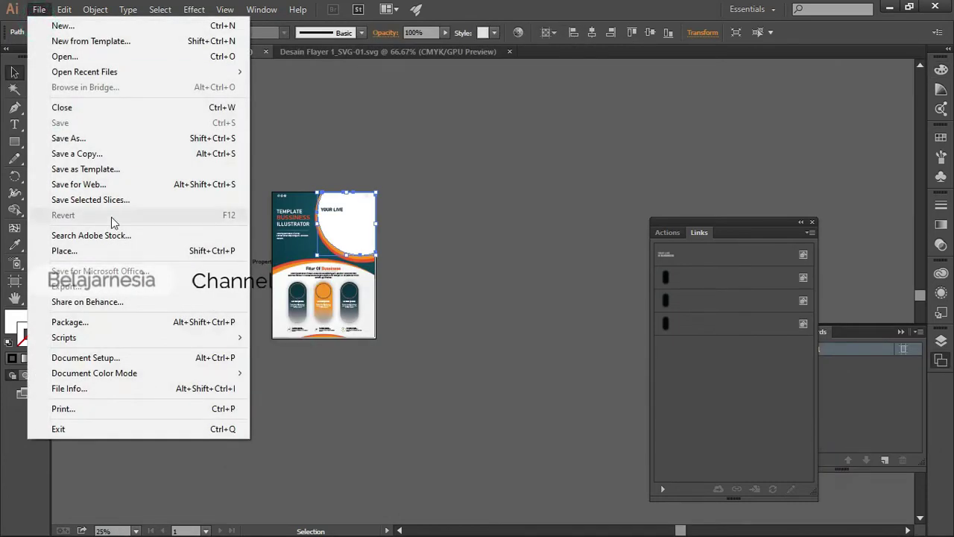
# Save the flyer as the SVG file Desain Flayer 1_SVG.
pyautogui.click(86, 139)
pyautogui.hotkey('ctrl', 'shift', 's')
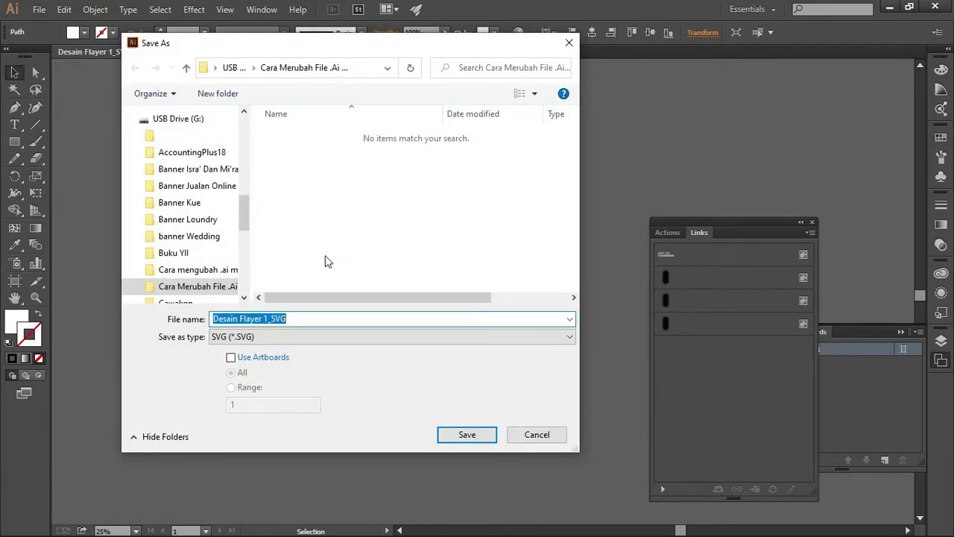
pyautogui.moveTo(351, 47); pyautogui.dragTo(366, 47)
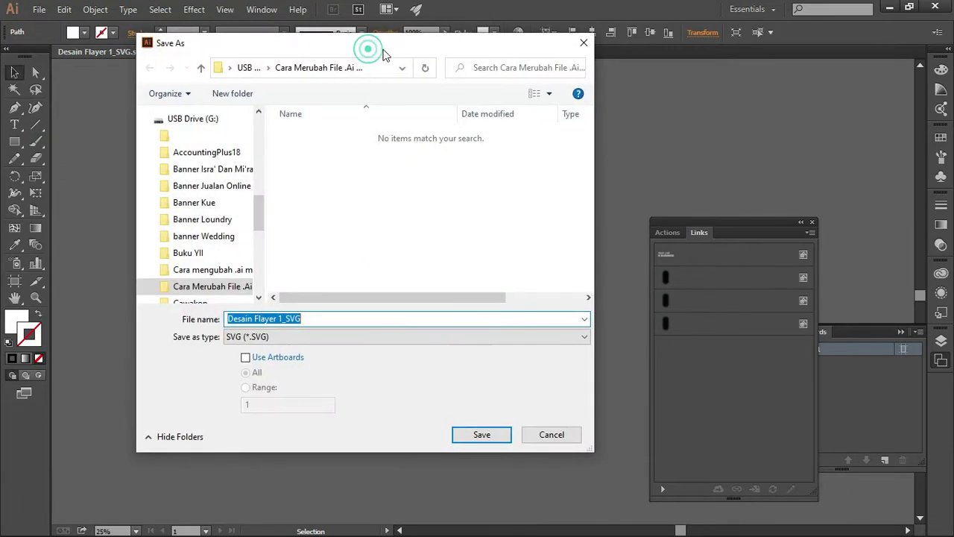
pyautogui.click(313, 320)
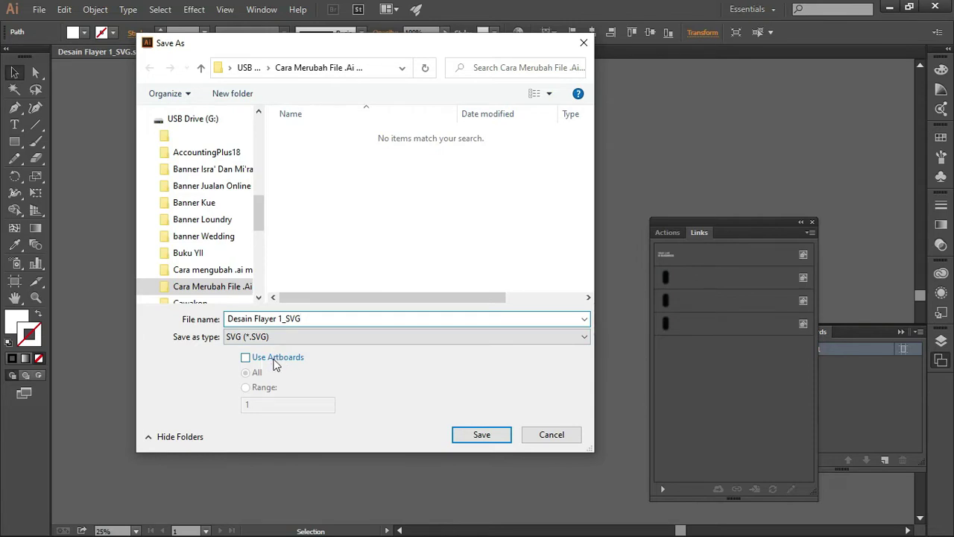
pyautogui.moveTo(358, 56); pyautogui.dragTo(679, 110)
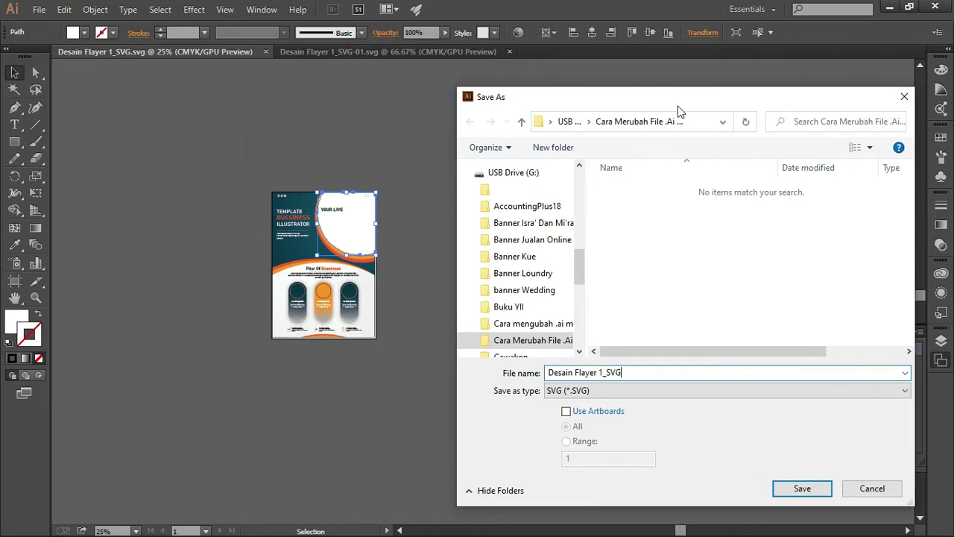
pyautogui.moveTo(613, 102); pyautogui.dragTo(454, 81)
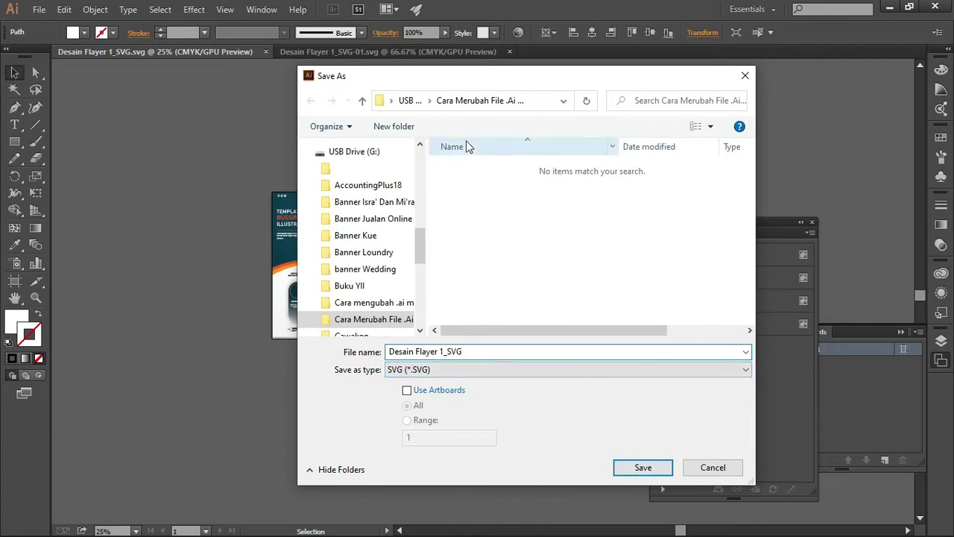
pyautogui.click(632, 467)
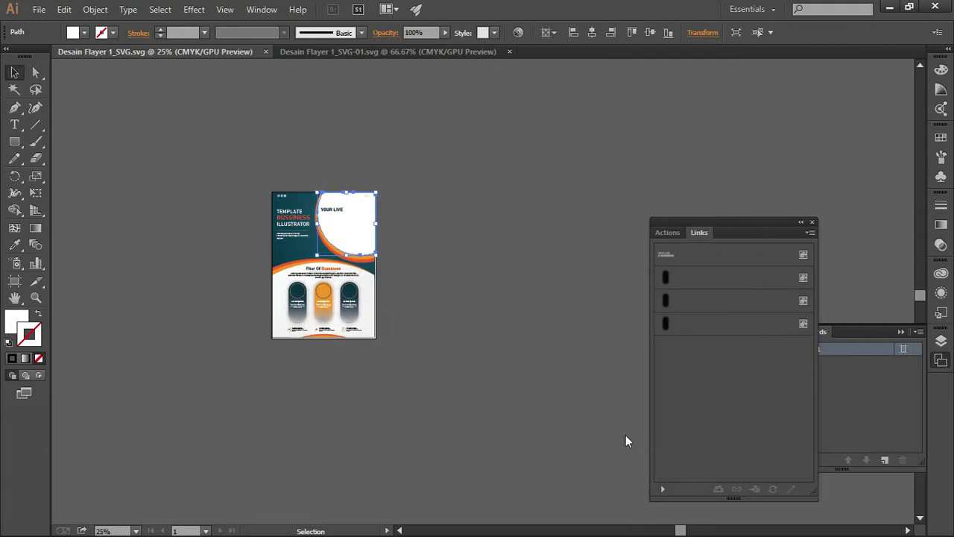
# Accept SVG options with the SVG 1.1 profile and embedded images, then switch to Word.
pyautogui.moveTo(397, 126); pyautogui.dragTo(413, 124)
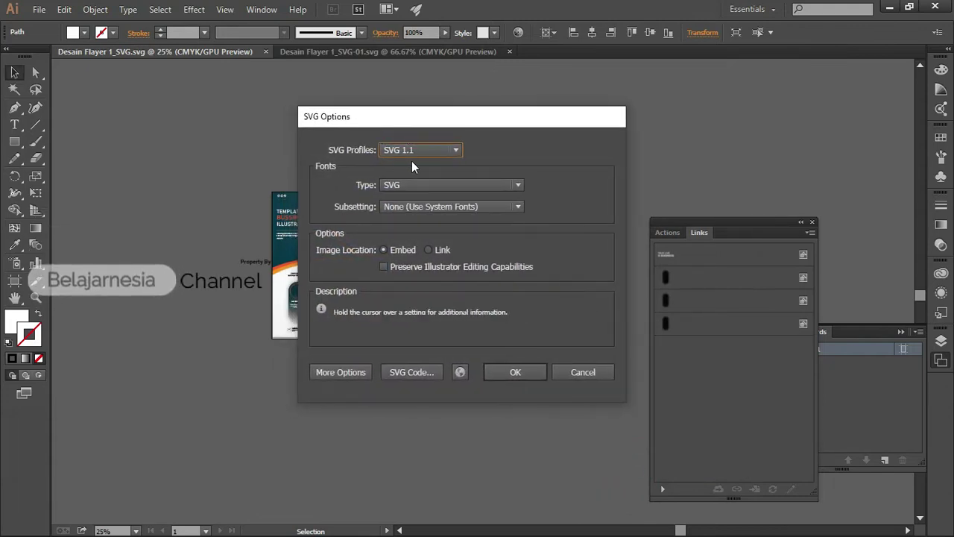
pyautogui.moveTo(397, 156)
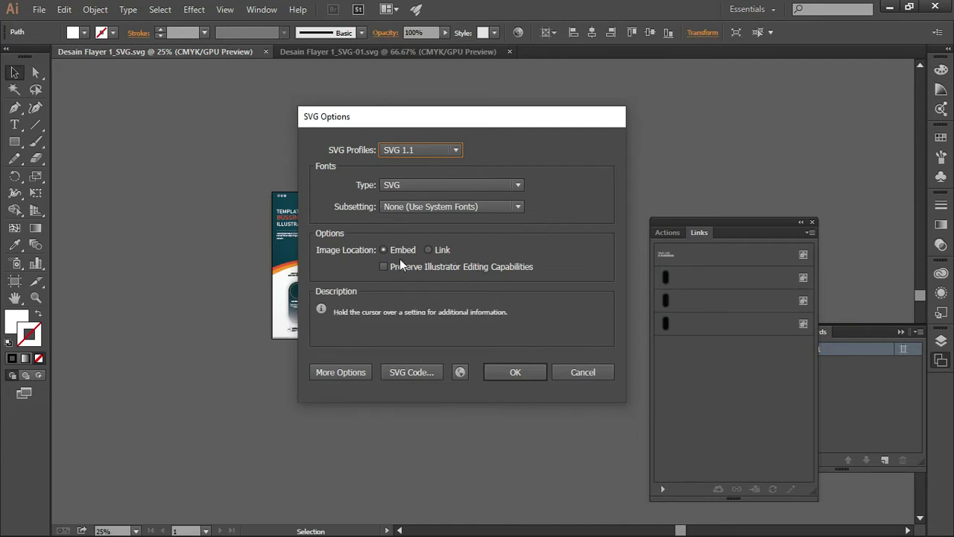
pyautogui.click(507, 372)
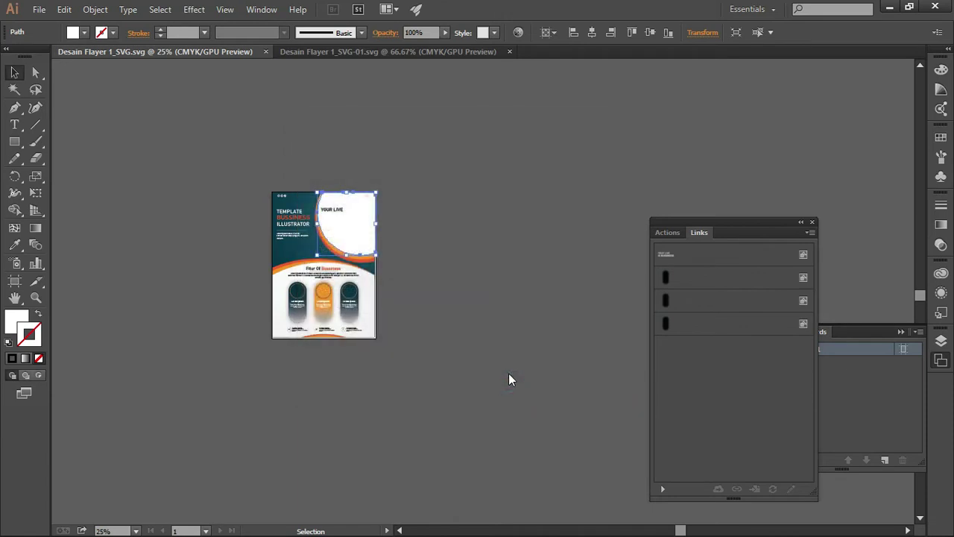
pyautogui.hotkey('alt', 'Tab')
pyautogui.hotkey('alt', 'Tab')
pyautogui.hotkey('alt', 'Tab')
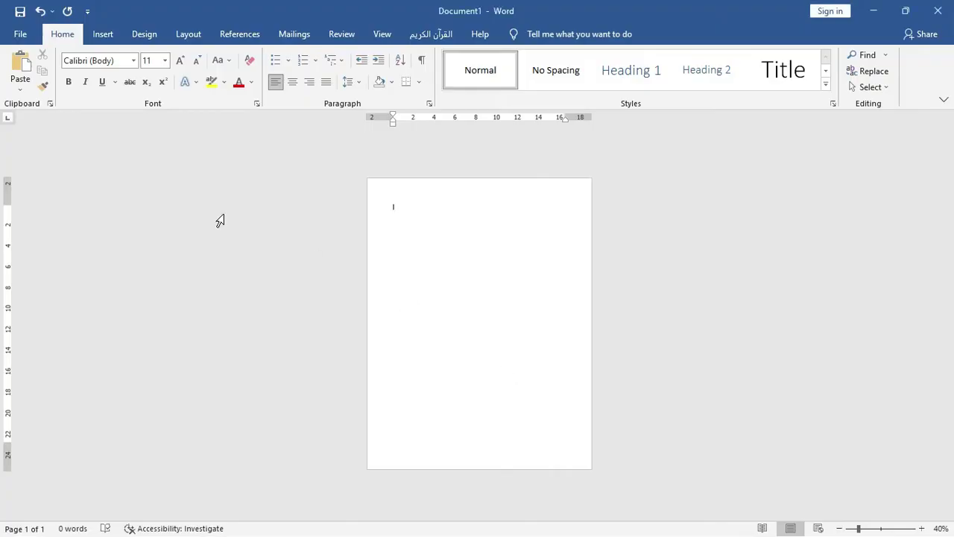
# Insert the Desain Flayer 1_SVG picture from the USB folder via Pictures > This Device.
pyautogui.keyDown('ctrl'); pyautogui.scroll(1, 422, 244); pyautogui.keyUp('ctrl')
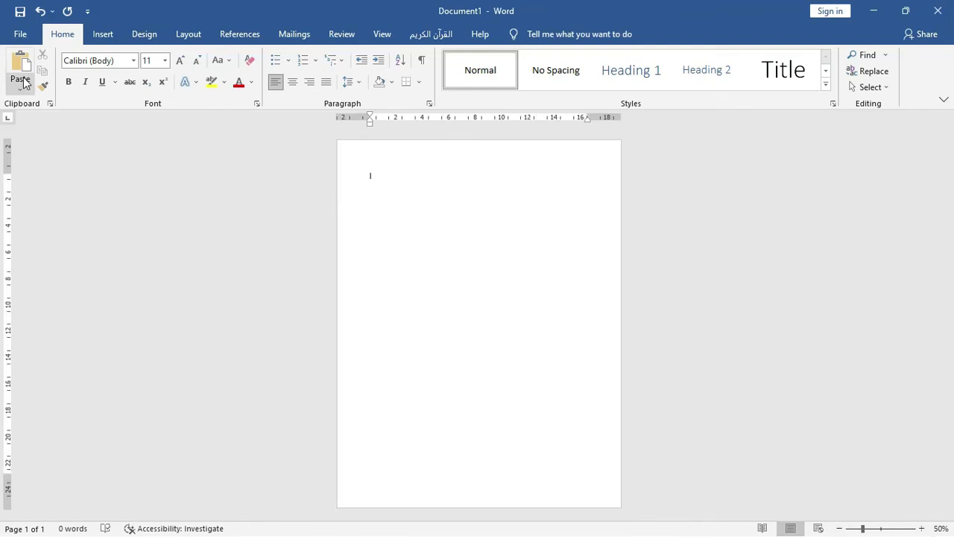
pyautogui.click(102, 35)
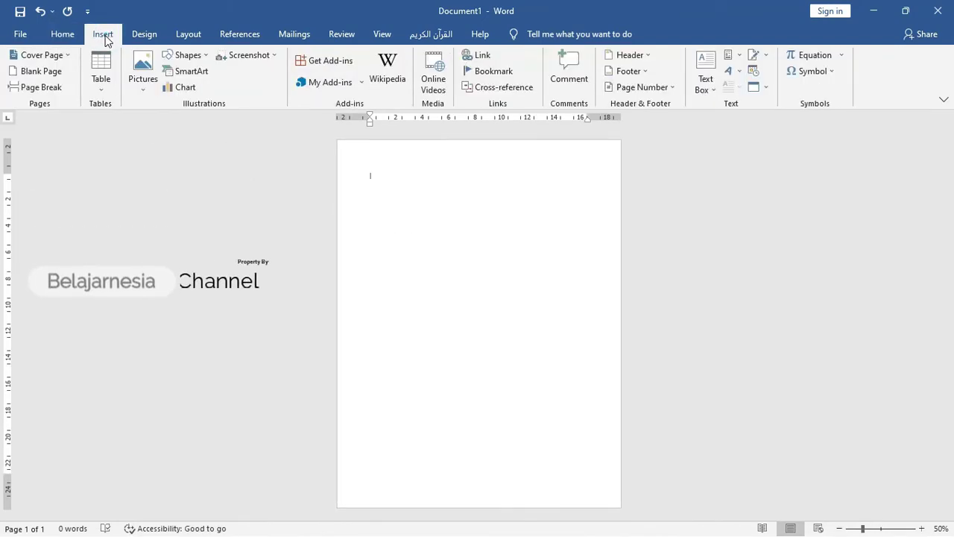
pyautogui.click(143, 71)
pyautogui.click(164, 123)
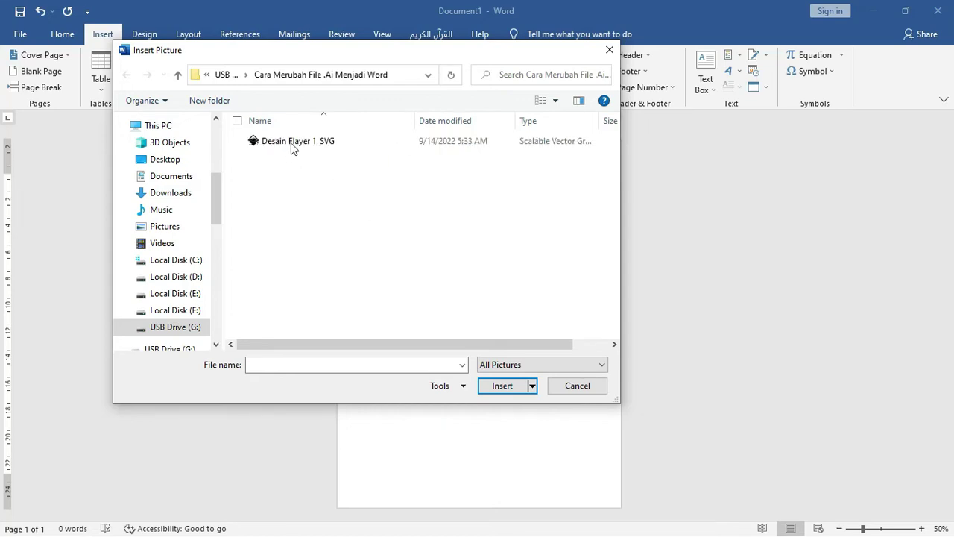
pyautogui.moveTo(462, 344); pyautogui.dragTo(570, 344)
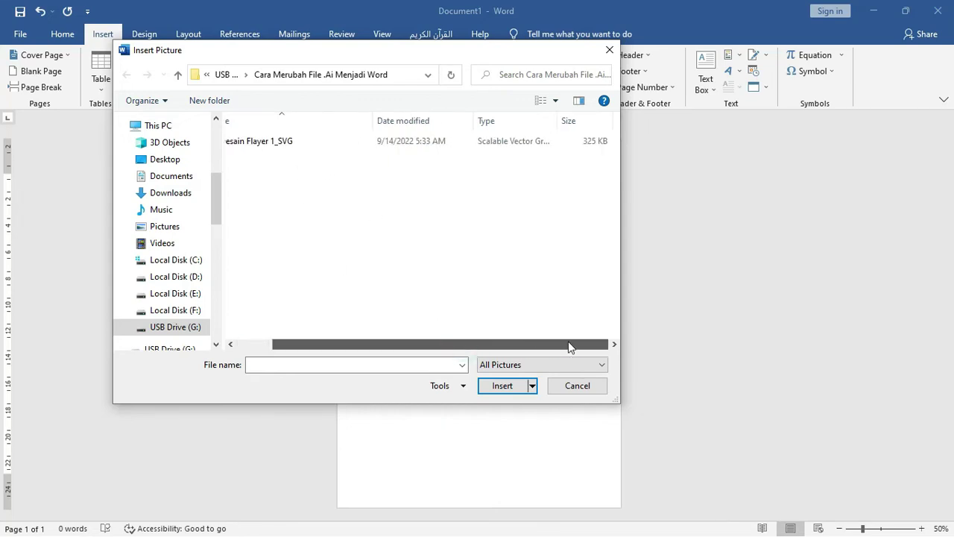
pyautogui.click(534, 144)
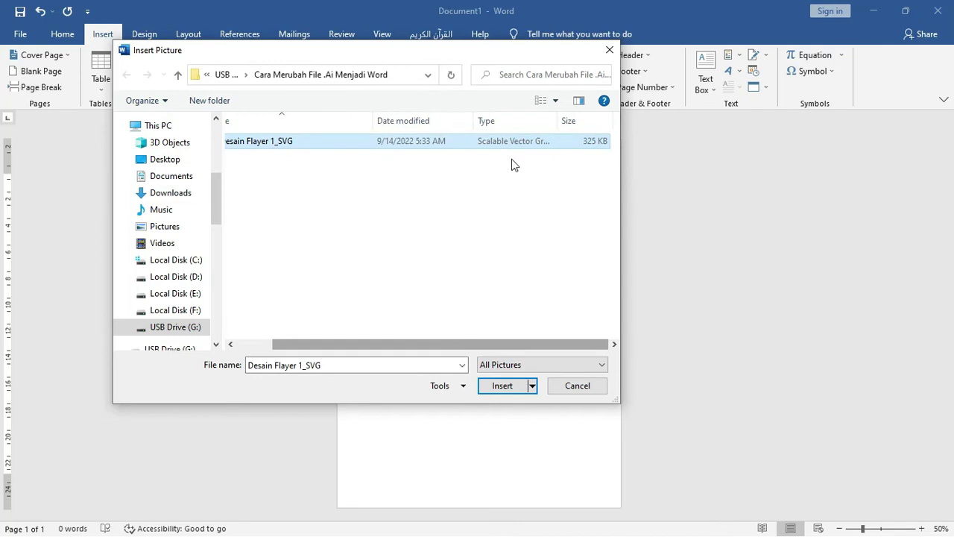
pyautogui.moveTo(494, 344); pyautogui.dragTo(395, 344)
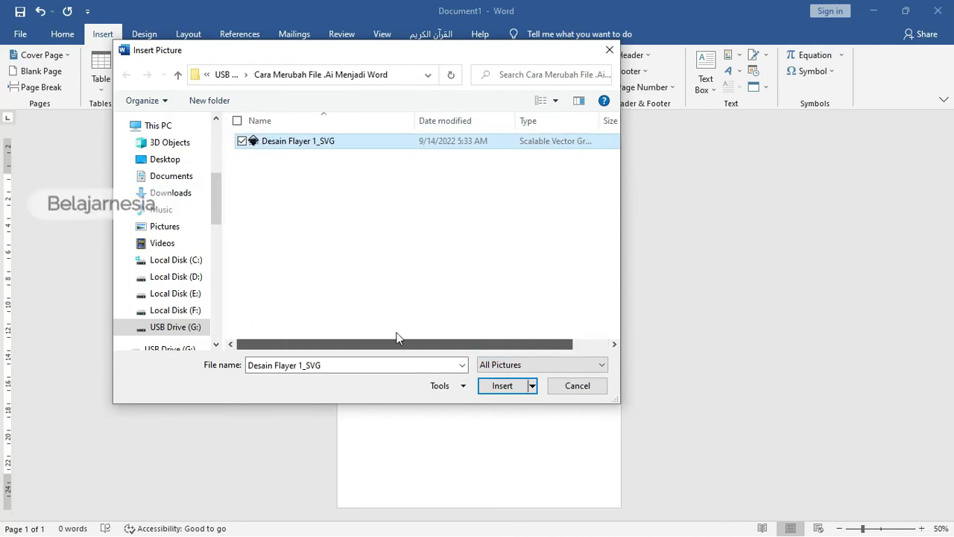
pyautogui.click(502, 386)
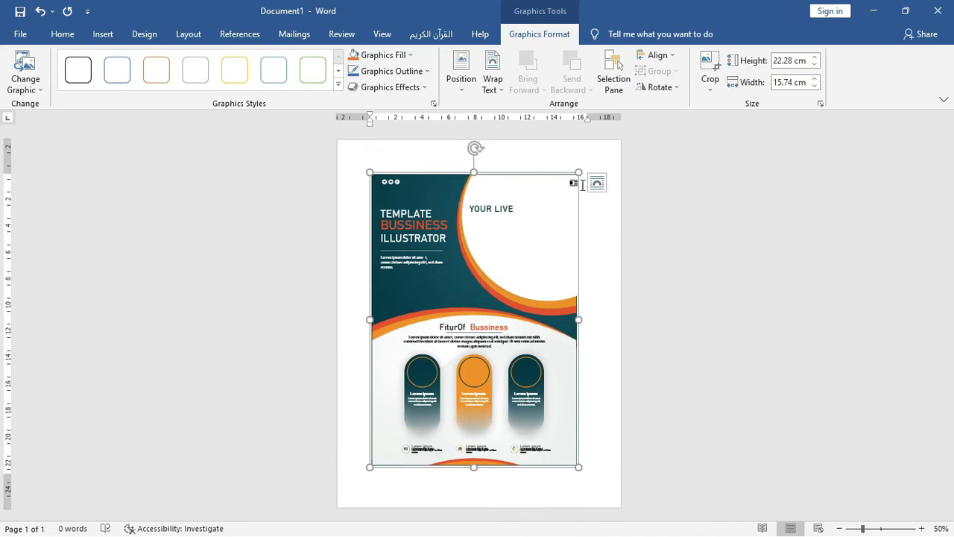
# Enlarge the flyer picture, give it a text-wrapping position, and centre it on the page.
pyautogui.moveTo(579, 172); pyautogui.dragTo(622, 142)
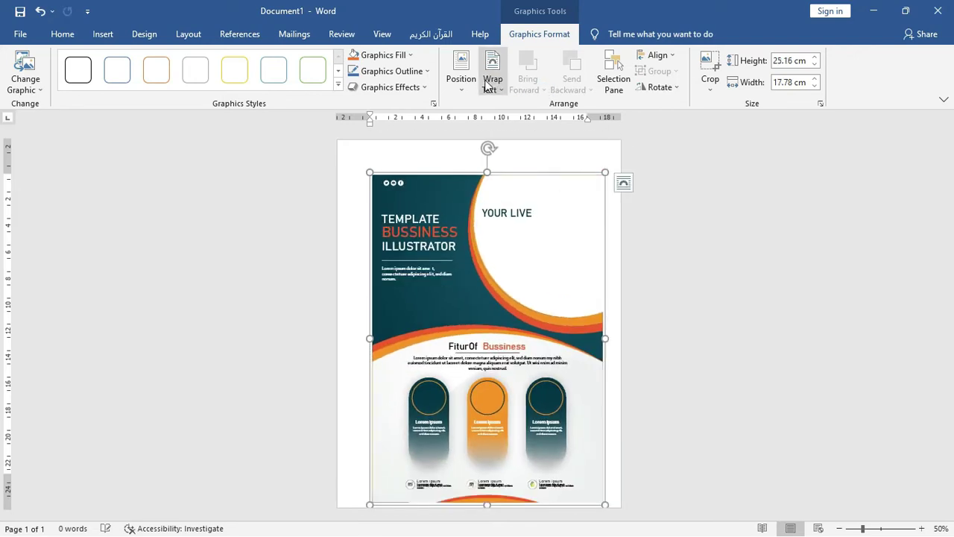
pyautogui.click(462, 82)
pyautogui.click(501, 221)
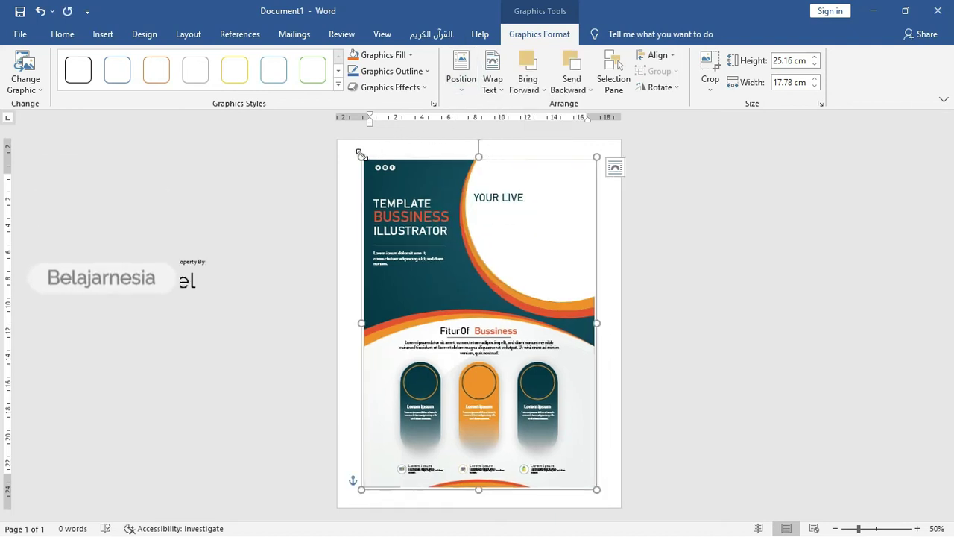
pyautogui.click(463, 92)
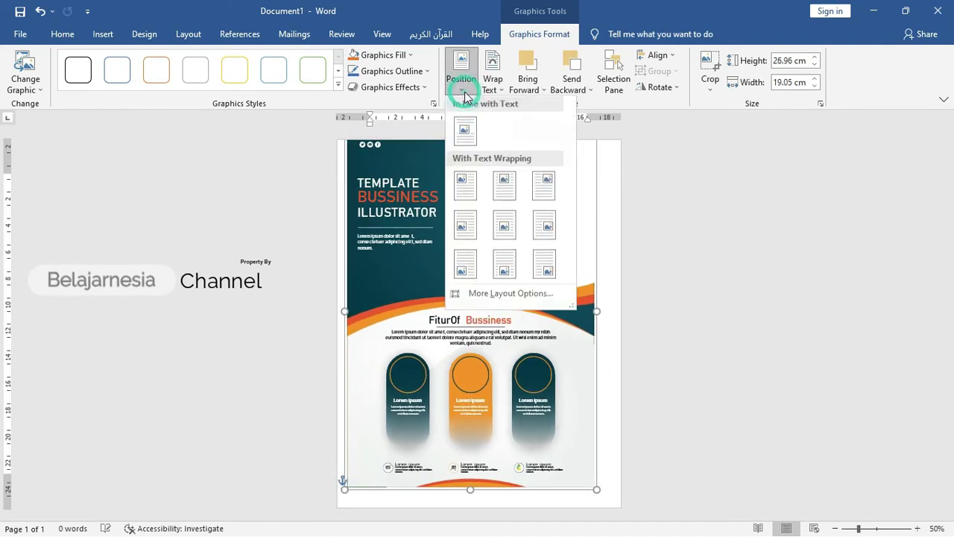
pyautogui.click(504, 225)
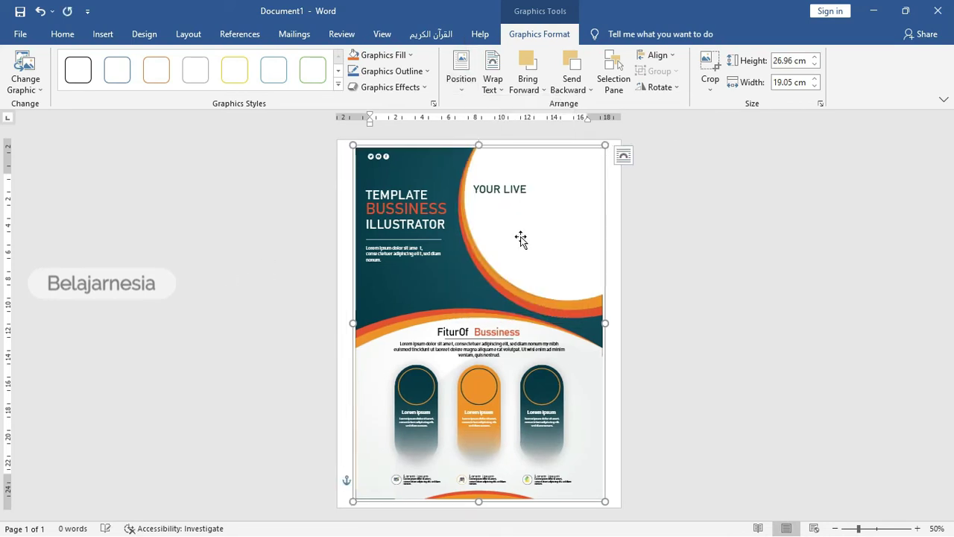
# Stretch the flyer to cover the page at 28.53 × 20.16 cm, undoing the Middle Center move.
pyautogui.moveTo(604, 145); pyautogui.dragTo(618, 141)
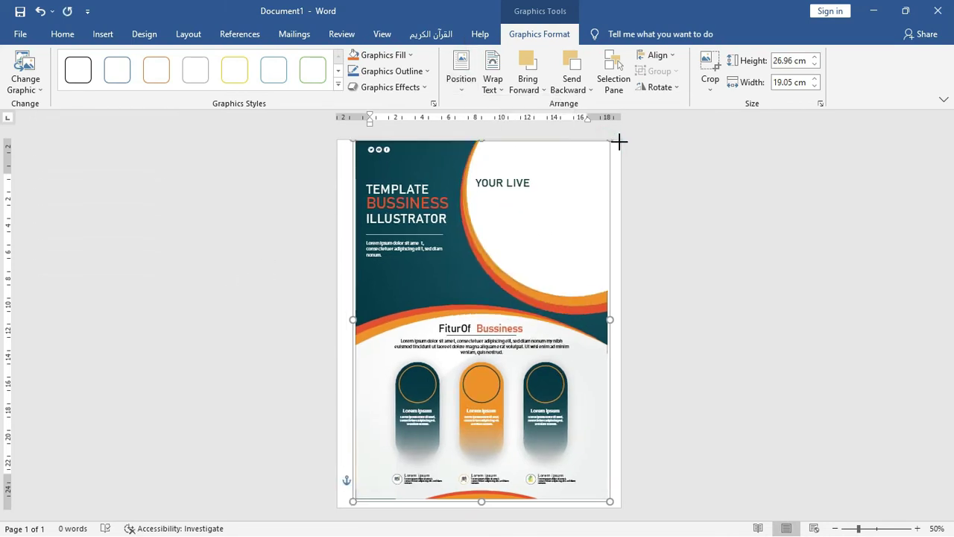
pyautogui.click(461, 83)
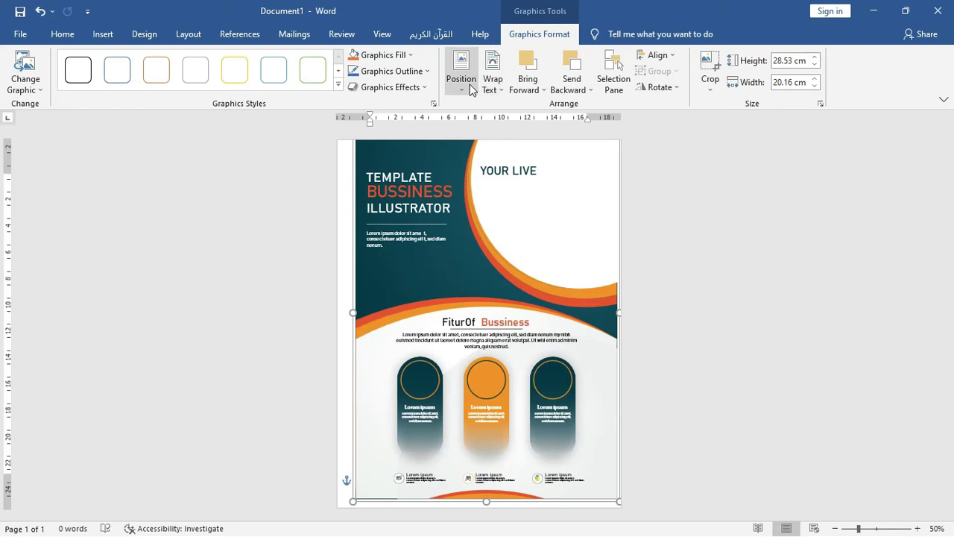
pyautogui.click(499, 227)
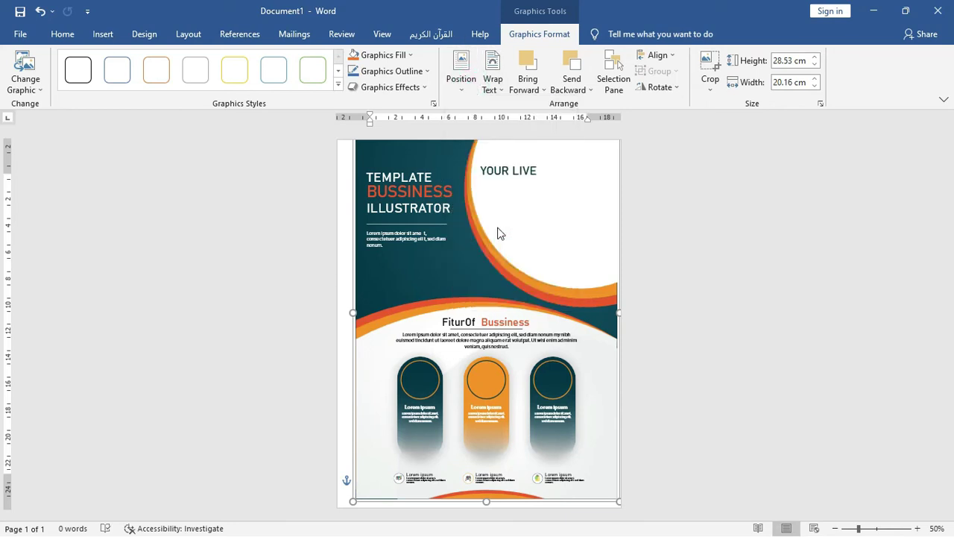
pyautogui.hotkey('ctrl', 'z')
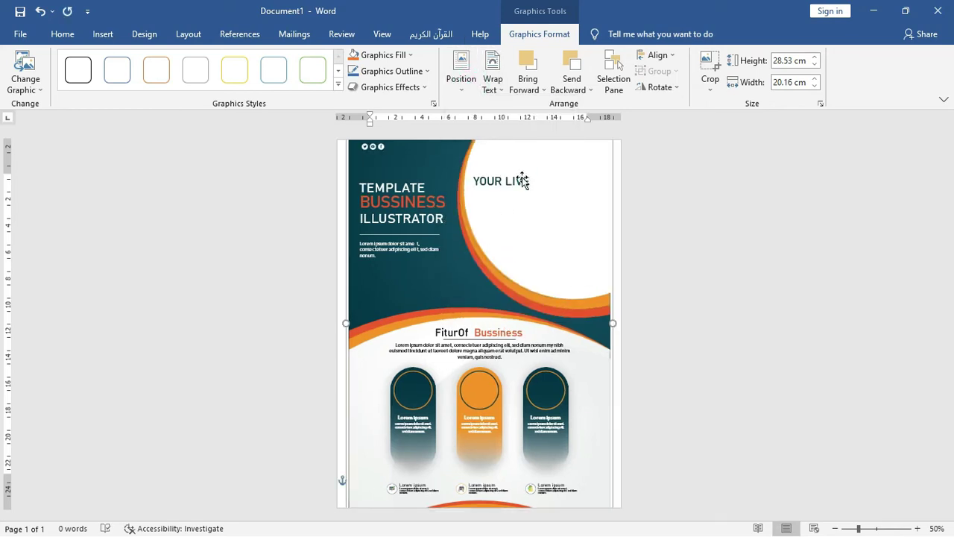
pyautogui.click(273, 146)
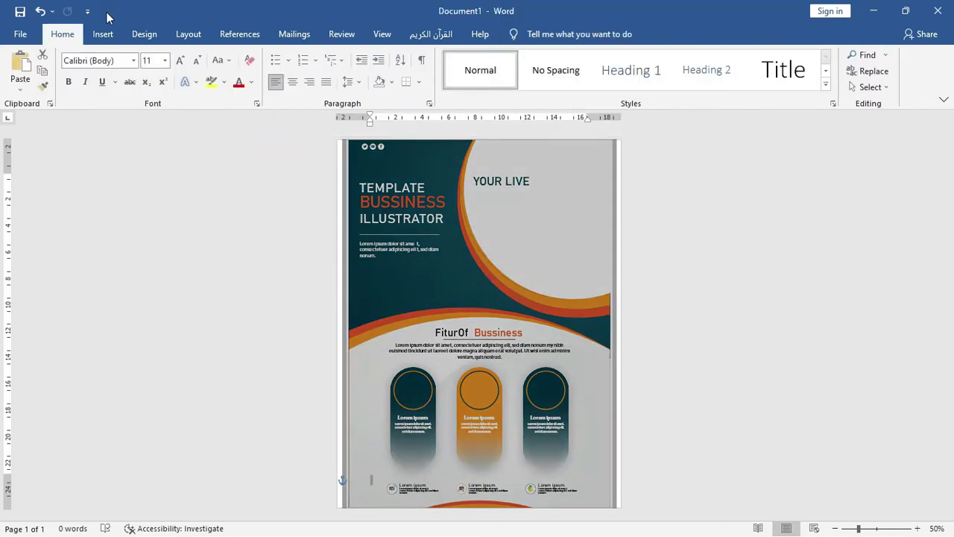
# Set the paper size to A4.
pyautogui.click(141, 35)
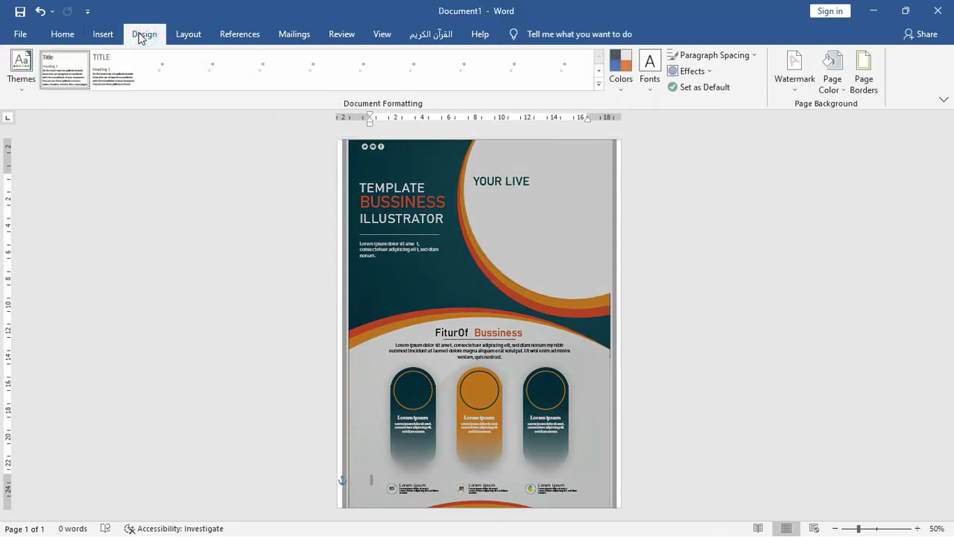
pyautogui.click(195, 38)
pyautogui.click(101, 69)
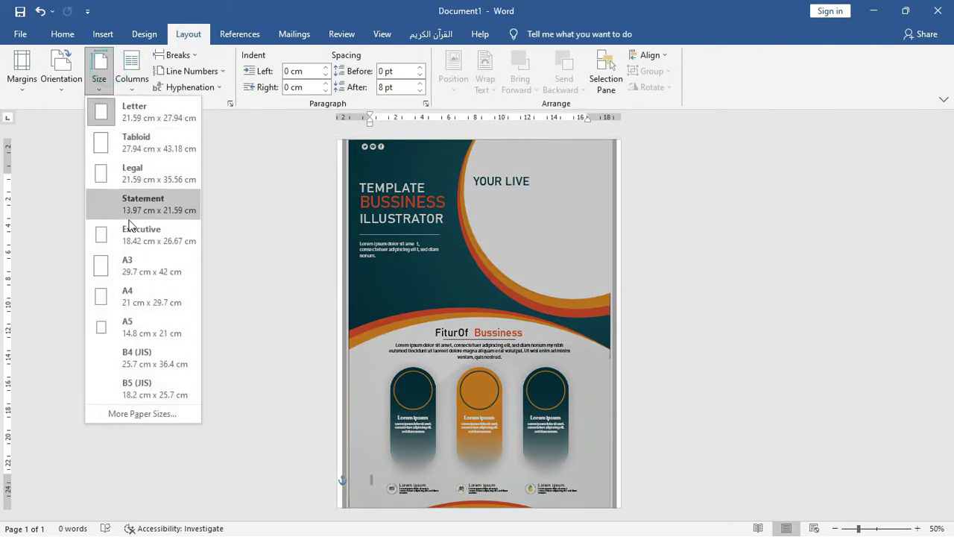
pyautogui.click(145, 288)
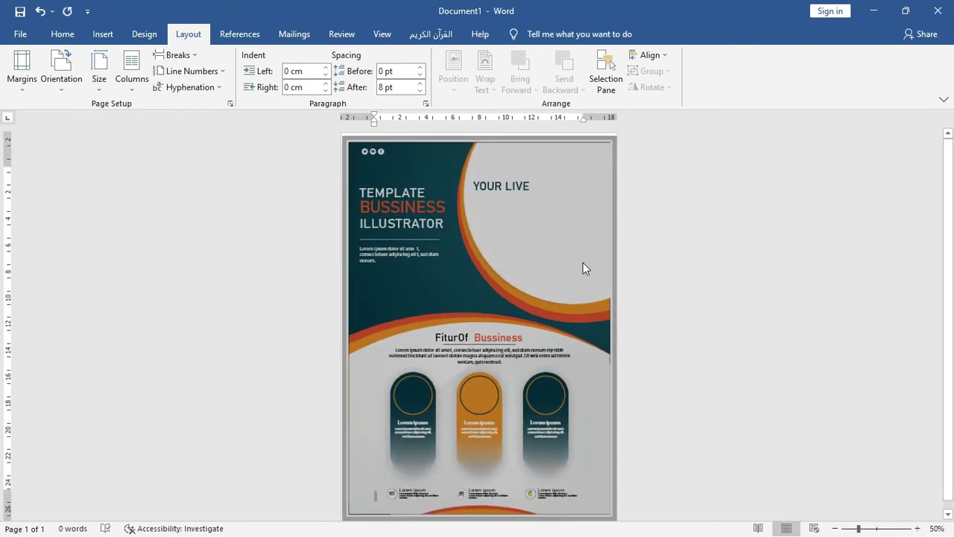
# Open Page Setup through Margins > Custom Margins.
pyautogui.click(450, 193)
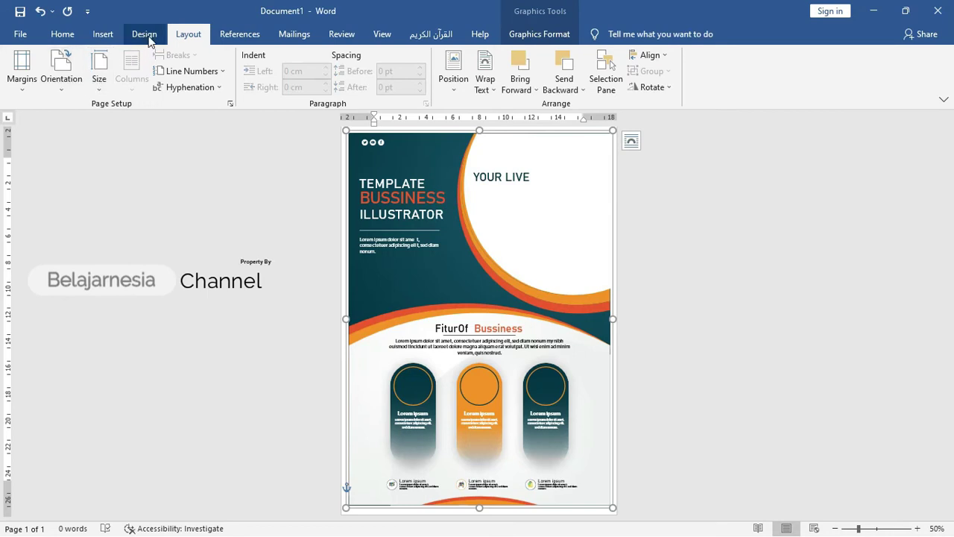
pyautogui.click(22, 77)
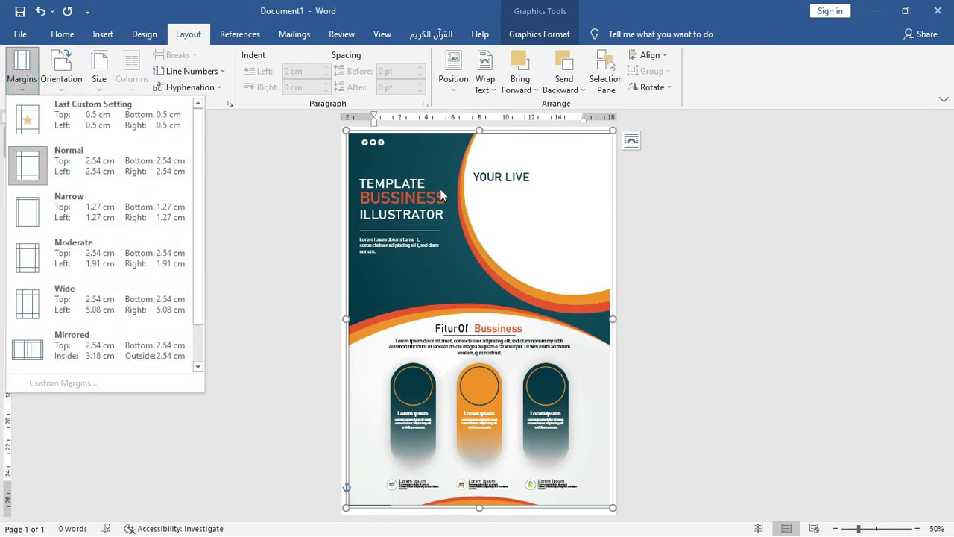
pyautogui.click(313, 161)
pyautogui.click(328, 164)
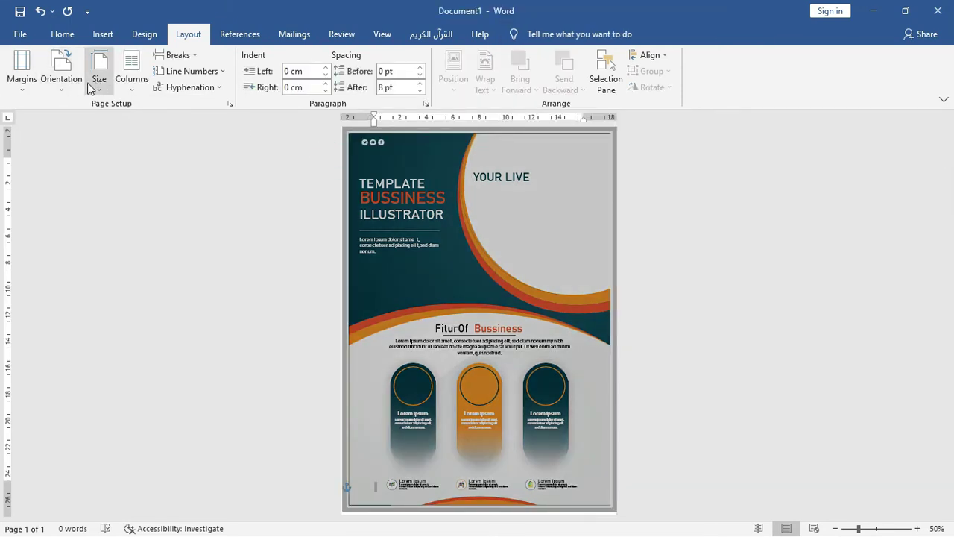
pyautogui.click(31, 87)
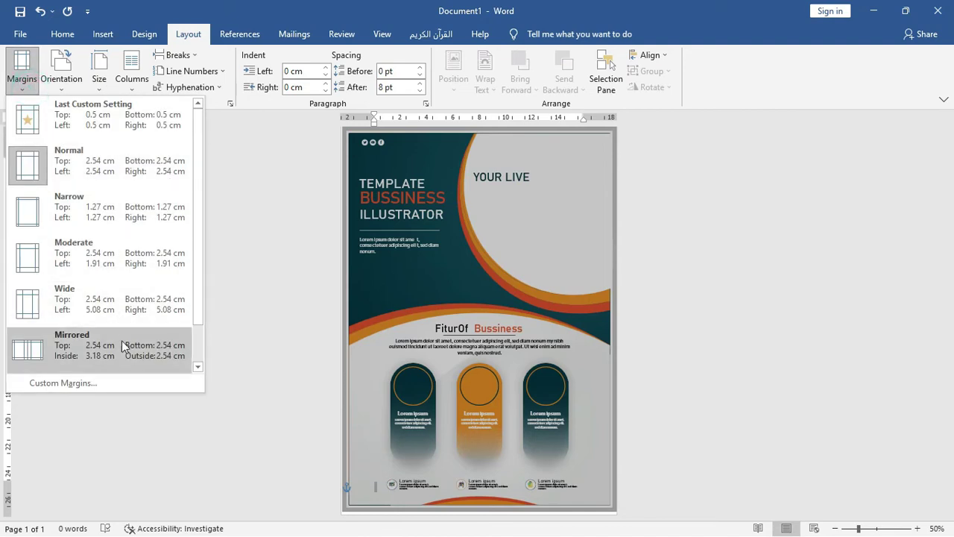
pyautogui.click(123, 380)
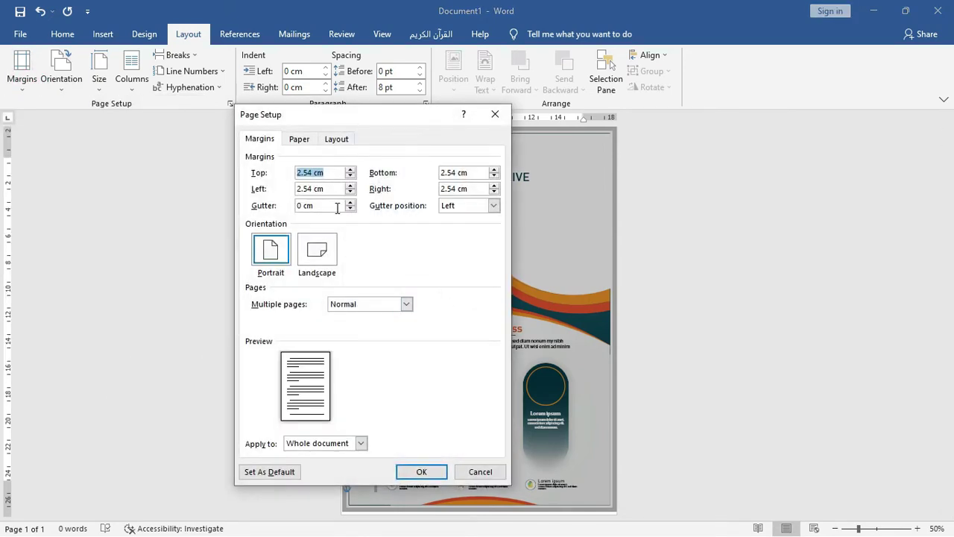
# Enter 0.5 cm for the Top, Left, Bottom and Right margins and apply them.
pyautogui.doubleClick(333, 173)
pyautogui.write('0')
pyautogui.doubleClick(308, 172)
pyautogui.press('Tab')
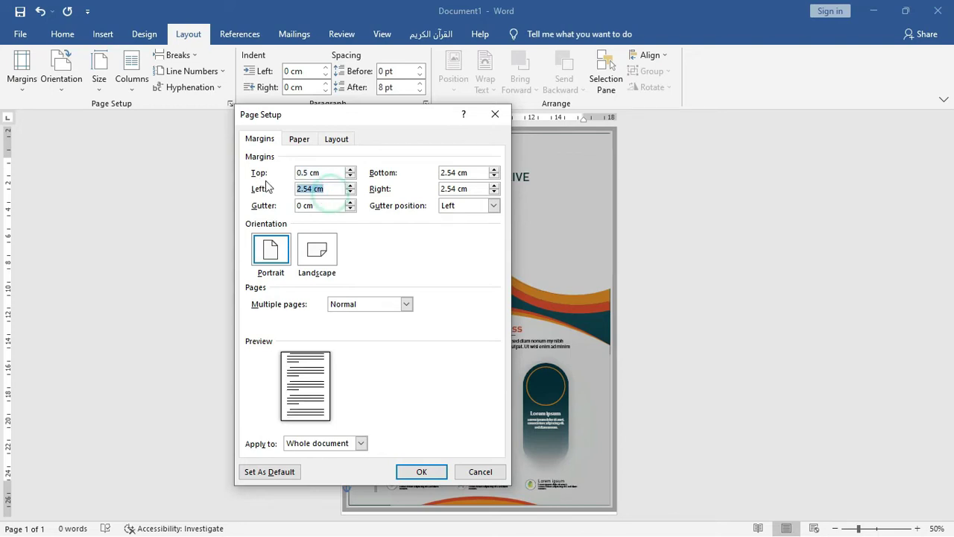
pyautogui.write('0.5 cm')
pyautogui.doubleClick(453, 172)
pyautogui.write('0.5 cm')
pyautogui.doubleClick(456, 189)
pyautogui.write('0.5 cm')
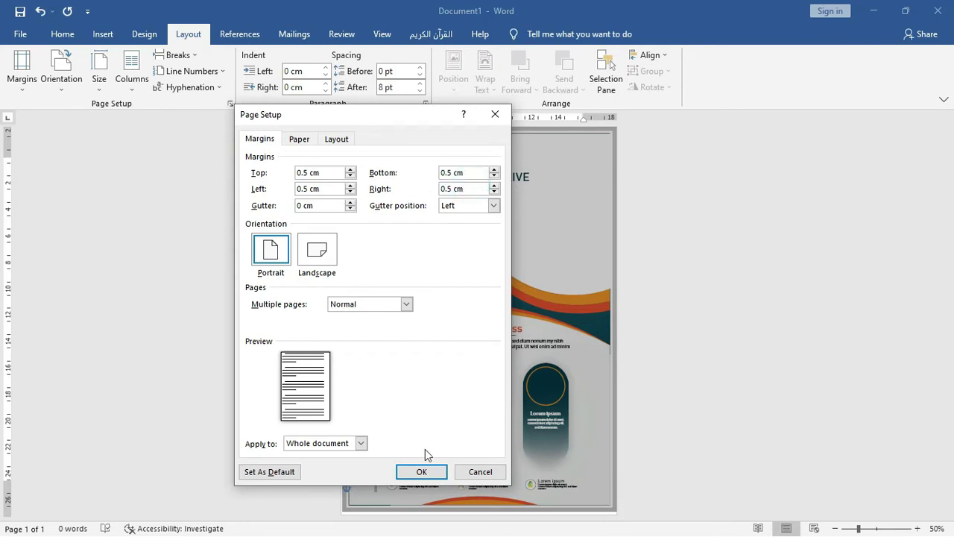
pyautogui.click(421, 471)
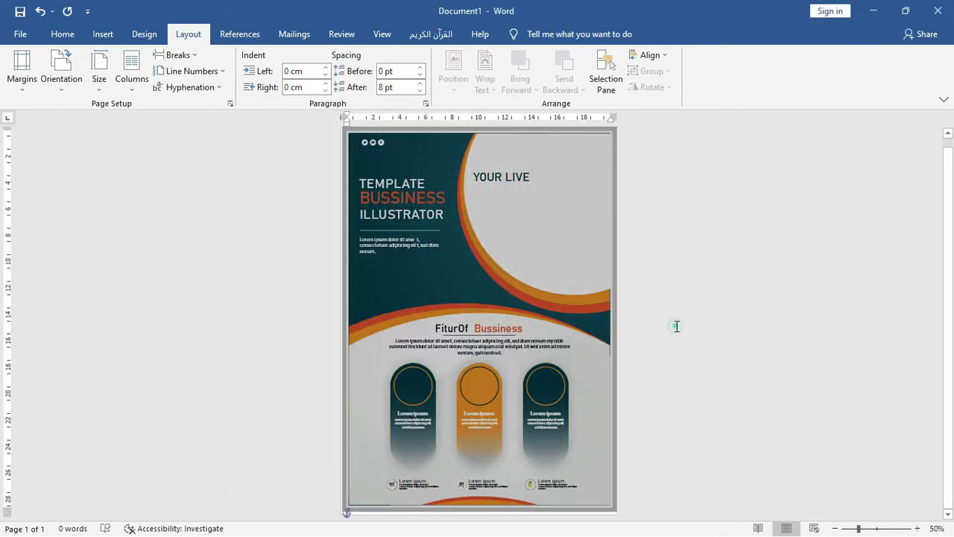
pyautogui.click(476, 258)
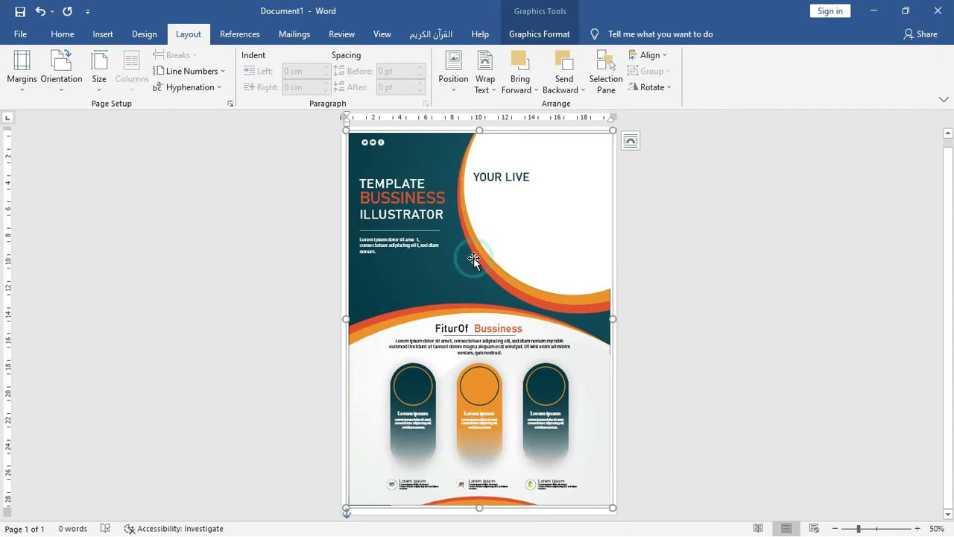
pyautogui.keyDown('ctrl'); pyautogui.scroll(6, 473, 259); pyautogui.keyUp('ctrl')
pyautogui.keyDown('ctrl'); pyautogui.scroll(8, 473, 251); pyautogui.keyUp('ctrl')
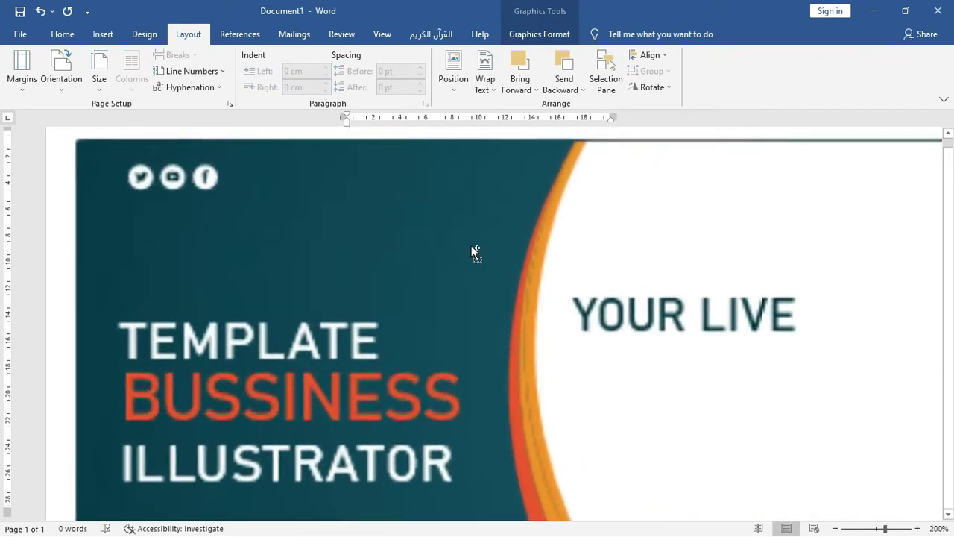
pyautogui.keyDown('ctrl'); pyautogui.scroll(8, 475, 251); pyautogui.keyUp('ctrl')
pyautogui.keyDown('ctrl'); pyautogui.scroll(5, 436, 348); pyautogui.keyUp('ctrl')
pyautogui.keyDown('ctrl'); pyautogui.scroll(5, 436, 348); pyautogui.keyUp('ctrl')
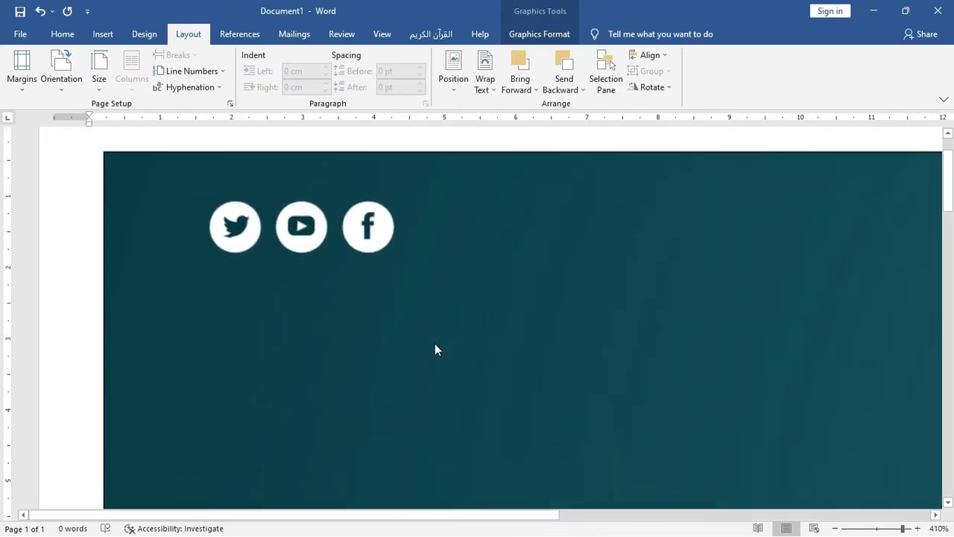
pyautogui.keyDown('ctrl'); pyautogui.scroll(5, 436, 348); pyautogui.keyUp('ctrl')
pyautogui.keyDown('ctrl'); pyautogui.scroll(5, 436, 348); pyautogui.keyUp('ctrl')
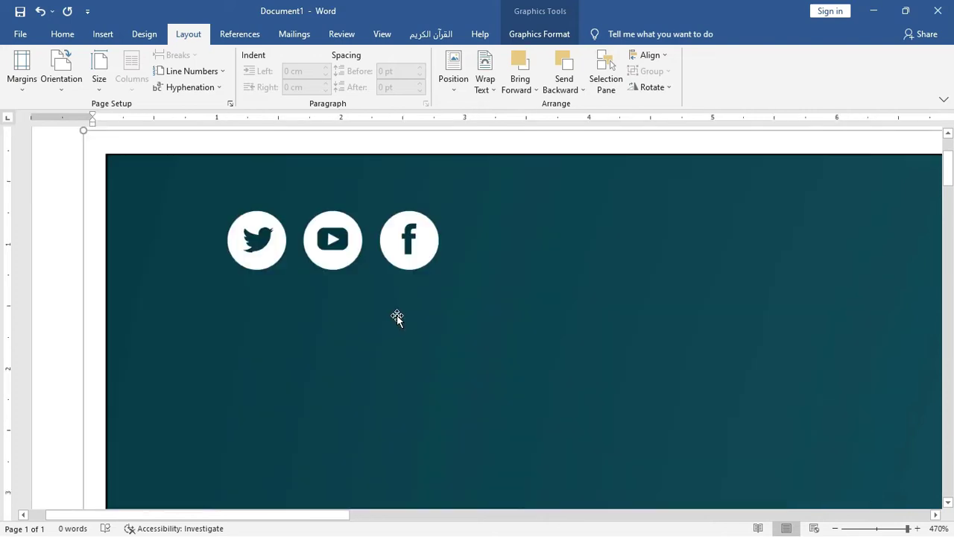
pyautogui.keyDown('ctrl'); pyautogui.scroll(-2, 327, 274); pyautogui.keyUp('ctrl')
pyautogui.keyDown('ctrl'); pyautogui.scroll(-5, 329, 277); pyautogui.keyUp('ctrl')
pyautogui.keyDown('ctrl'); pyautogui.scroll(-2, 343, 285); pyautogui.keyUp('ctrl')
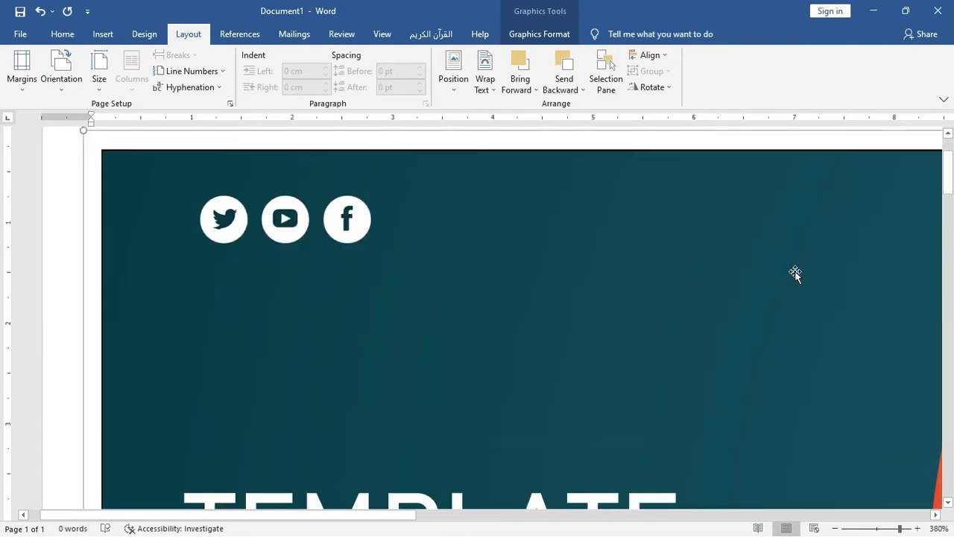
pyautogui.moveTo(947, 182); pyautogui.dragTo(943, 223)
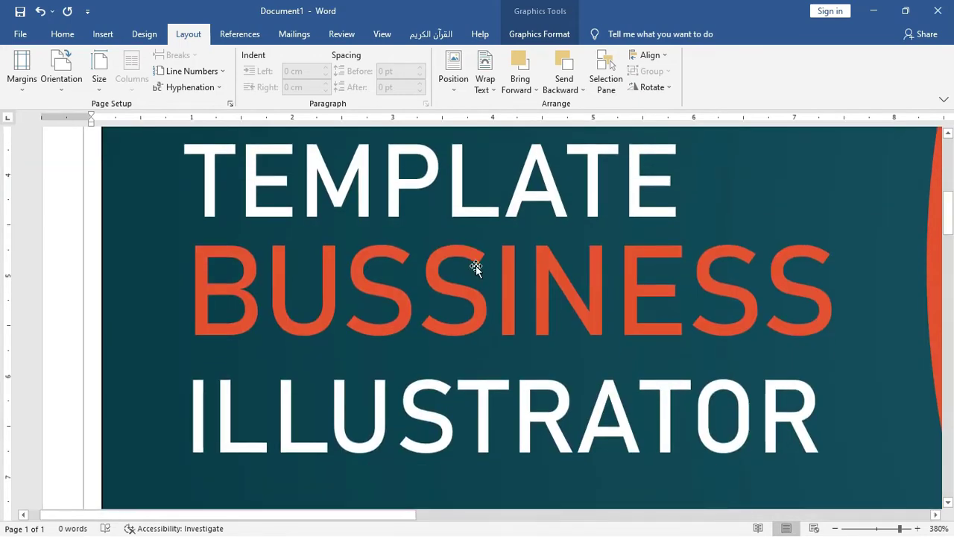
pyautogui.keyDown('ctrl'); pyautogui.scroll(-4, 404, 234); pyautogui.keyUp('ctrl')
pyautogui.keyDown('ctrl'); pyautogui.scroll(-12, 407, 234); pyautogui.keyUp('ctrl')
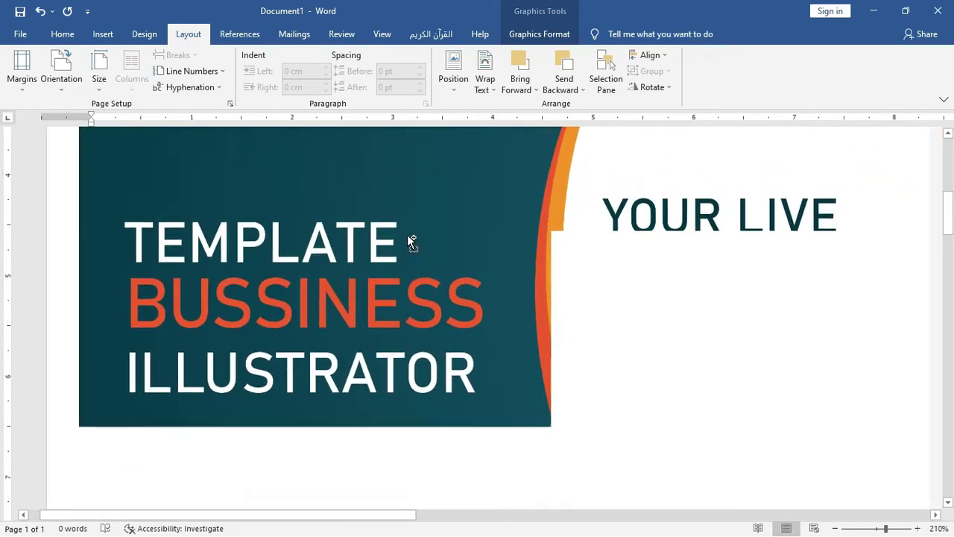
pyautogui.keyDown('ctrl'); pyautogui.scroll(-10, 408, 237); pyautogui.keyUp('ctrl')
pyautogui.keyDown('ctrl'); pyautogui.scroll(-4, 408, 237); pyautogui.keyUp('ctrl')
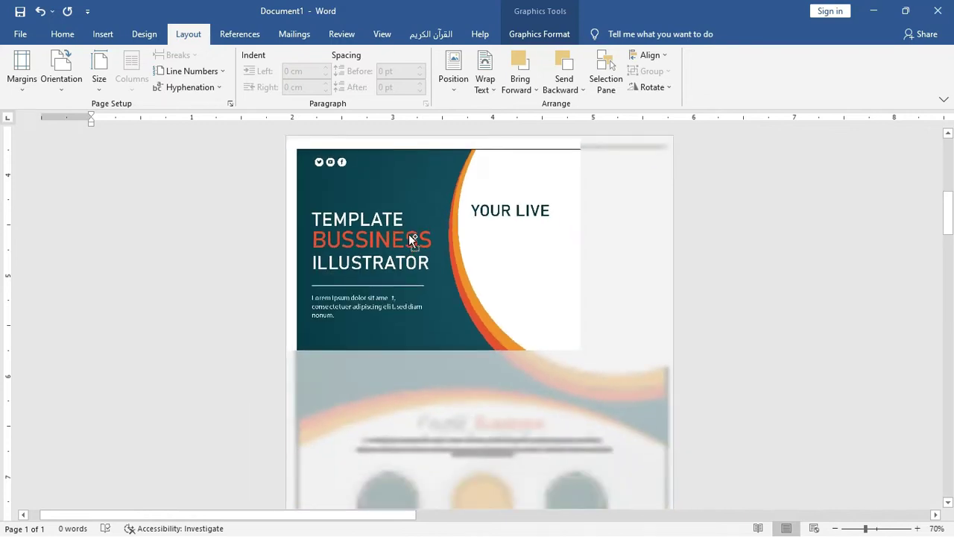
pyautogui.keyDown('ctrl'); pyautogui.scroll(-1, 408, 237); pyautogui.keyUp('ctrl')
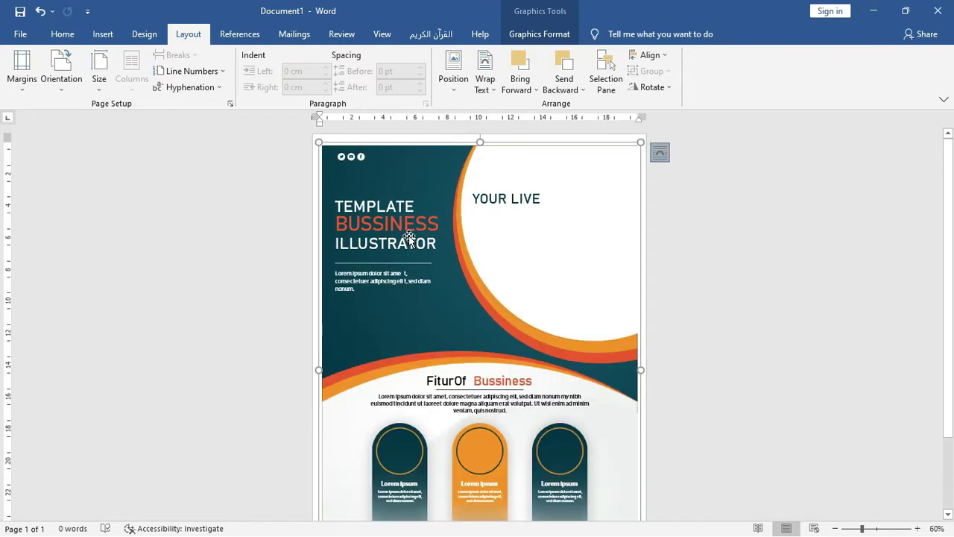
# Inspect the flyer picture's Change Graphic options without changing anything.
pyautogui.rightClick(409, 239)
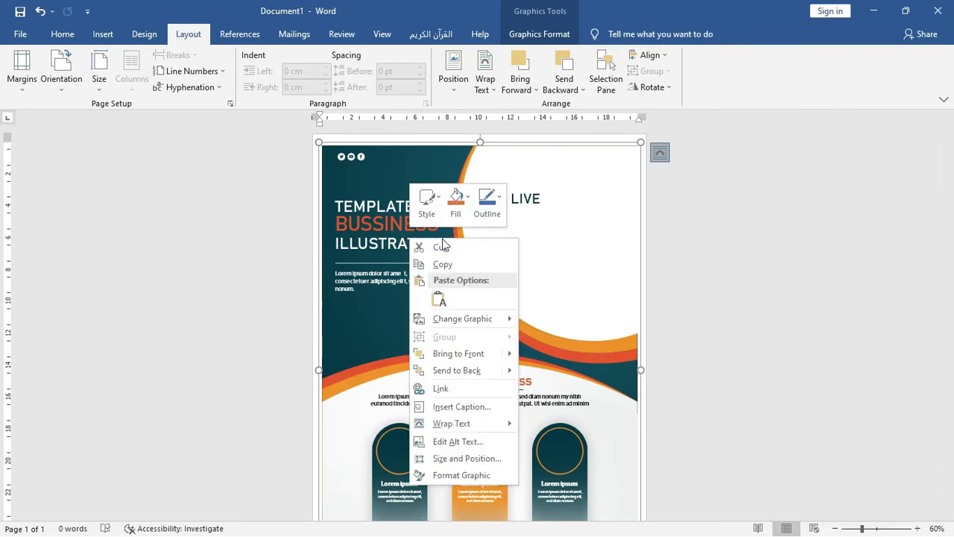
pyautogui.click(706, 244)
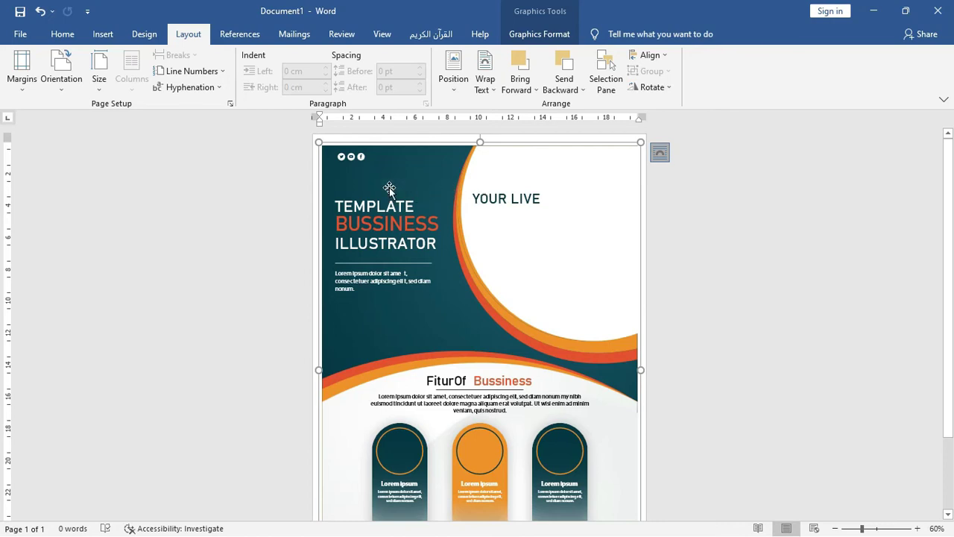
pyautogui.rightClick(388, 184)
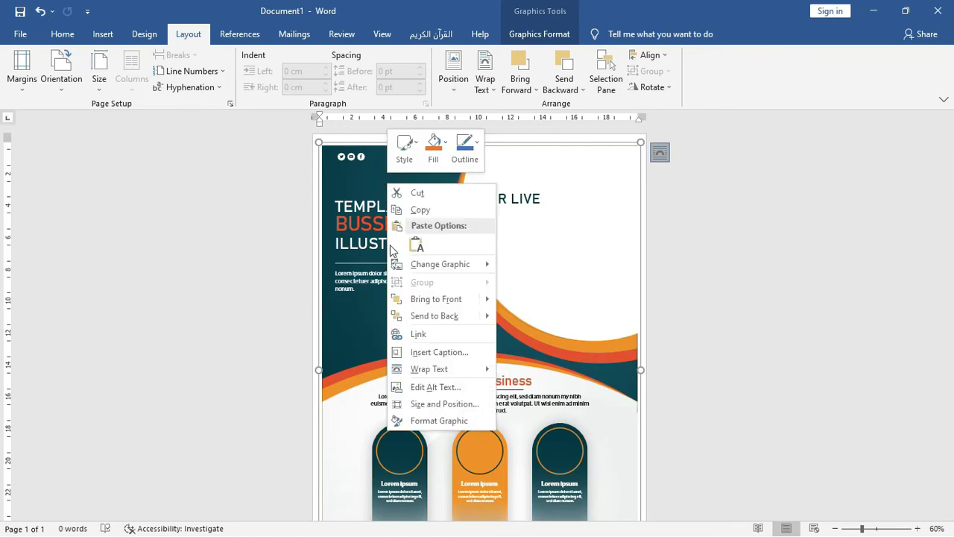
pyautogui.moveTo(428, 264)
pyautogui.moveTo(447, 267)
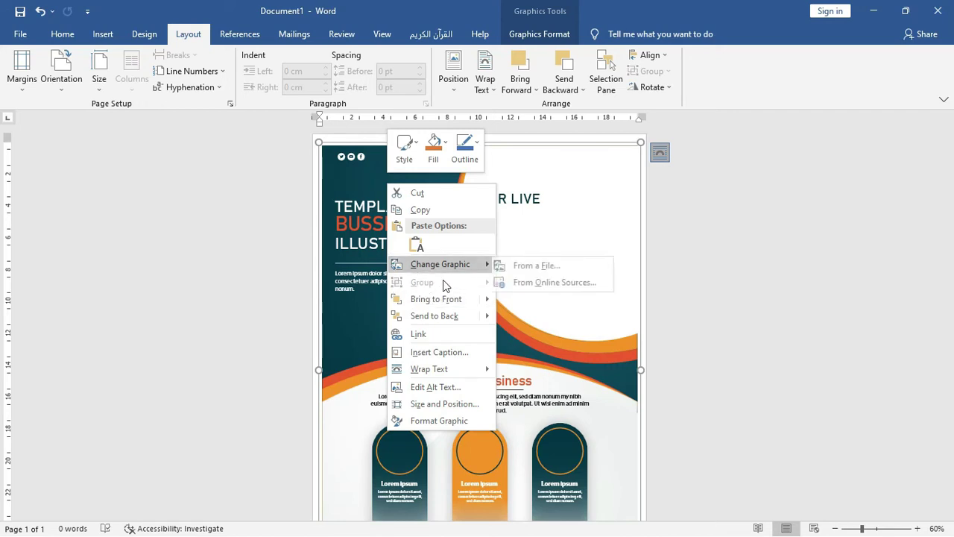
pyautogui.click(544, 217)
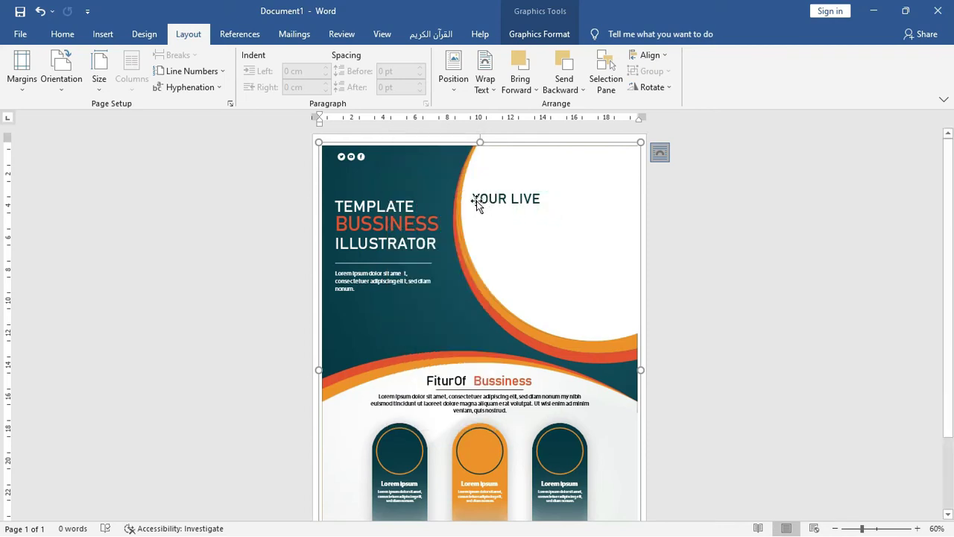
# Create a new blank document, Document2, with Ctrl+N.
pyautogui.press('alt')
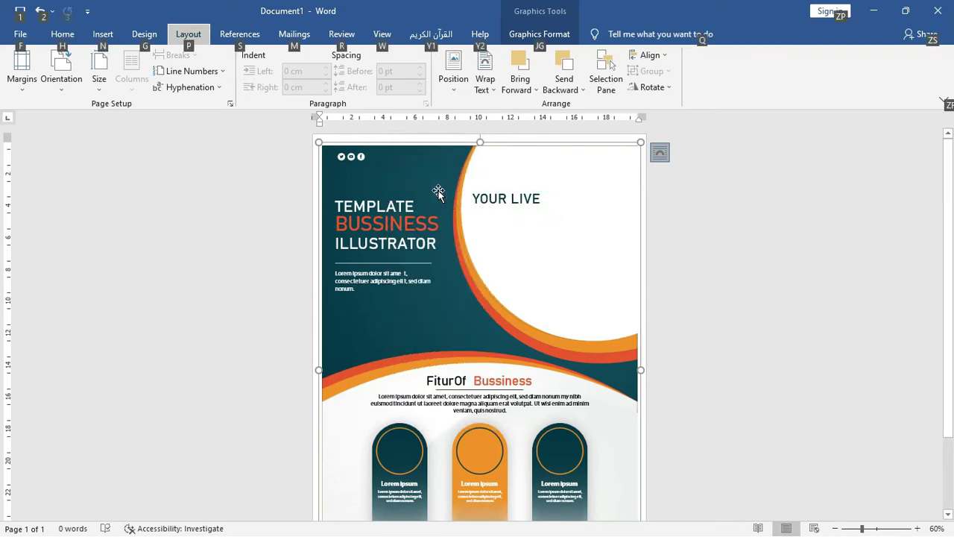
pyautogui.press('alt')
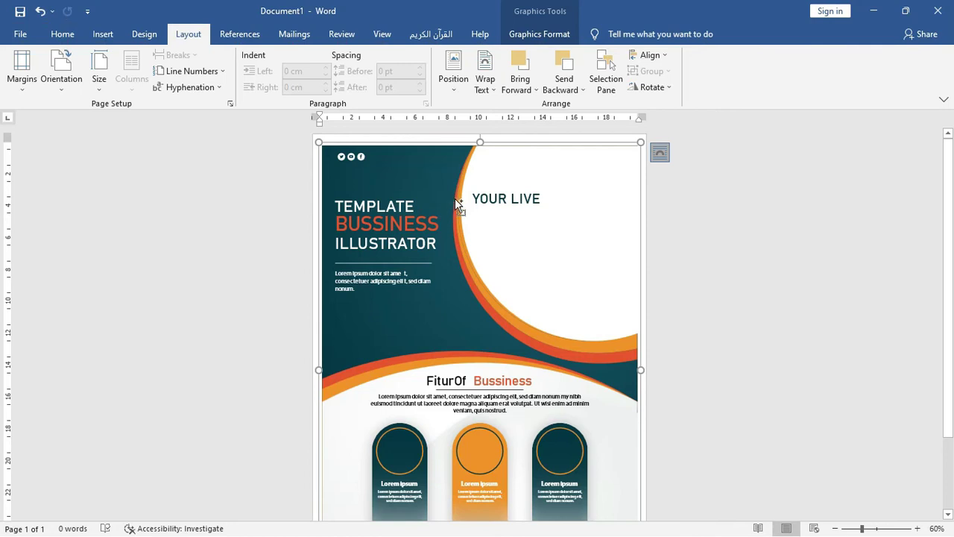
pyautogui.hotkey('ctrl', 'n')
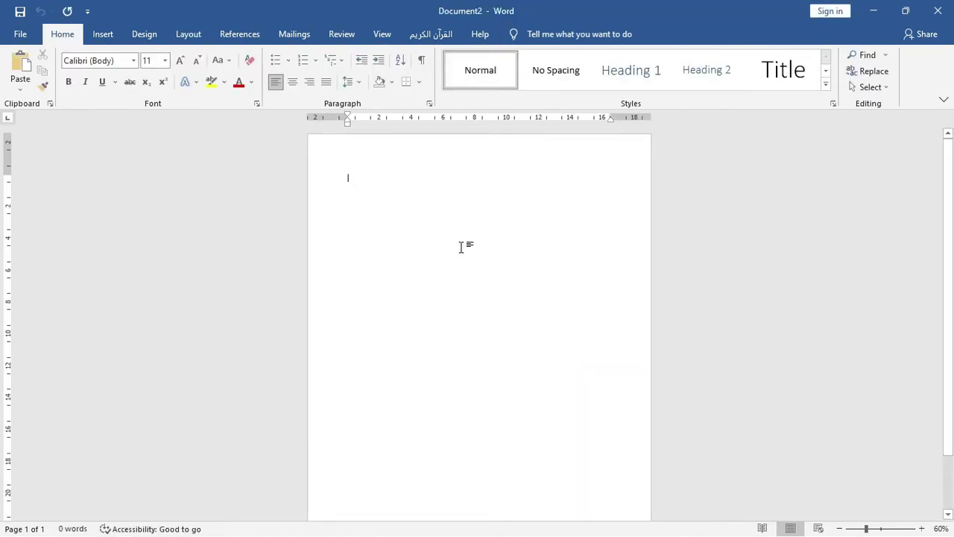
# In Illustrator, save the flyer as Adobe PDF 'Desain Flayer 1_PDF' with default PDF settings.
pyautogui.hotkey('alt', 'Tab')
pyautogui.click(461, 247)
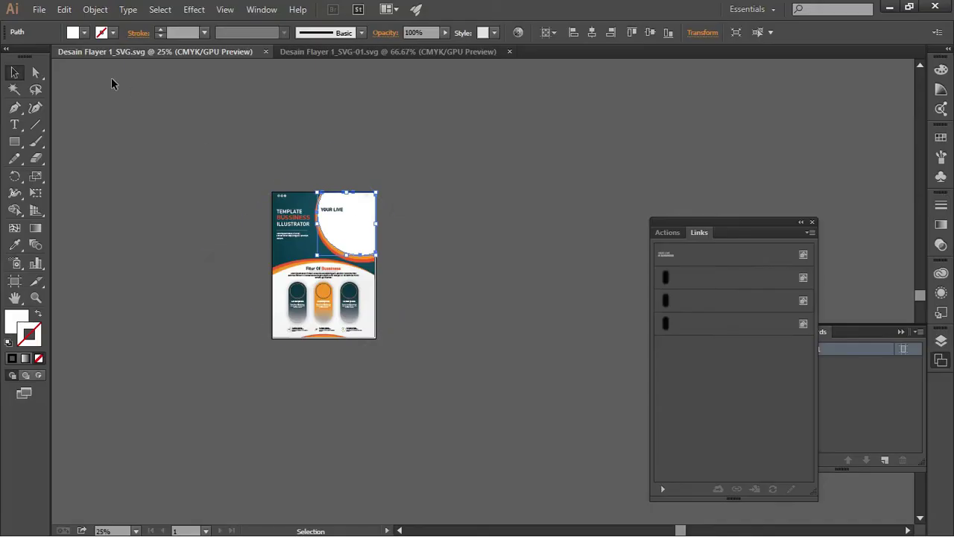
pyautogui.click(39, 9)
pyautogui.click(88, 142)
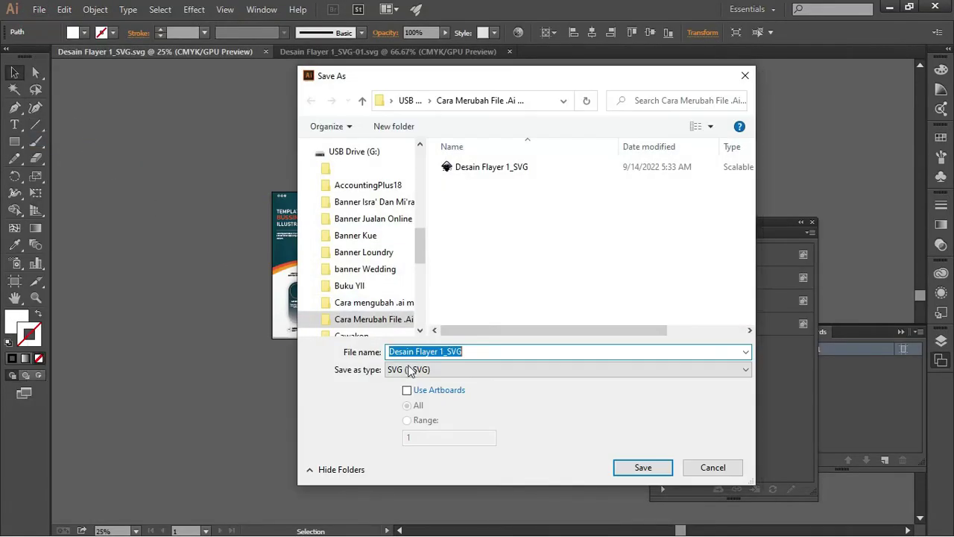
pyautogui.click(414, 370)
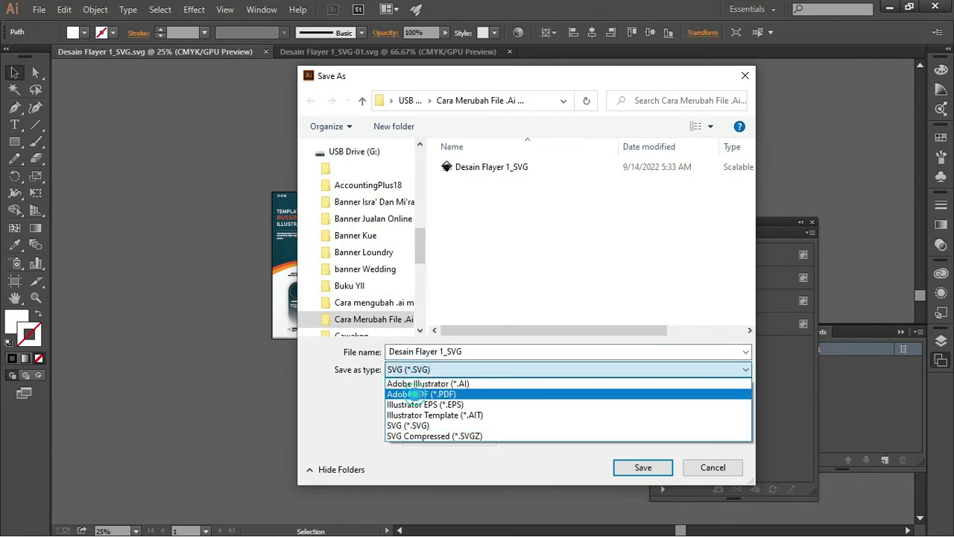
pyautogui.click(417, 394)
pyautogui.click(491, 350)
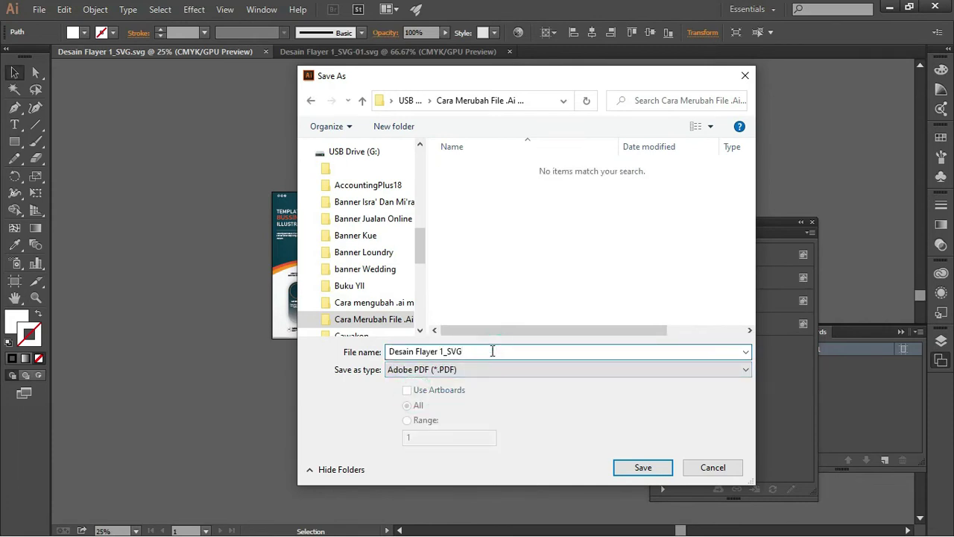
pyautogui.press('BackSpace')
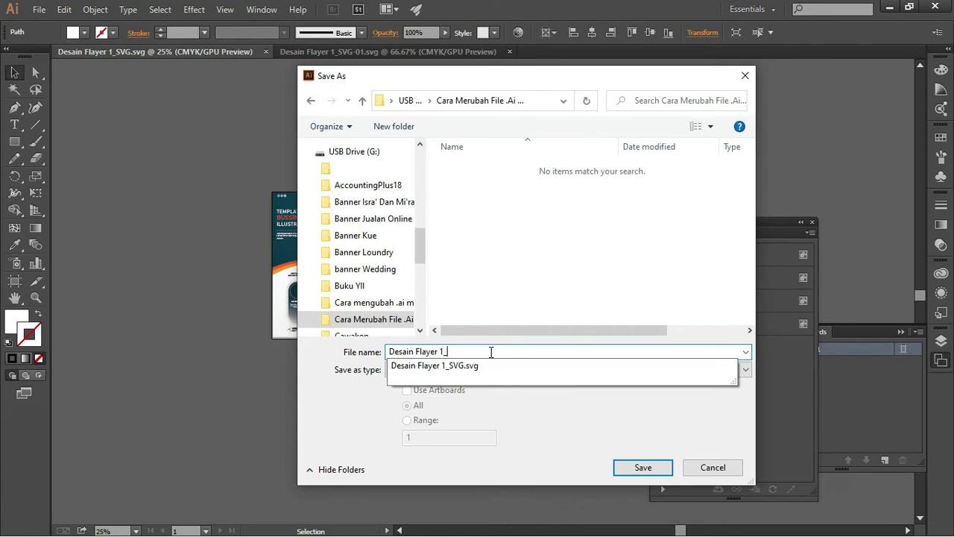
pyautogui.write('PDF')
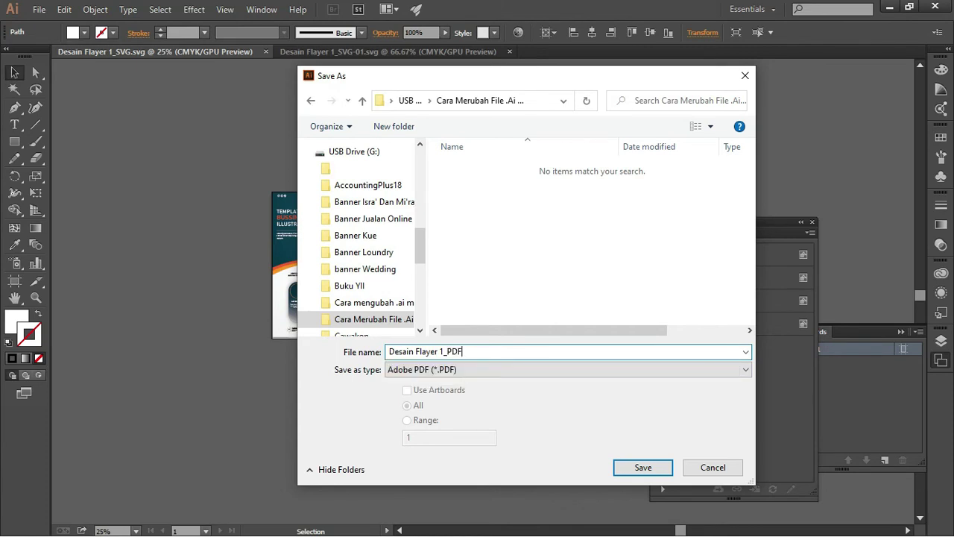
pyautogui.click(645, 465)
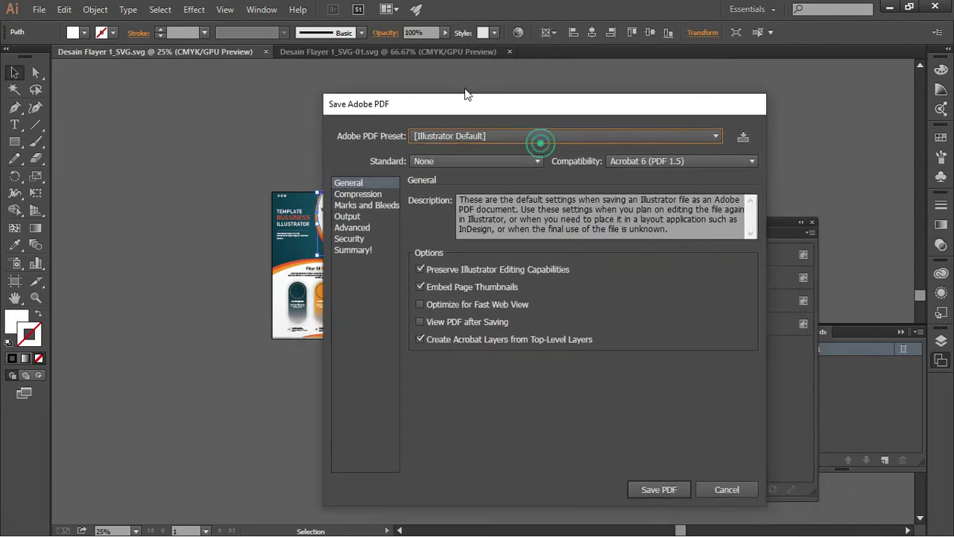
pyautogui.click(574, 430)
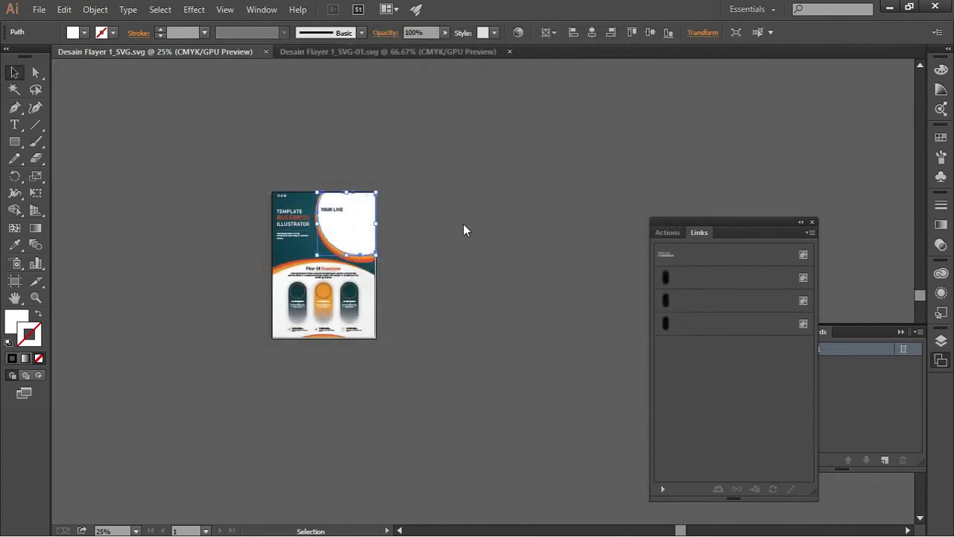
# Go to Word's blank document, then to File Explorer showing Desain Flayer 1_PDF and _SVG.
pyautogui.hotkey('alt', 'Tab')
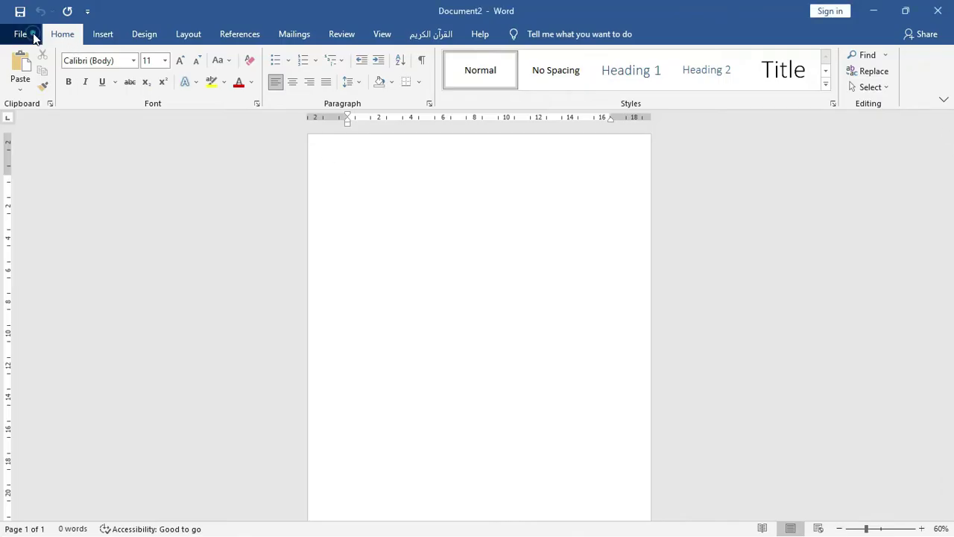
pyautogui.click(32, 34)
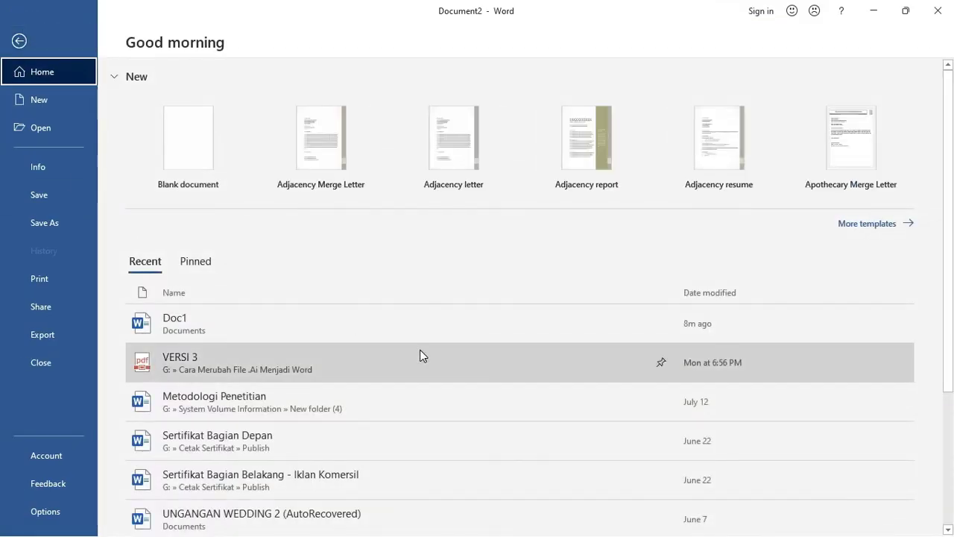
pyautogui.hotkey('alt', 'Tab')
pyautogui.press('Tab')
pyautogui.press('Tab')
pyautogui.press('Tab')
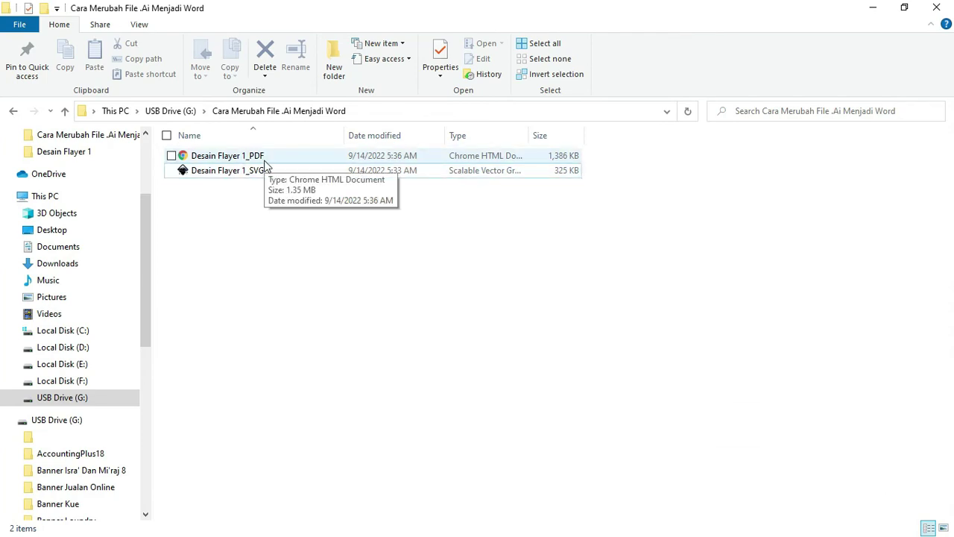
# Drag Desain Flayer 1_PDF from File Explorer onto Word's Blank document to convert it.
pyautogui.moveTo(261, 161); pyautogui.dragTo(324, 299)
pyautogui.hotkey('alt', 'Tab')
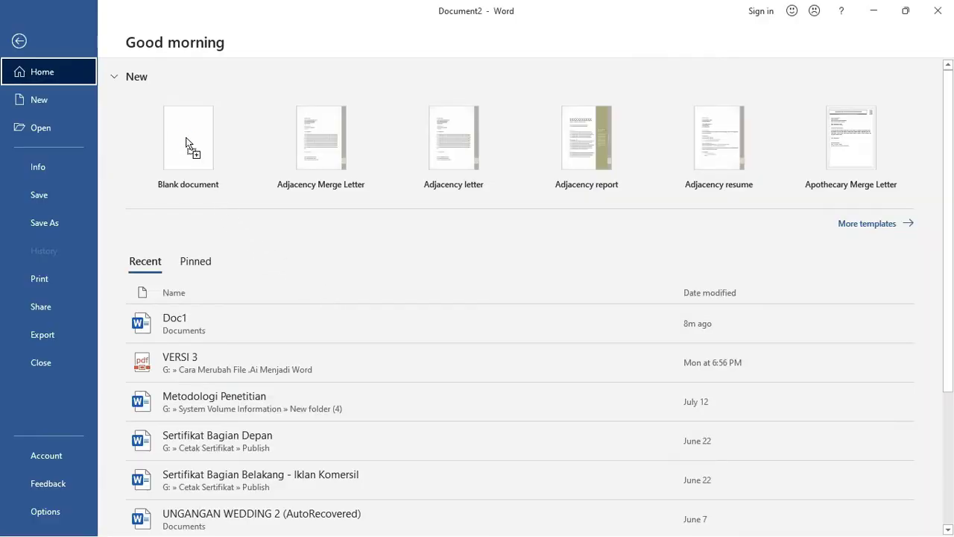
pyautogui.moveTo(324, 299); pyautogui.dragTo(185, 136)
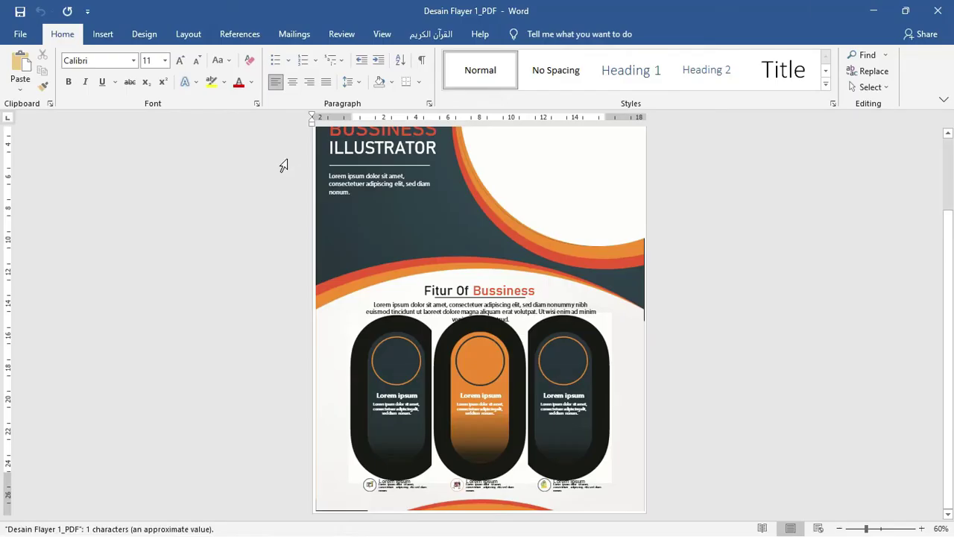
# Confirm BUSSINESS, ILLUSTRATOR and TEMPLATE are each separate text boxes.
pyautogui.scroll(4, 398, 248)
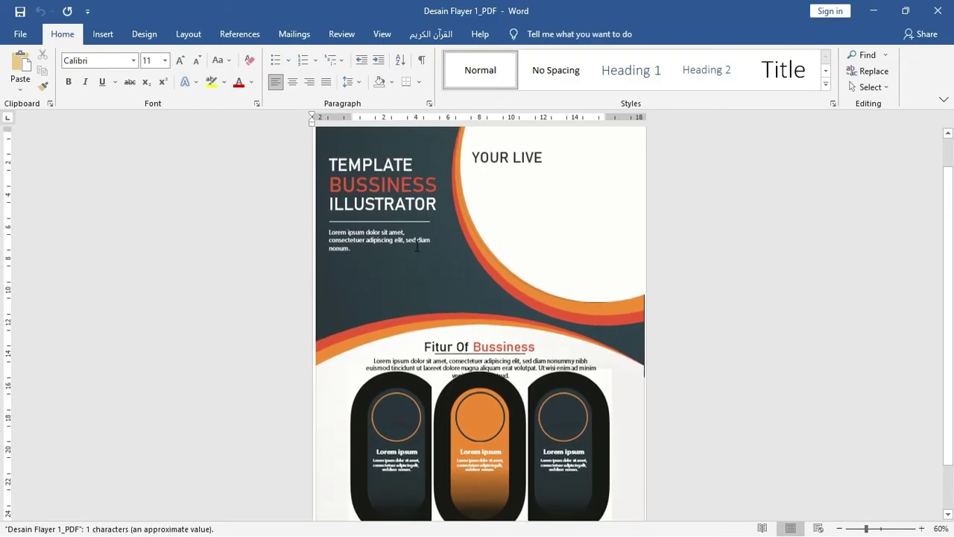
pyautogui.click(409, 223)
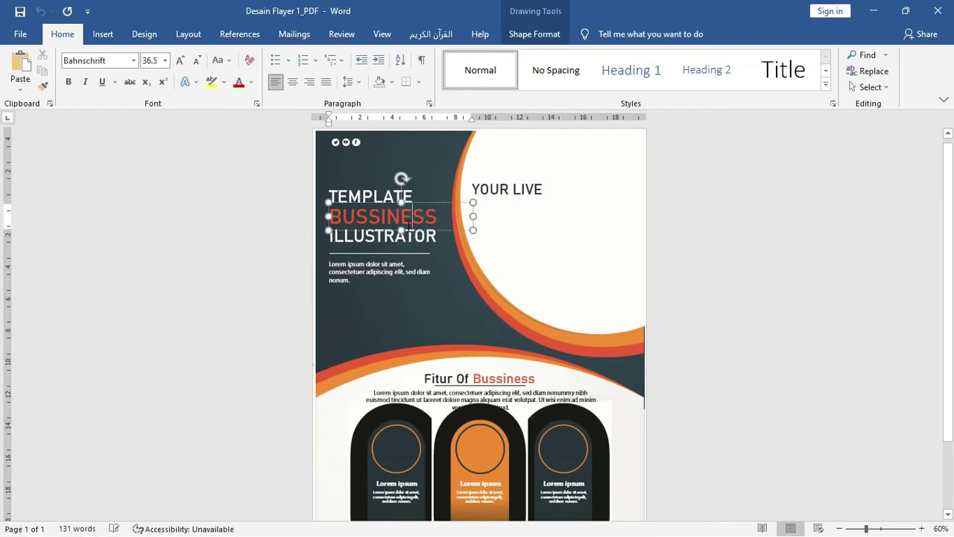
pyautogui.click(412, 240)
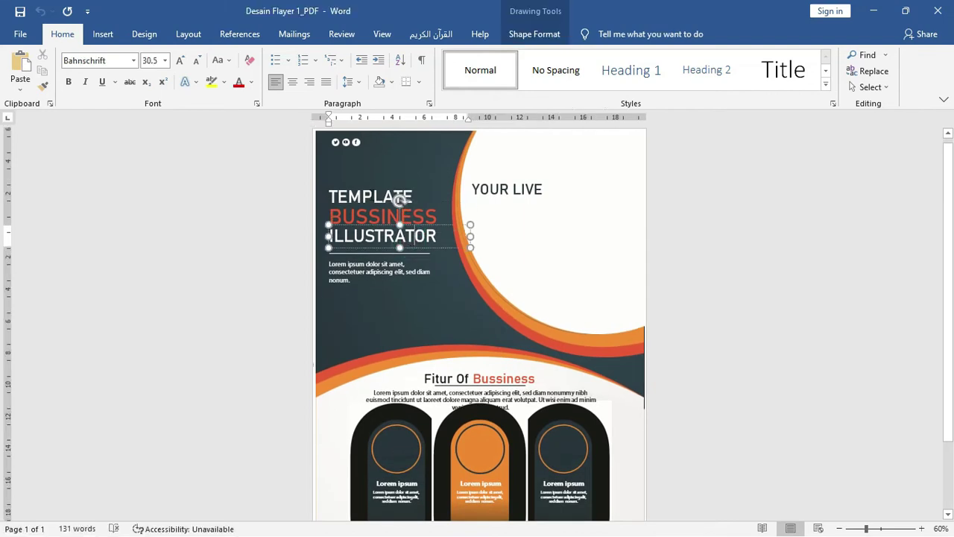
pyautogui.click(400, 200)
# Select the background picture, undo its stray move, and nudge the middle black pill right.
pyautogui.scroll(-3, 433, 244)
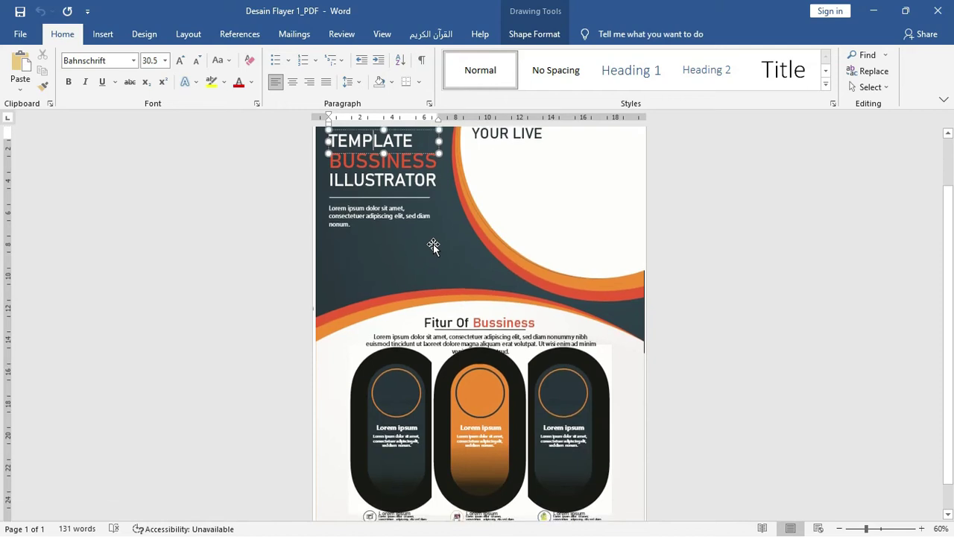
pyautogui.scroll(-1, 433, 244)
pyautogui.click(447, 240)
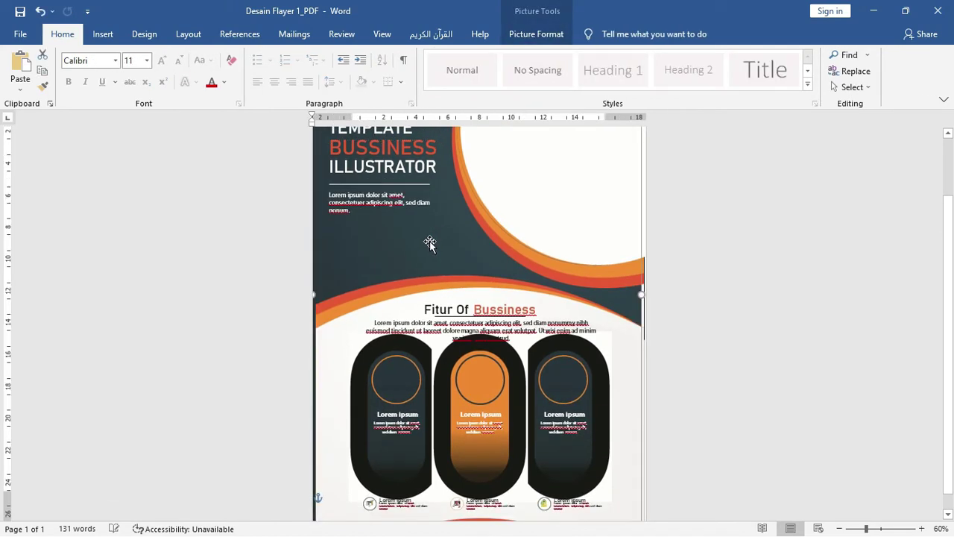
pyautogui.hotkey('ctrl', 'z')
pyautogui.click(479, 379)
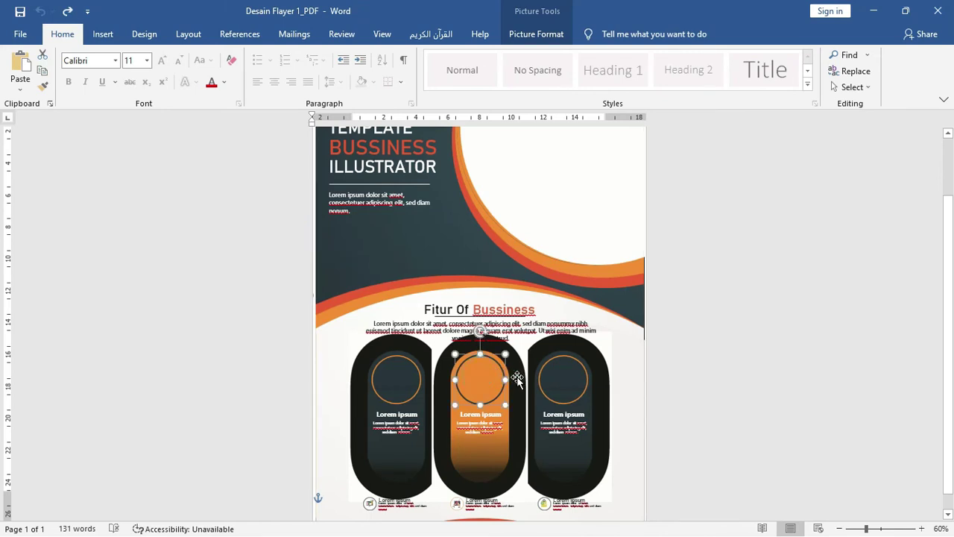
pyautogui.click(516, 379)
pyautogui.moveTo(511, 379); pyautogui.dragTo(524, 381)
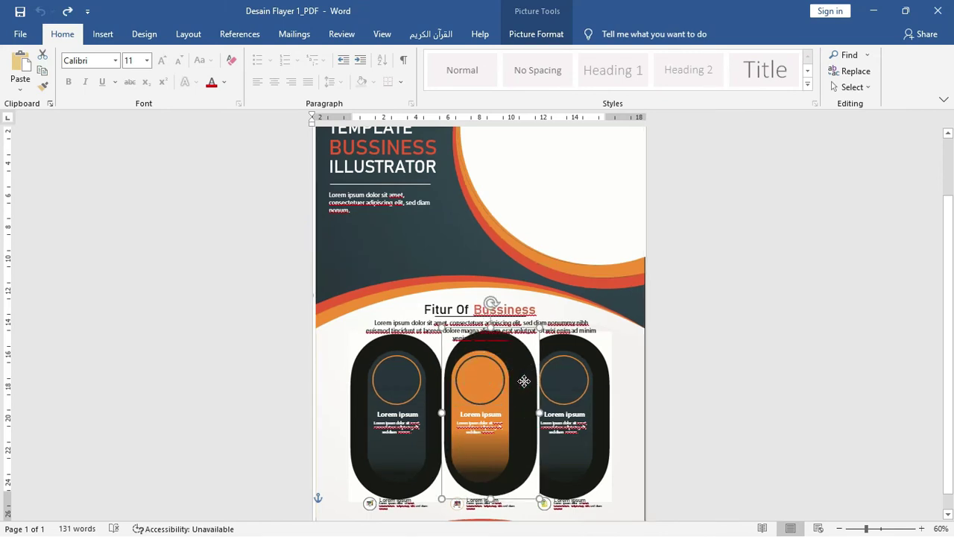
pyautogui.scroll(5, 524, 381)
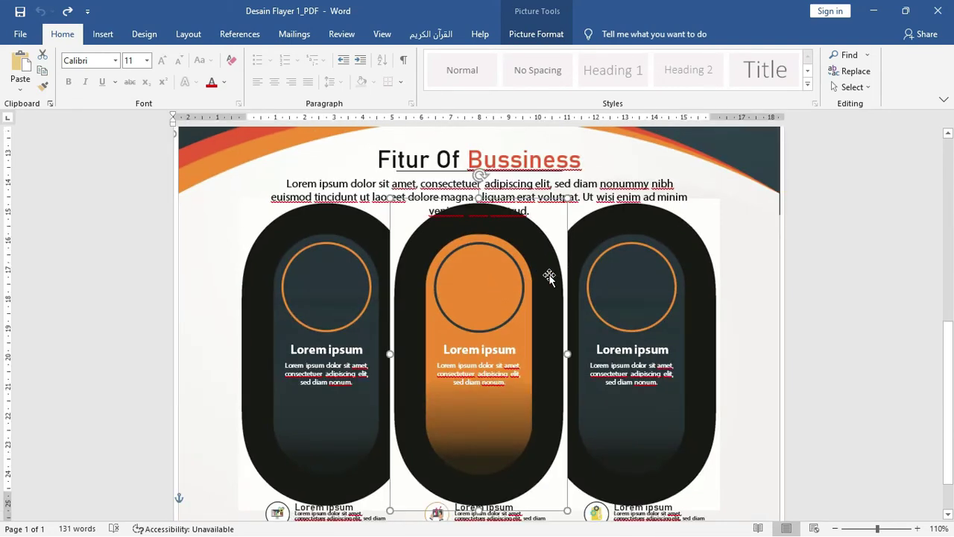
# Delete the middle, left and right black pill pictures behind the feature cards.
pyautogui.press('Delete')
pyautogui.click(388, 233)
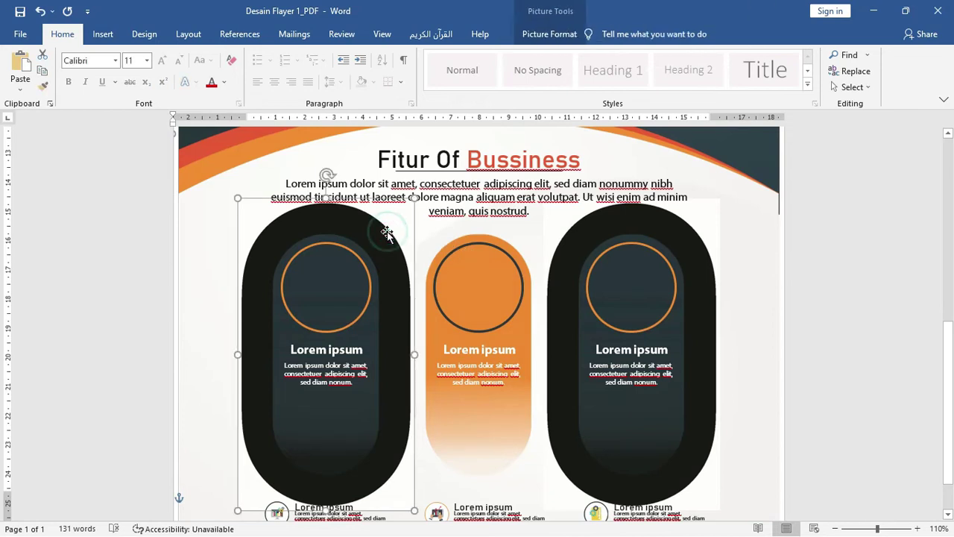
pyautogui.press('Delete')
pyautogui.click(700, 239)
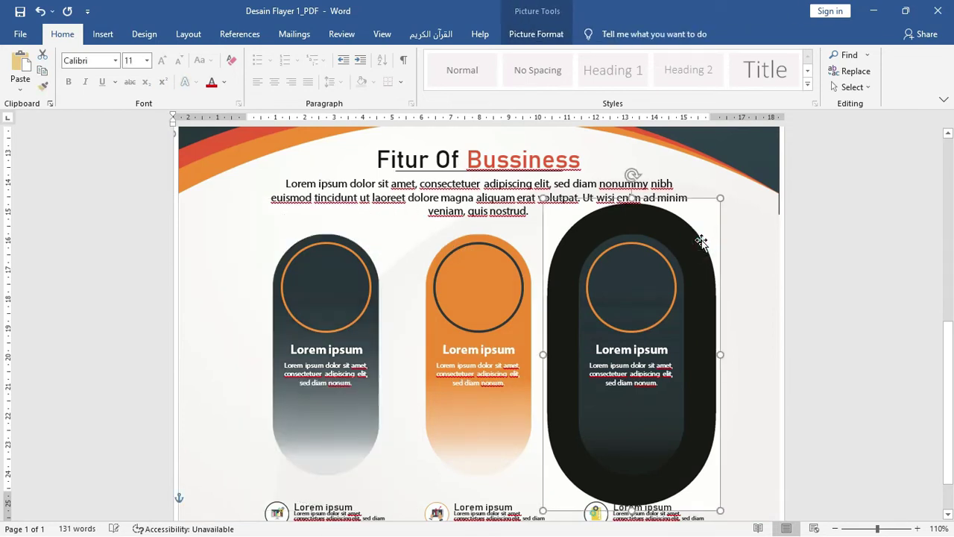
pyautogui.press('Delete')
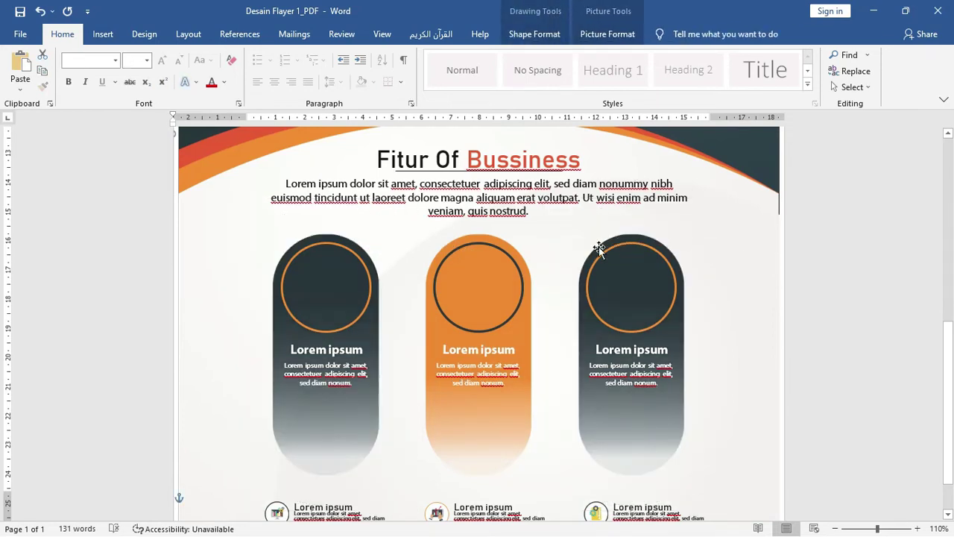
pyautogui.moveTo(947, 340); pyautogui.dragTo(948, 188)
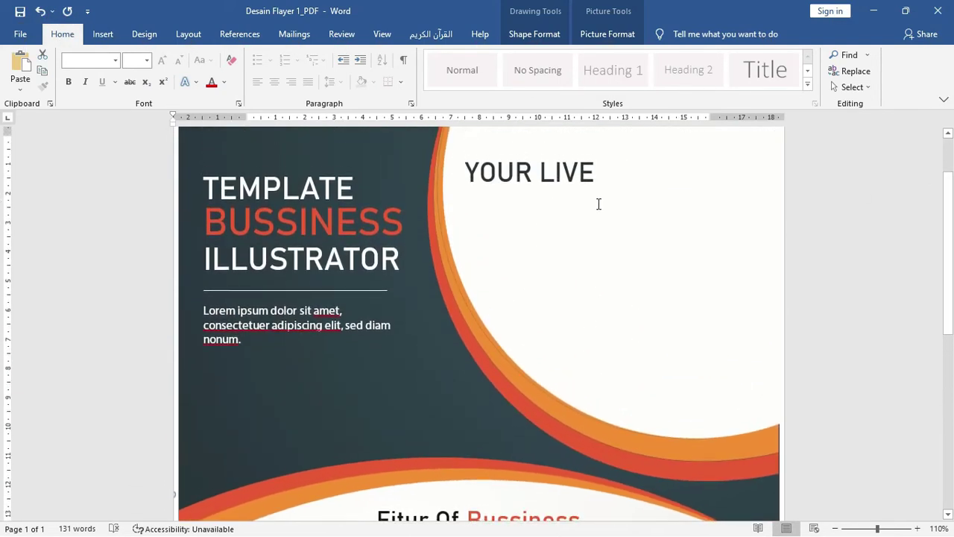
# Select the title block and undo a stray letter typed into BUSSINESS.
pyautogui.click(350, 212)
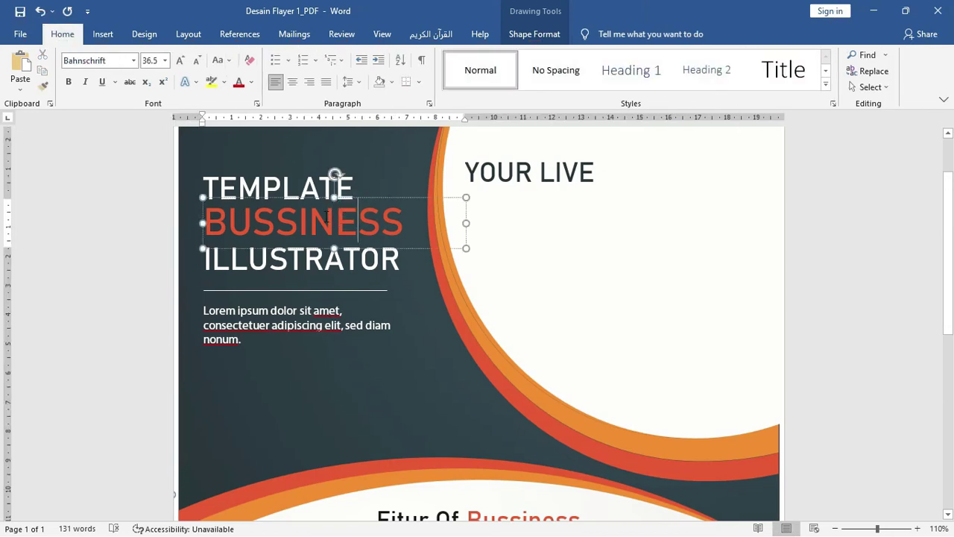
pyautogui.keyDown('ctrl'); pyautogui.scroll(-3, 317, 215); pyautogui.keyUp('ctrl')
pyautogui.click(317, 216)
pyautogui.write('A')
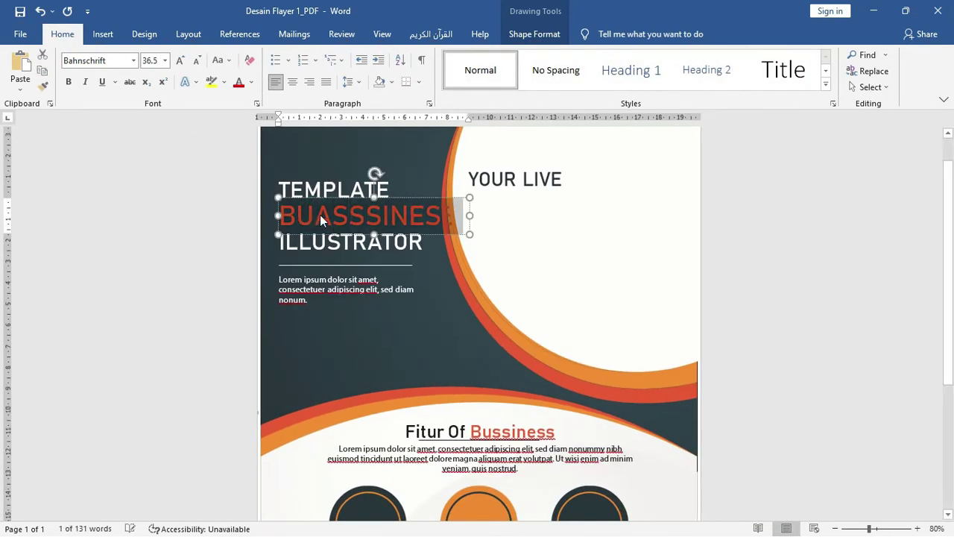
pyautogui.hotkey('ctrl', 'z')
pyautogui.moveTo(948, 300)
pyautogui.mouseDown()
pyautogui.moveTo(945, 428)
pyautogui.moveTo(945, 266)
pyautogui.mouseUp()
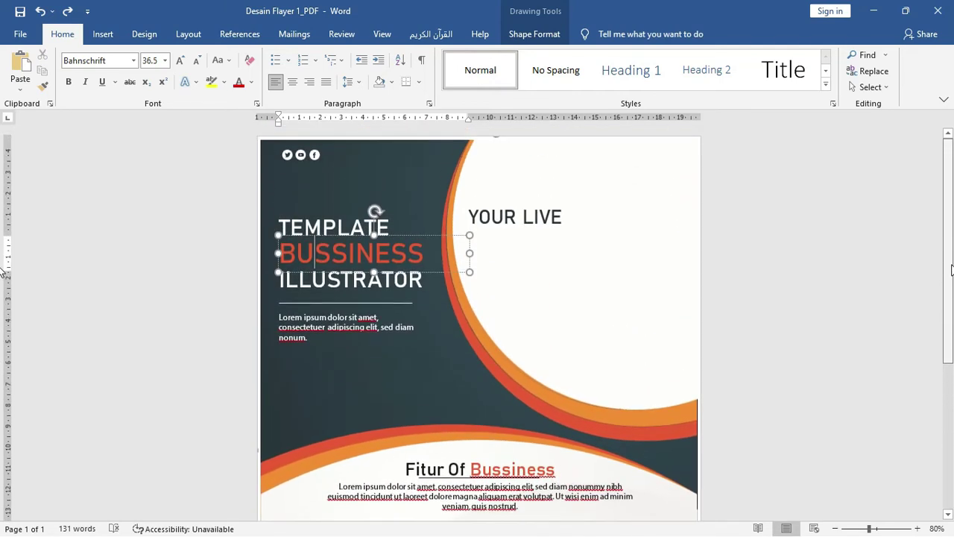
# Select the large white circle behind YOUR LIVE, undoing its trial move left.
pyautogui.click(557, 326)
pyautogui.moveTo(552, 330); pyautogui.dragTo(462, 331)
pyautogui.hotkey('ctrl', 'z')
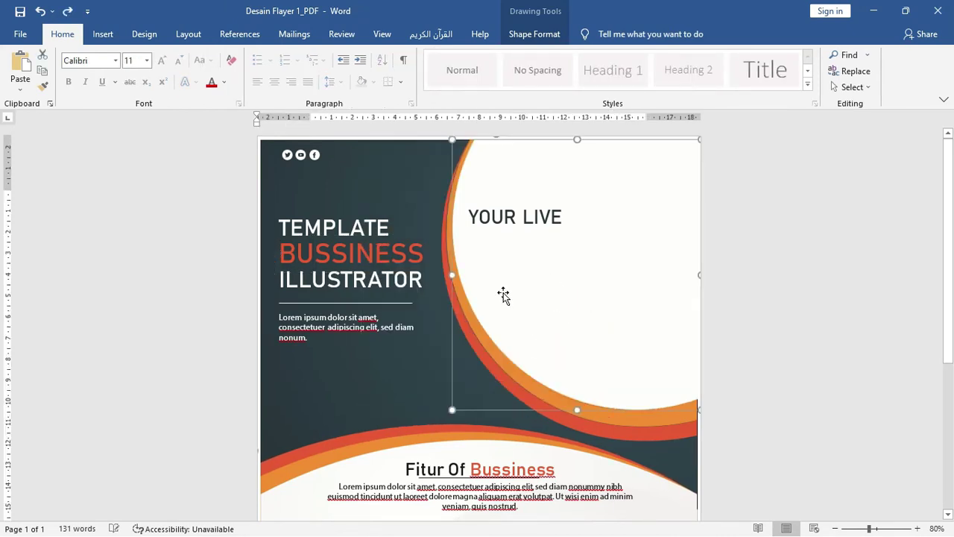
pyautogui.press('alt')
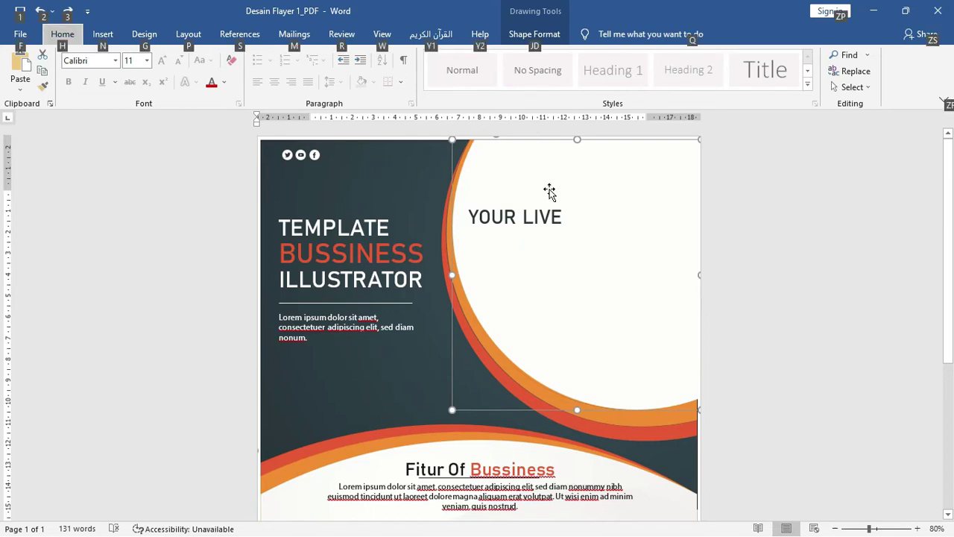
pyautogui.press('alt')
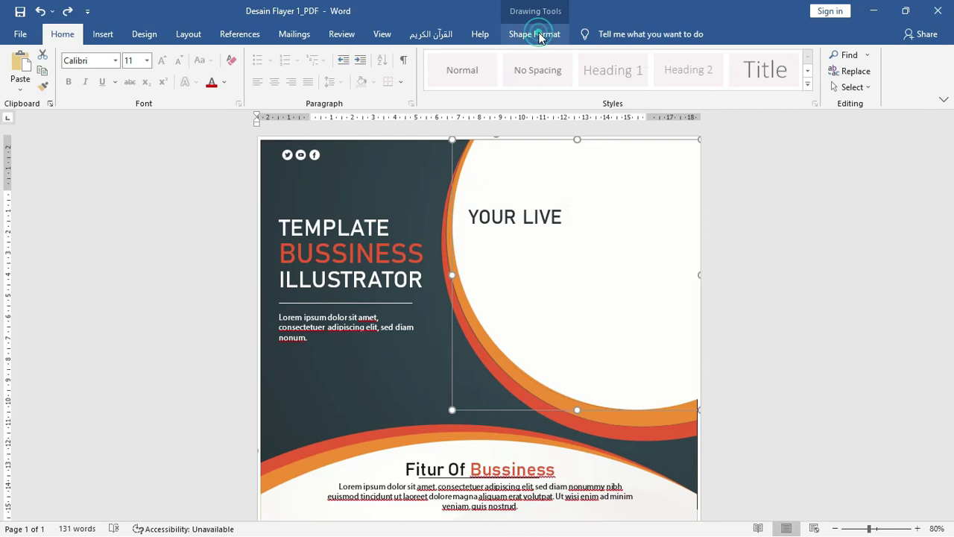
# Choose Shape Fill > Picture for the circle and continue offline.
pyautogui.click(534, 35)
pyautogui.click(306, 55)
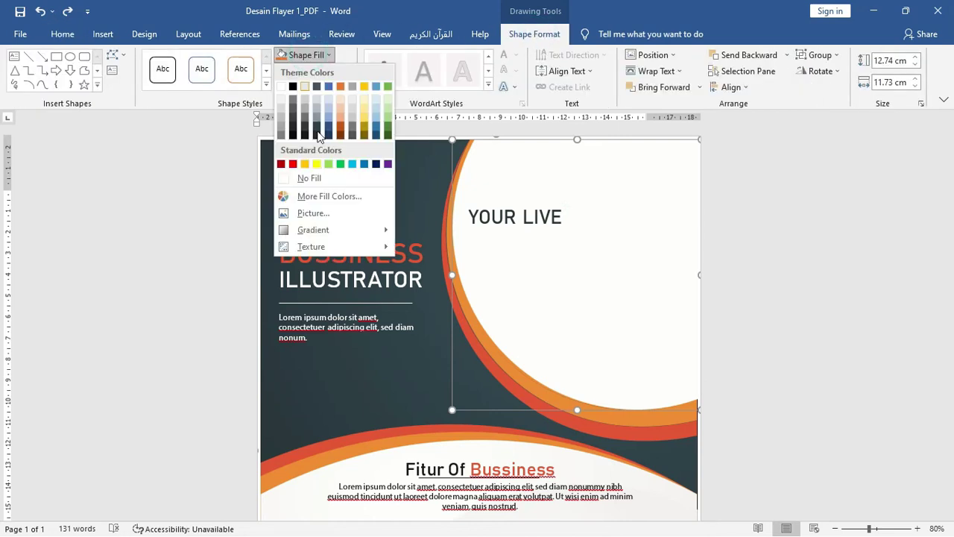
pyautogui.click(328, 216)
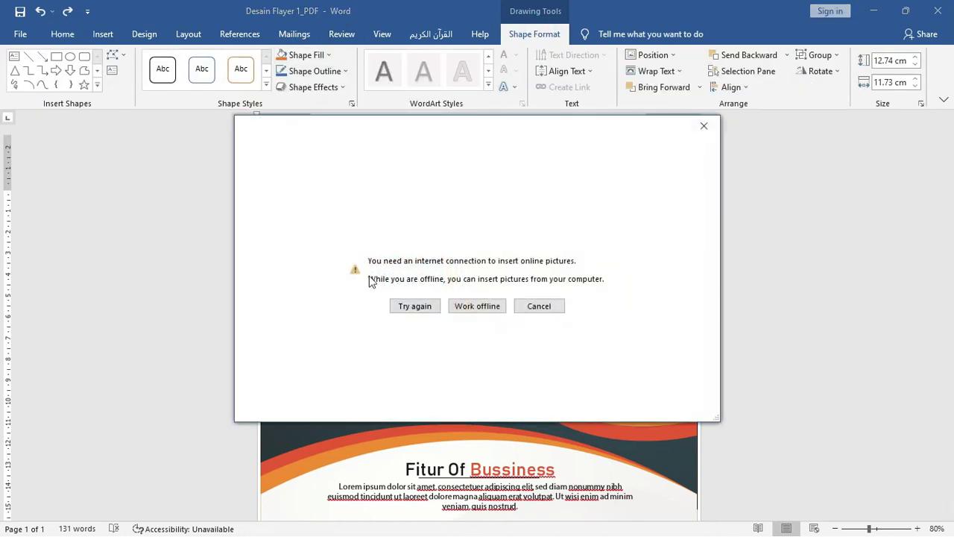
pyautogui.click(477, 307)
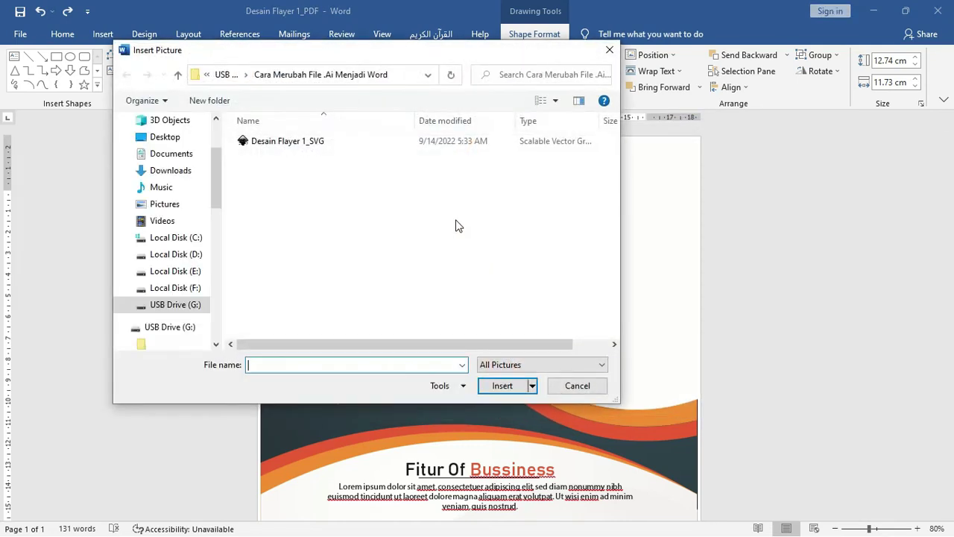
# Browse to the Bagan Gambar folder and insert the tamarcus-brown png photo.
pyautogui.click(397, 73)
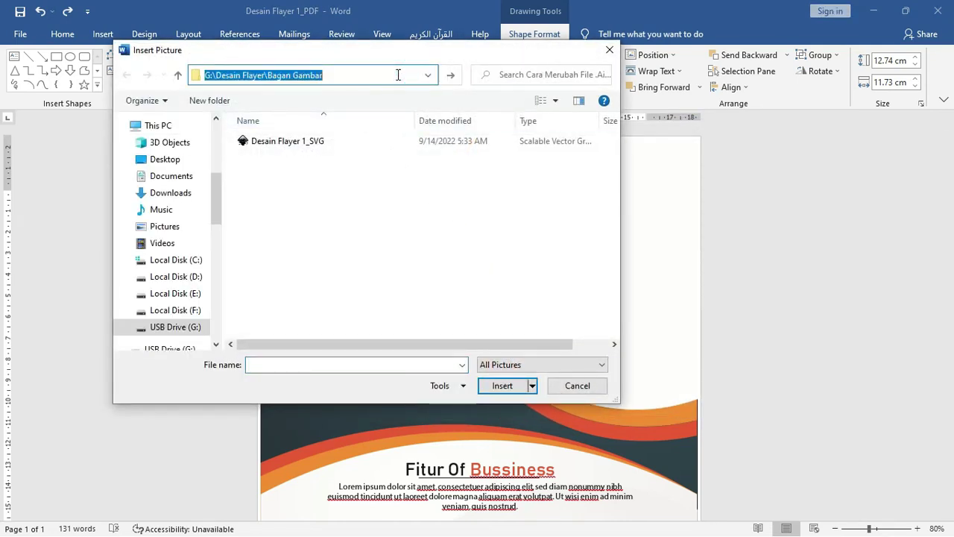
pyautogui.press('Return')
pyautogui.click(555, 101)
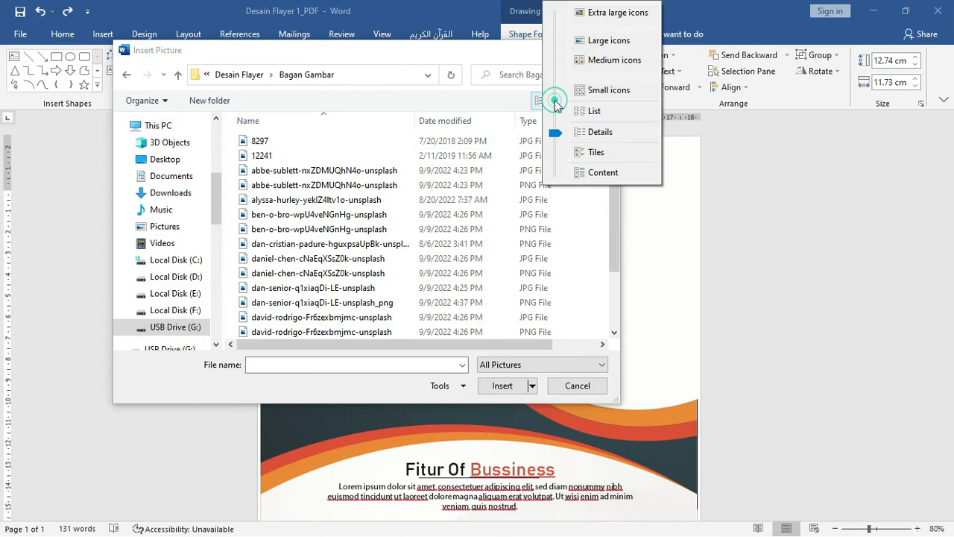
pyautogui.click(589, 41)
pyautogui.moveTo(613, 130); pyautogui.dragTo(611, 257)
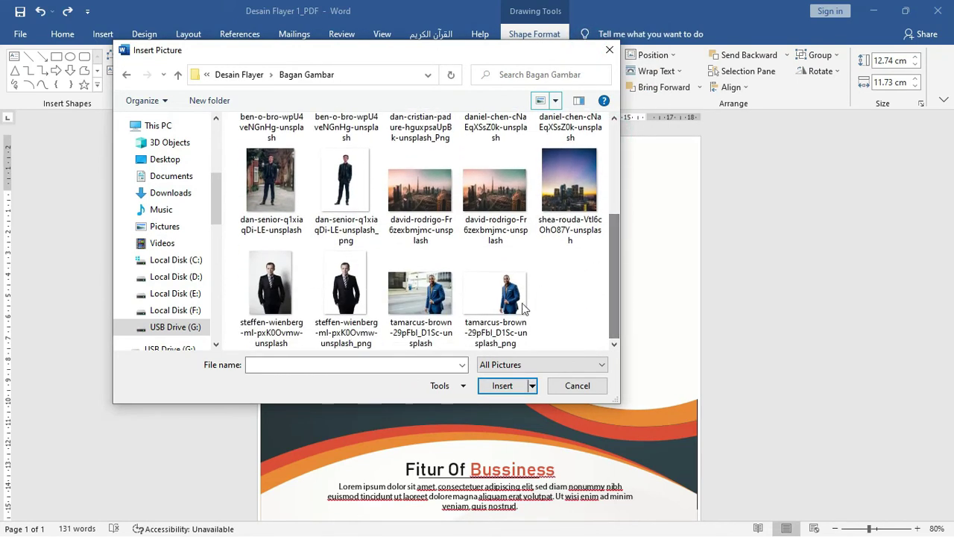
pyautogui.click(501, 304)
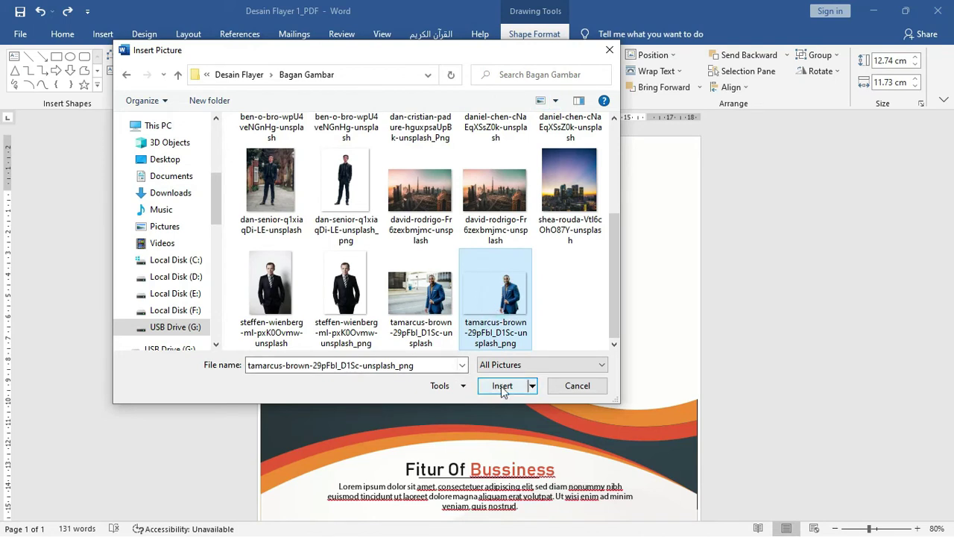
pyautogui.click(501, 385)
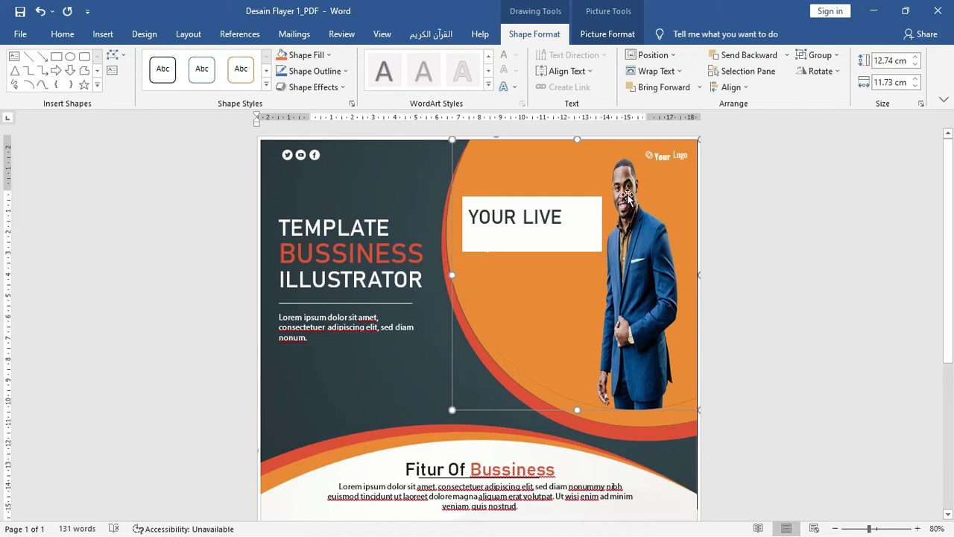
# Crop the circle photo, dragging its bottom-left corner and left edge outward to enlarge the businessman.
pyautogui.click(608, 35)
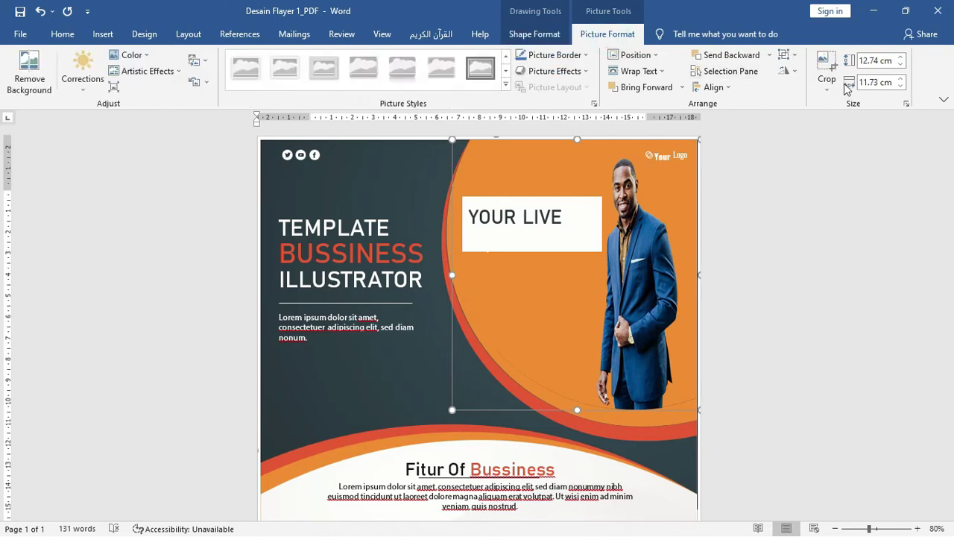
pyautogui.click(827, 67)
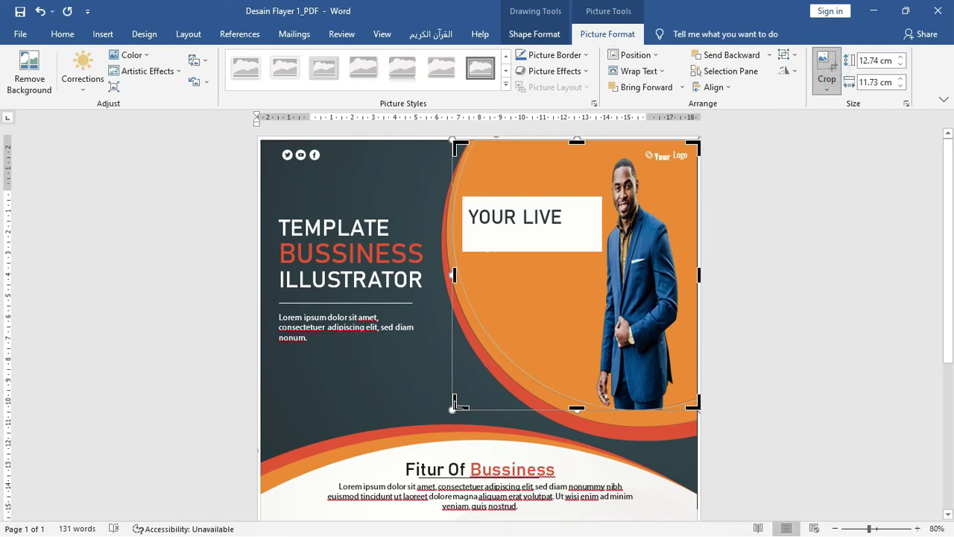
pyautogui.moveTo(451, 412); pyautogui.dragTo(429, 436)
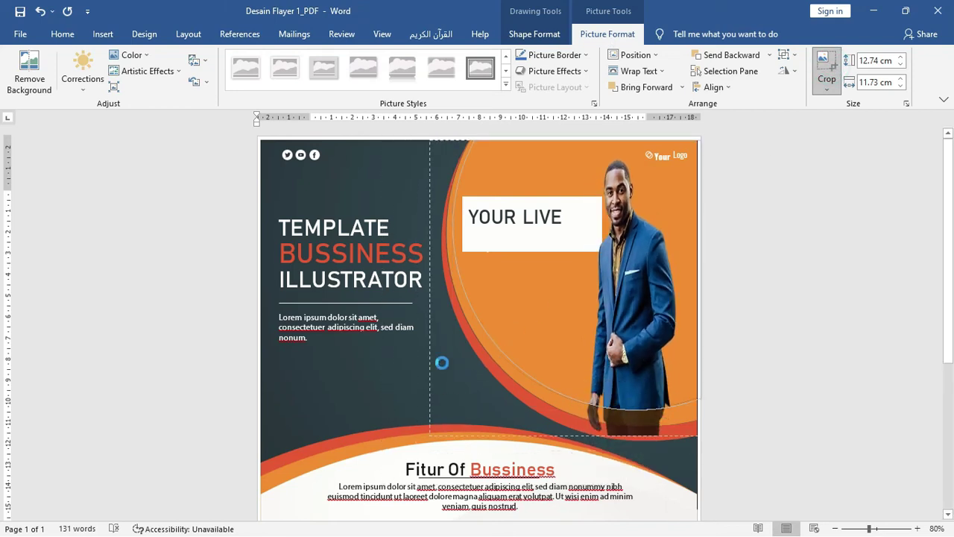
pyautogui.moveTo(430, 288); pyautogui.dragTo(298, 284)
pyautogui.moveTo(564, 301); pyautogui.dragTo(564, 301)
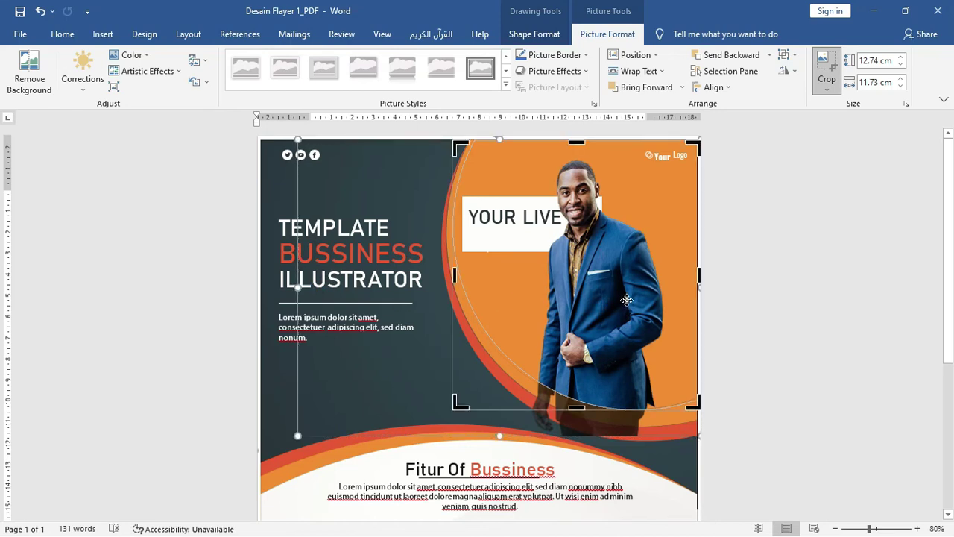
pyautogui.click(782, 287)
pyautogui.scroll(-3, 782, 288)
# Delete the white picture behind YOUR LIVE, then select the right dark pill picture.
pyautogui.scroll(-2, 679, 291)
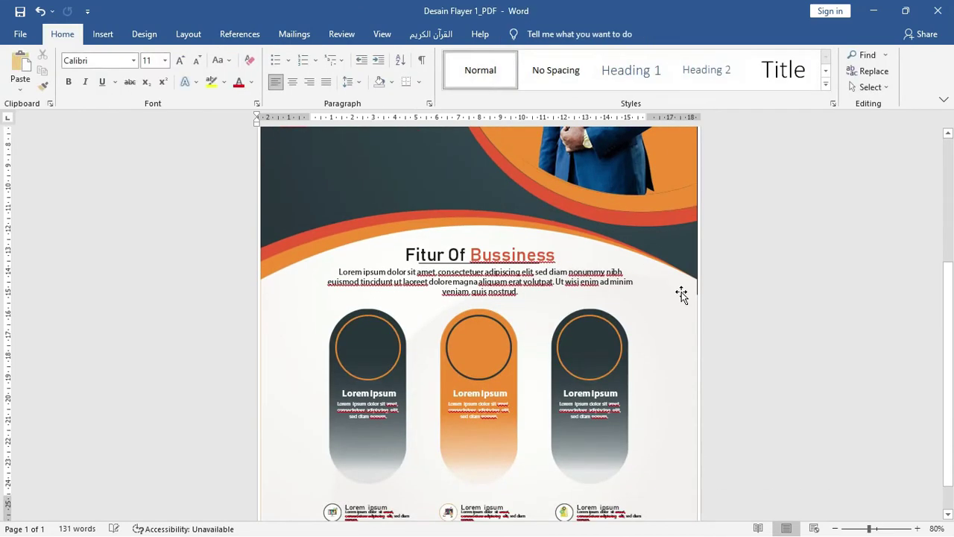
pyautogui.scroll(2, 685, 296)
pyautogui.scroll(2, 687, 294)
pyautogui.scroll(1, 687, 294)
pyautogui.click(553, 203)
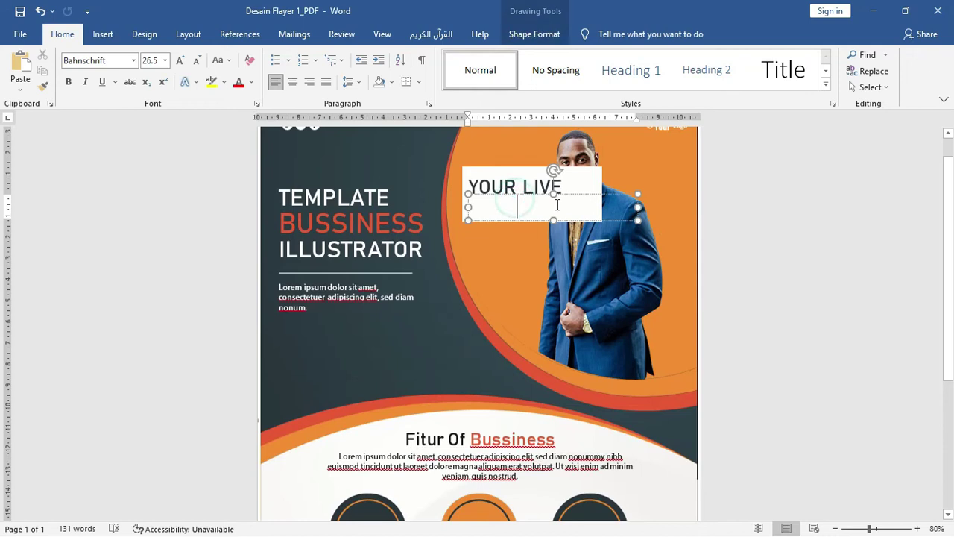
pyautogui.click(596, 168)
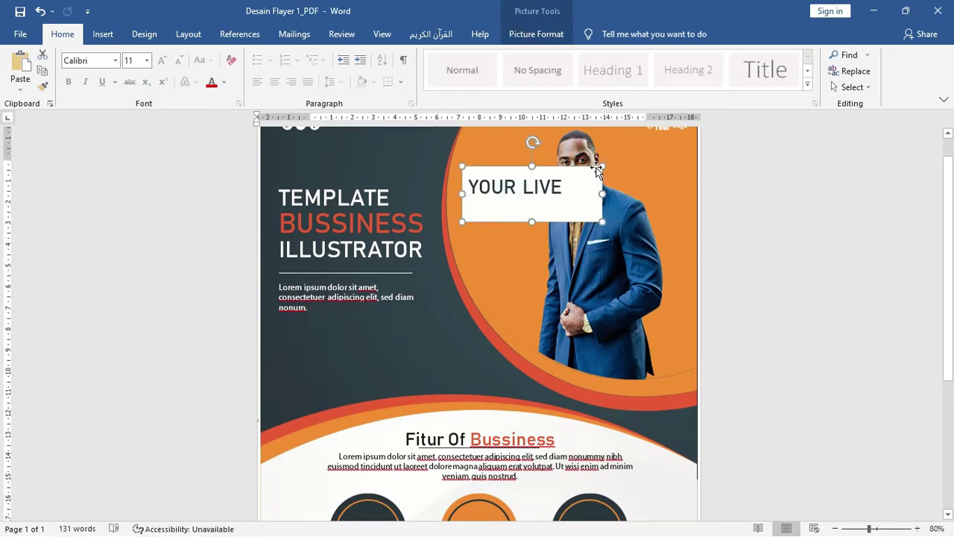
pyautogui.press('Delete')
pyautogui.click(515, 184)
pyautogui.scroll(-3, 515, 256)
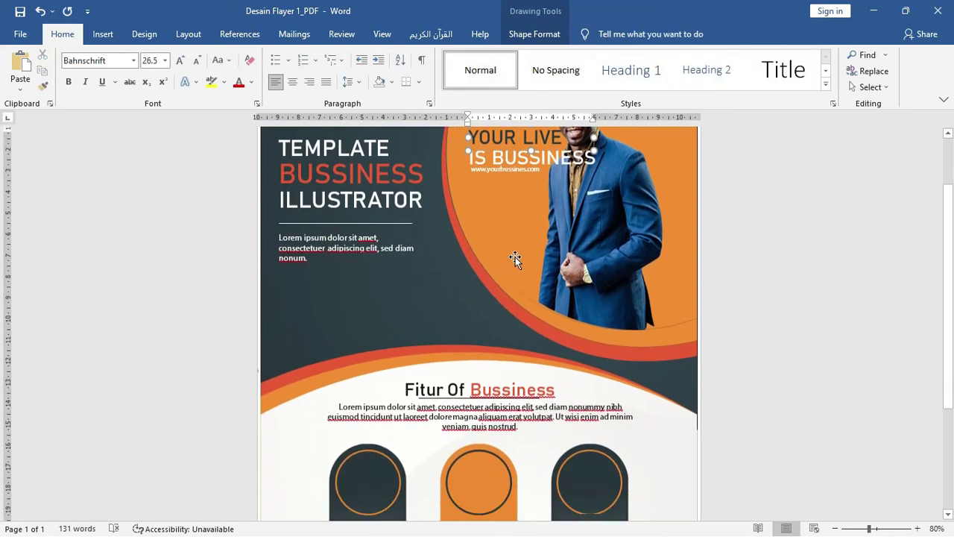
pyautogui.click(626, 453)
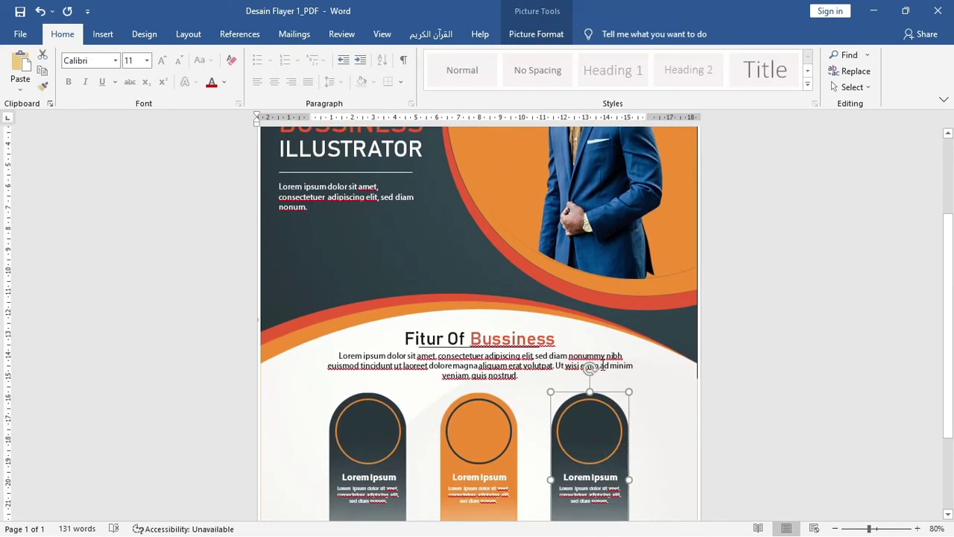
pyautogui.scroll(-2, 563, 280)
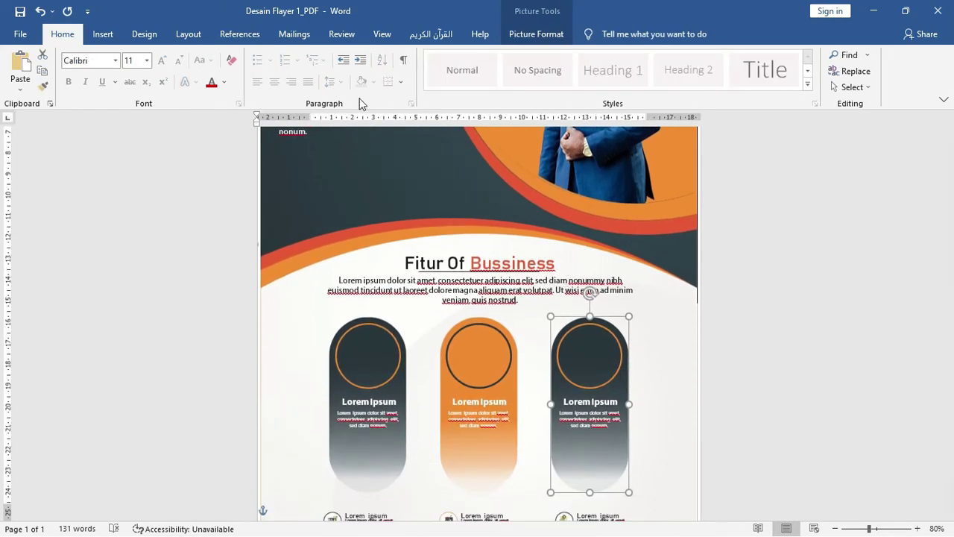
# Open the Shadow Options pane for the right-hand dark pill picture via Picture Effects.
pyautogui.click(526, 38)
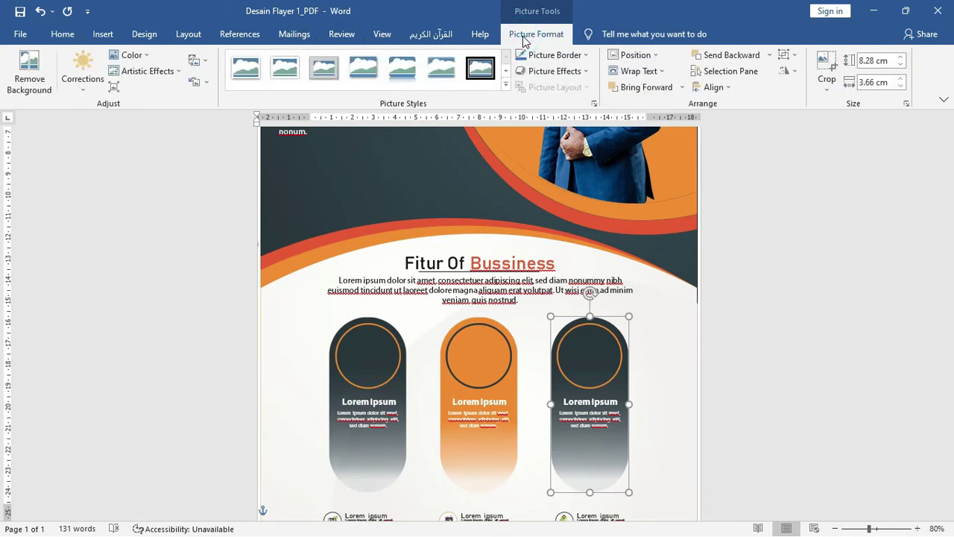
pyautogui.click(570, 72)
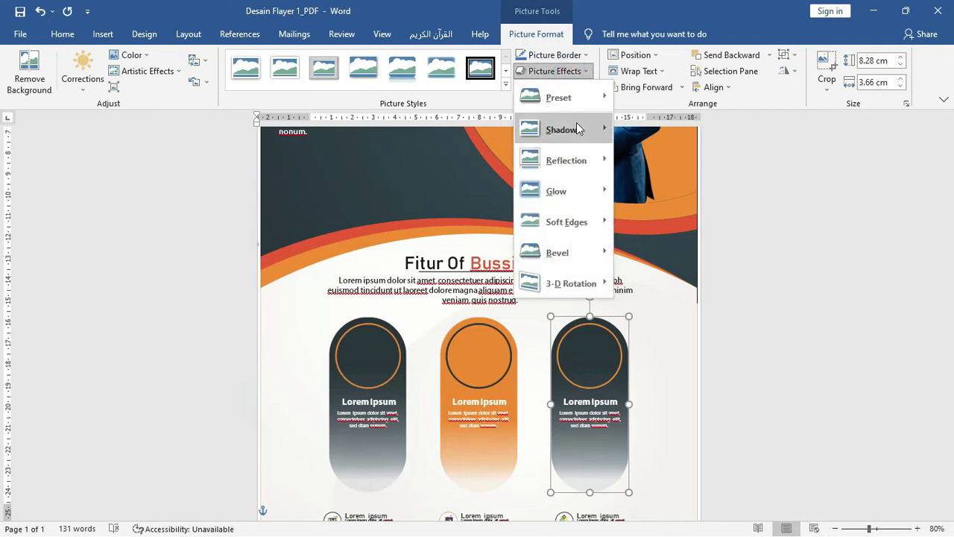
pyautogui.moveTo(575, 128)
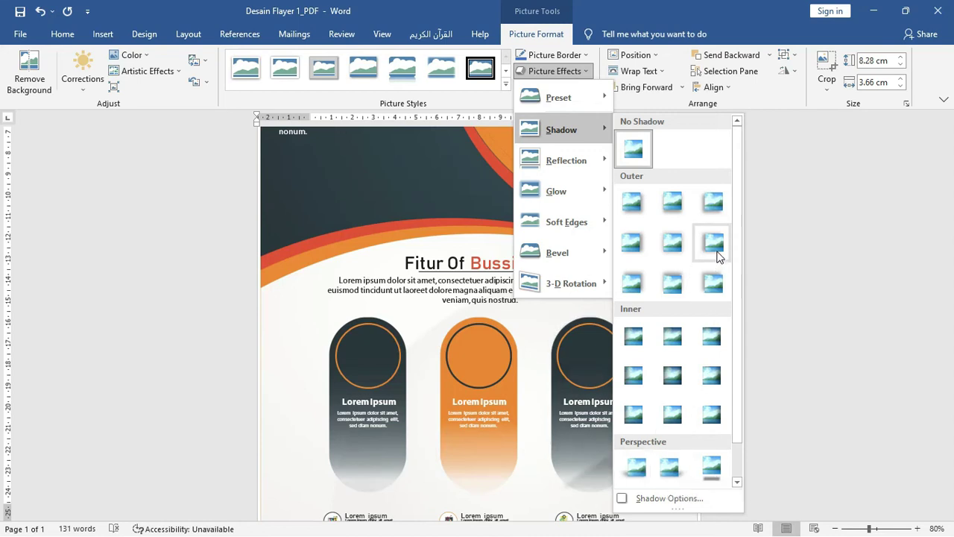
pyautogui.click(678, 498)
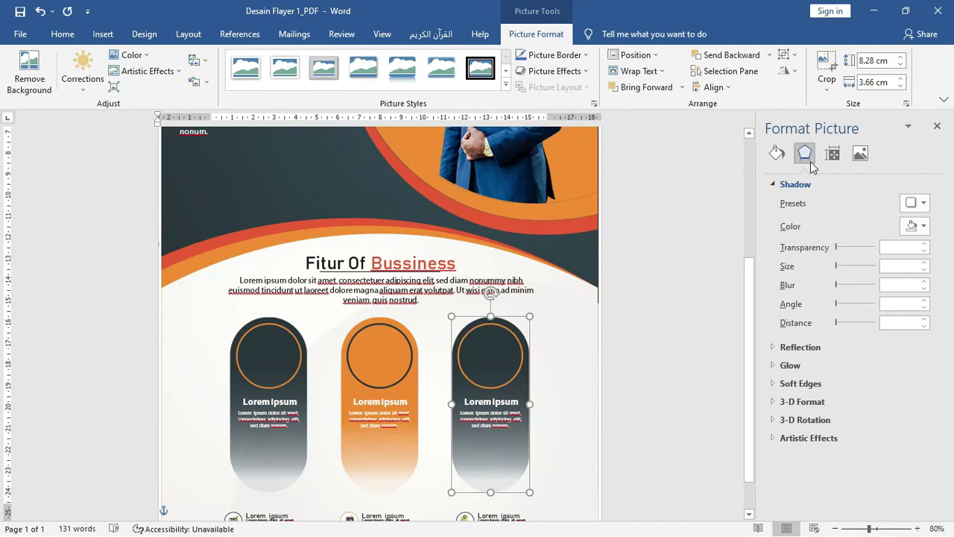
# Apply a bottom offset outer shadow to the pill card and set its transparency to 15%.
pyautogui.click(921, 205)
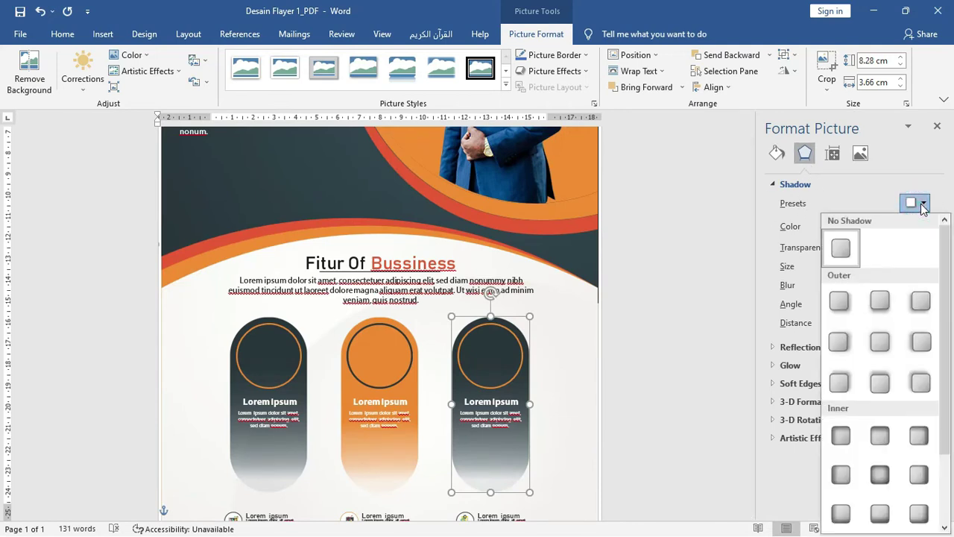
pyautogui.click(880, 304)
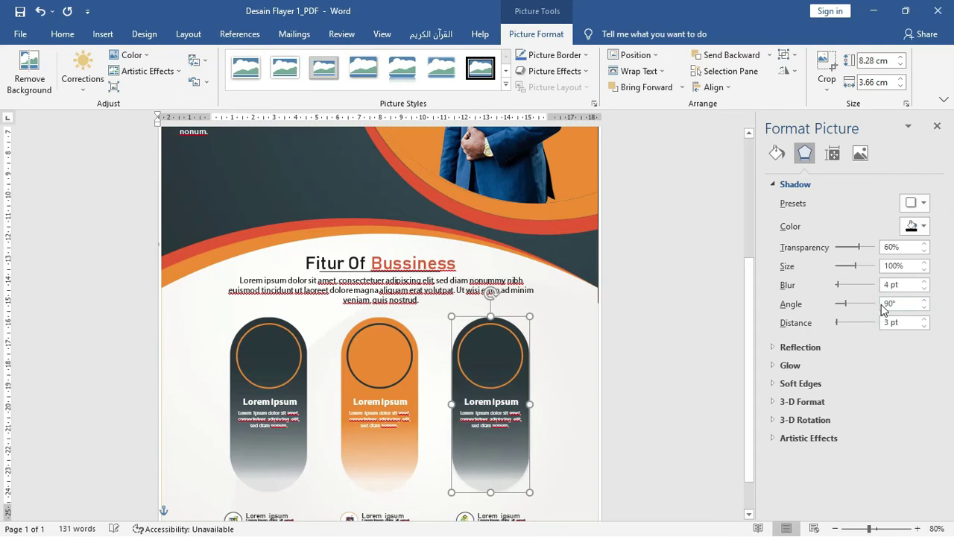
pyautogui.moveTo(857, 246)
pyautogui.mouseDown()
pyautogui.moveTo(838, 248)
pyautogui.moveTo(872, 248)
pyautogui.mouseUp()
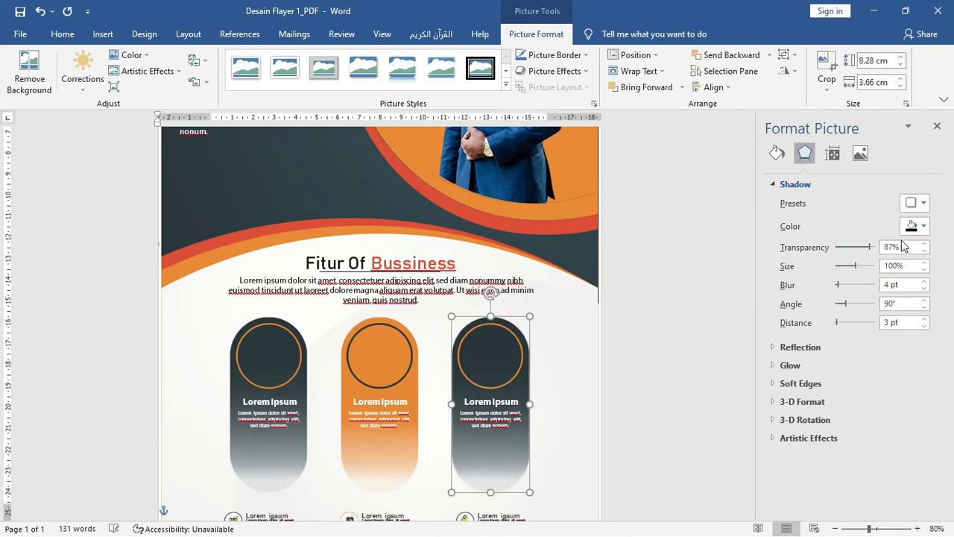
pyautogui.click(858, 248)
pyautogui.click(857, 249)
pyautogui.click(847, 248)
pyautogui.click(847, 248)
pyautogui.click(847, 248)
pyautogui.click(890, 247)
pyautogui.doubleClick(888, 246)
pyautogui.press('Return')
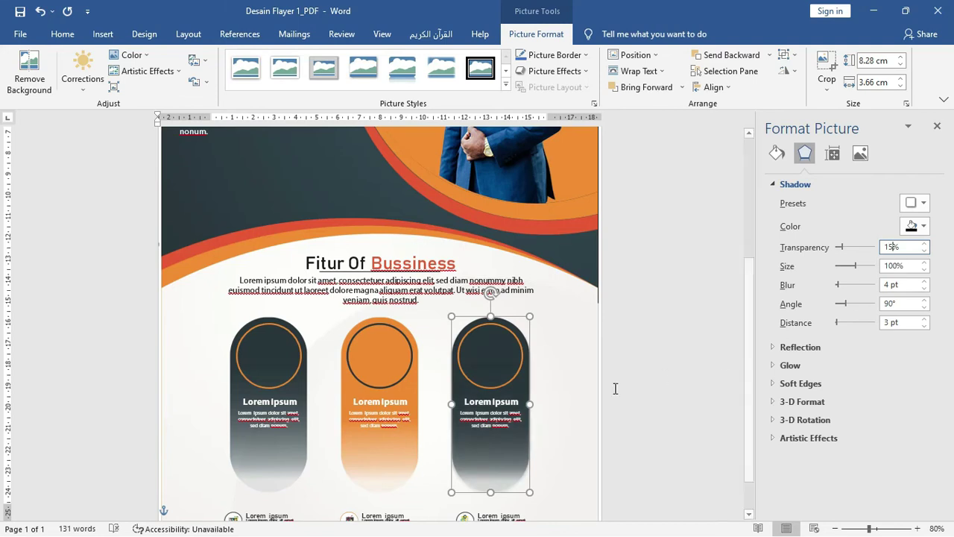
# Set the shadow blur to 50 pt, leaving the shadow colour and reflection unchanged.
pyautogui.doubleClick(886, 284)
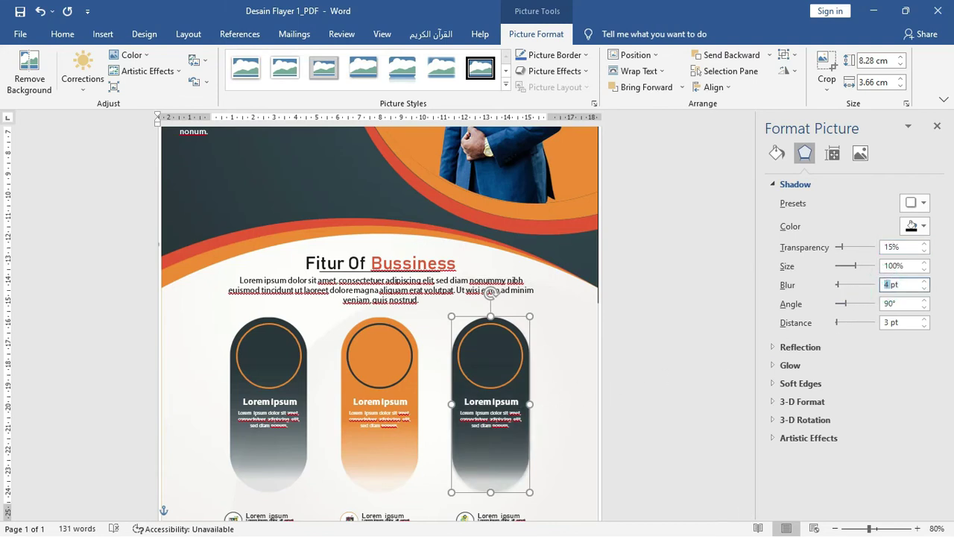
pyautogui.write('50')
pyautogui.press('Return')
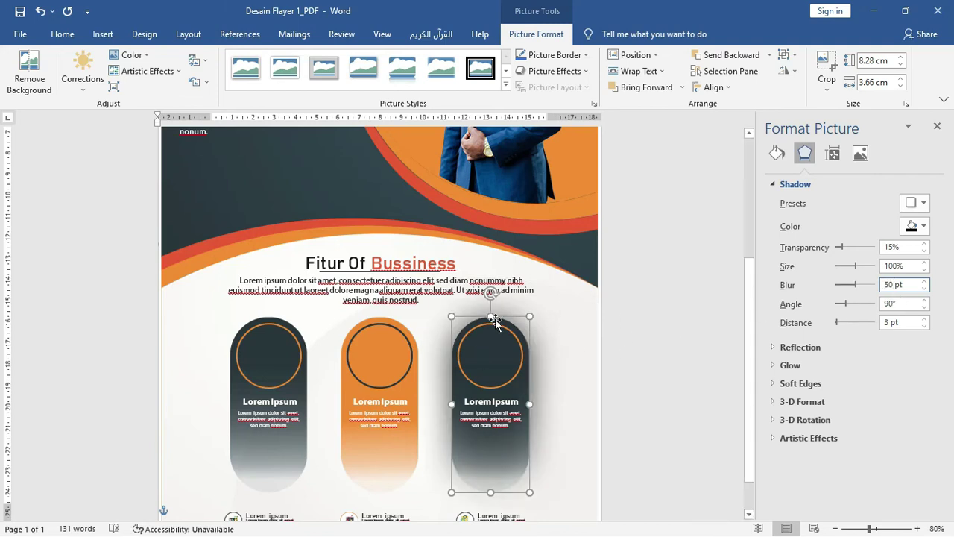
pyautogui.click(923, 227)
pyautogui.click(865, 218)
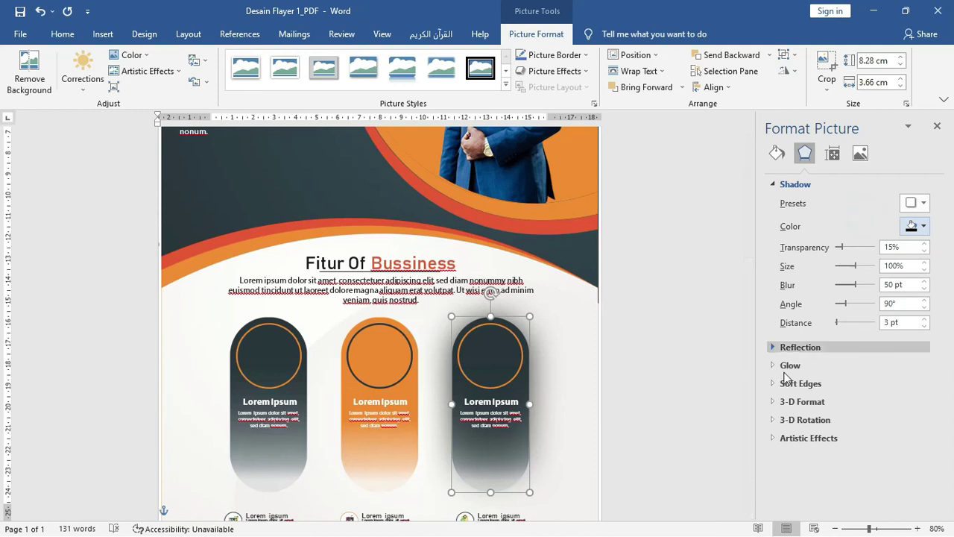
pyautogui.click(775, 348)
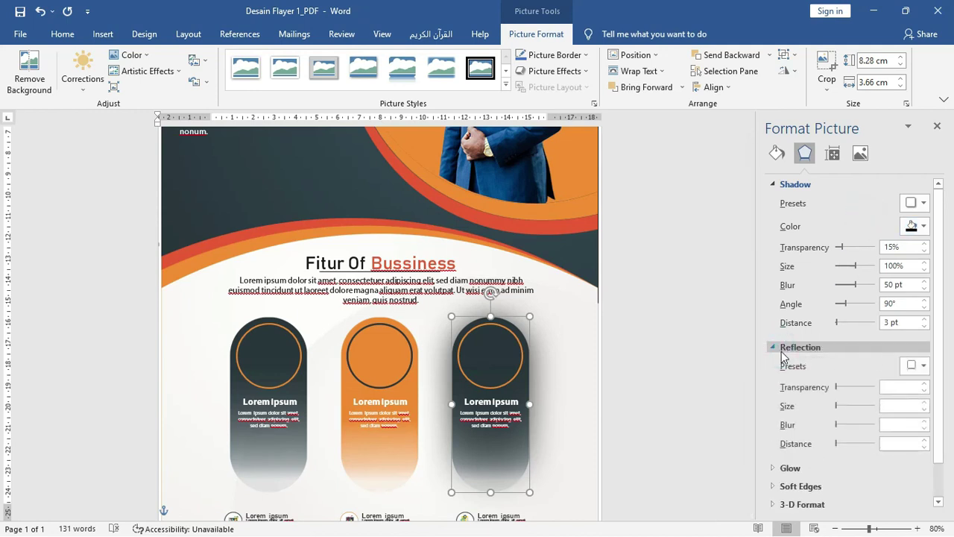
pyautogui.click(774, 348)
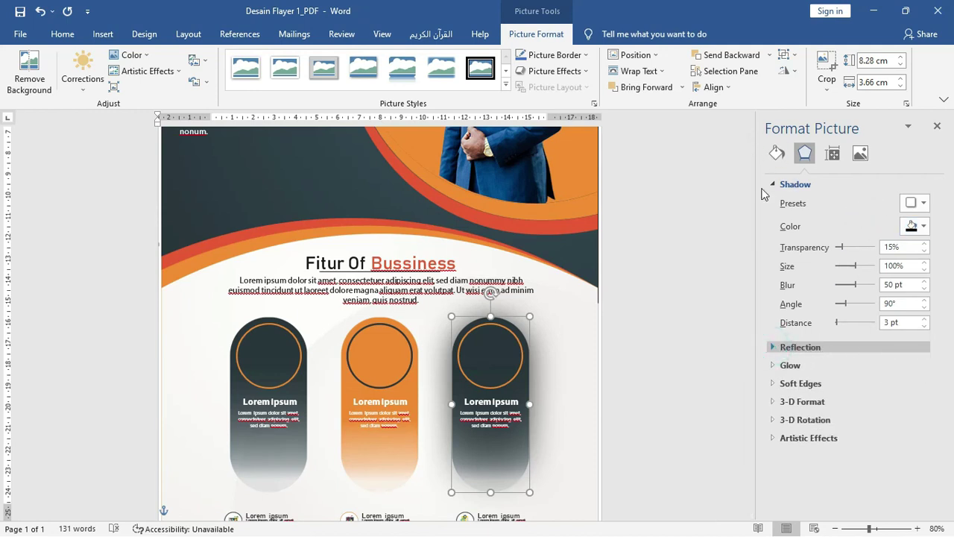
pyautogui.scroll(1, 632, 316)
pyautogui.scroll(1, 638, 326)
pyautogui.scroll(-1, 649, 323)
pyautogui.scroll(-1, 557, 340)
pyautogui.scroll(-1, 571, 332)
pyautogui.scroll(-1, 574, 333)
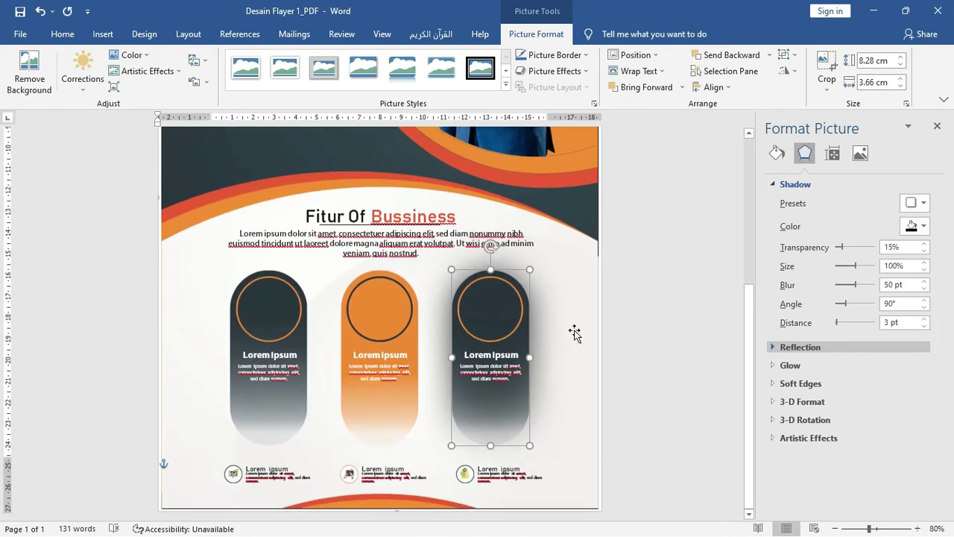
pyautogui.scroll(1, 575, 333)
pyautogui.scroll(5, 673, 185)
# Select the flyer's full-page dark background picture at the top and show Picture Format.
pyautogui.scroll(-5, 674, 182)
pyautogui.click(675, 182)
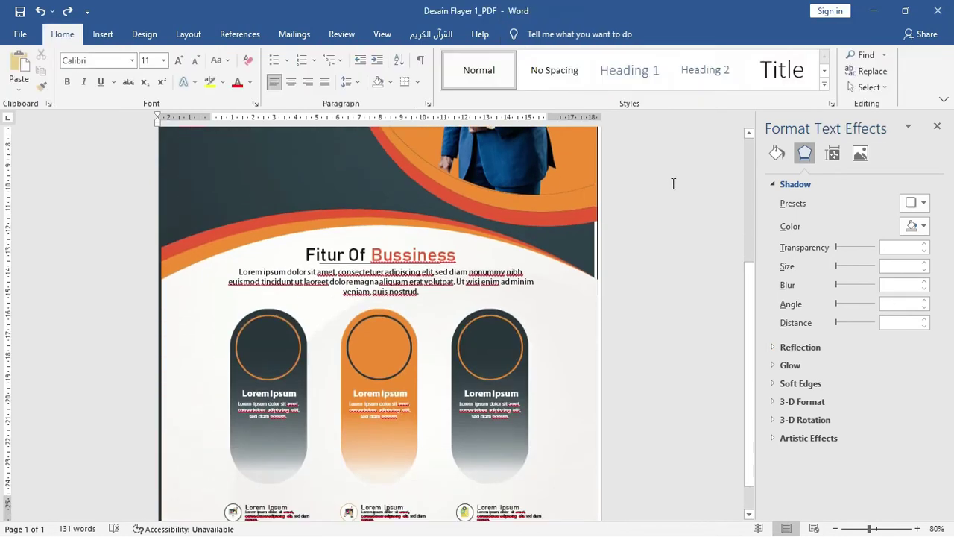
pyautogui.scroll(2, 675, 183)
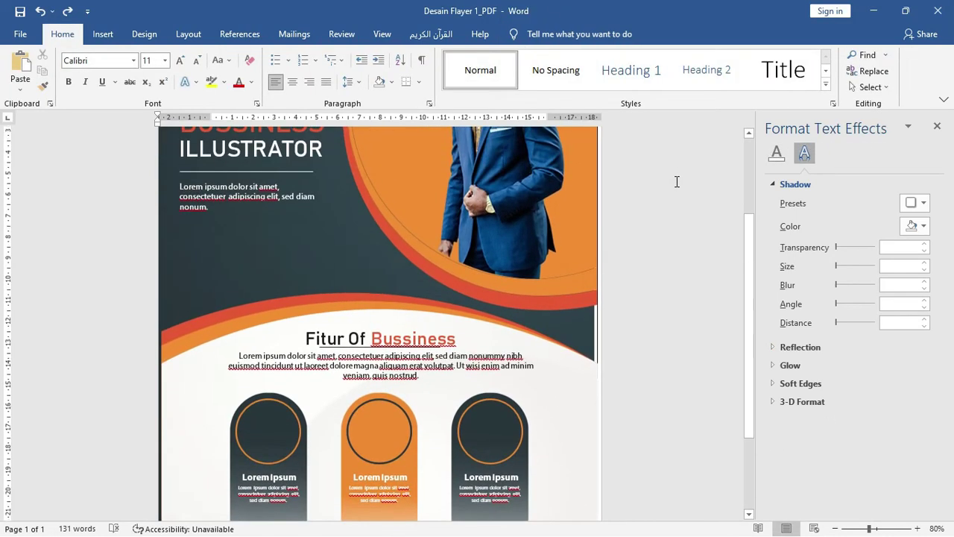
pyautogui.scroll(1, 677, 181)
pyautogui.scroll(1, 677, 182)
pyautogui.scroll(1, 677, 182)
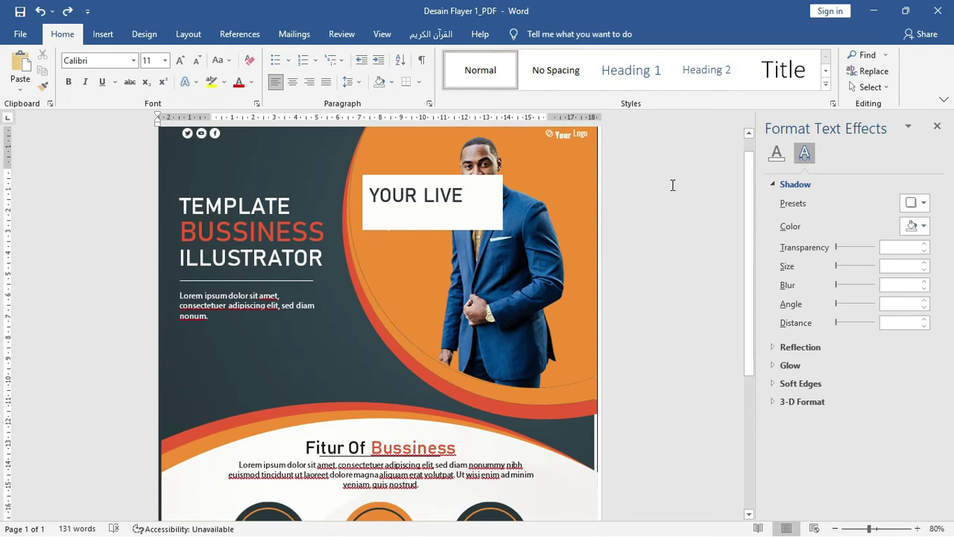
pyautogui.scroll(1, 628, 256)
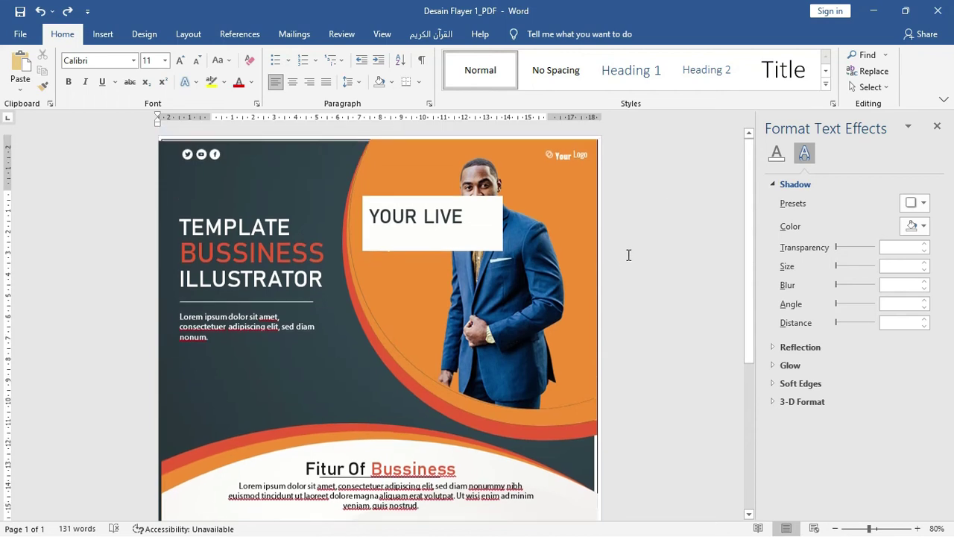
pyautogui.click(305, 179)
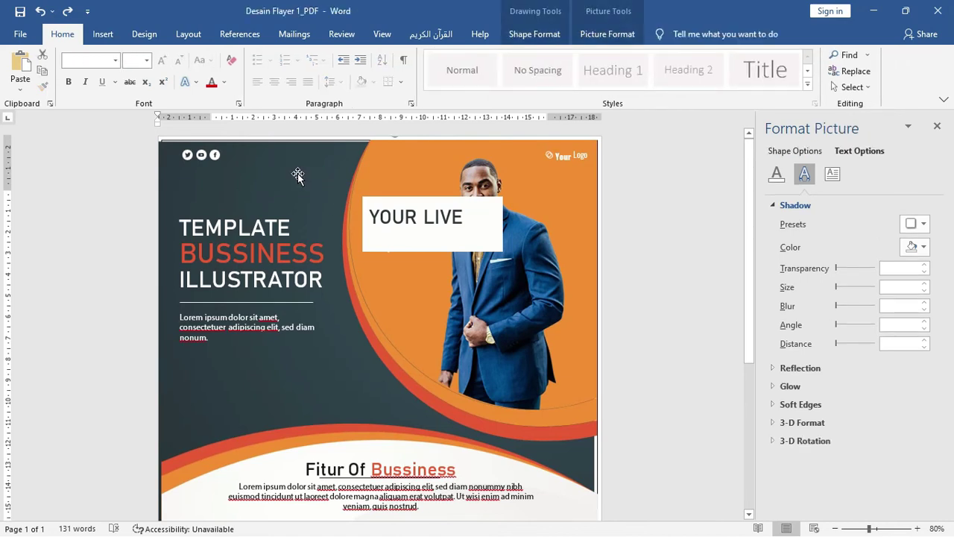
pyautogui.click(297, 173)
pyautogui.moveTo(284, 173); pyautogui.dragTo(293, 177)
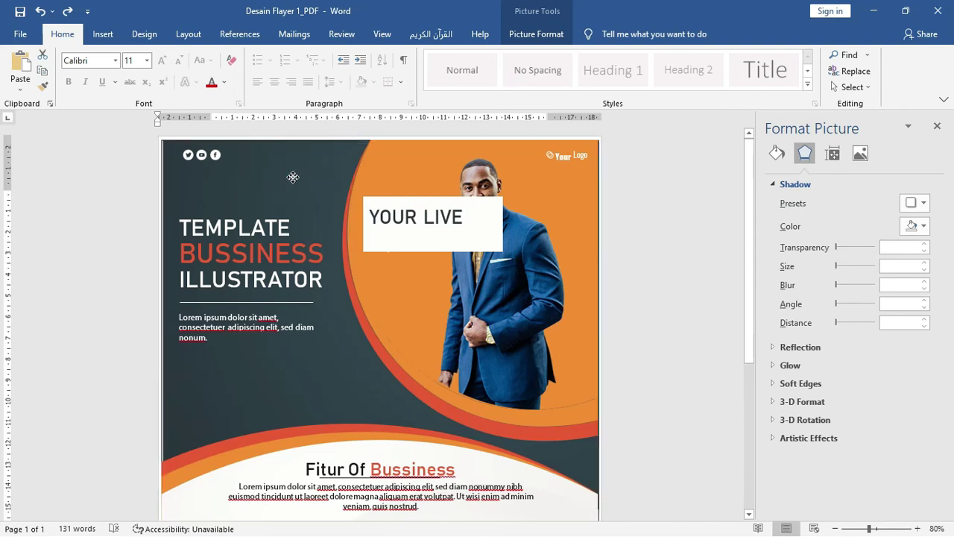
pyautogui.click(537, 35)
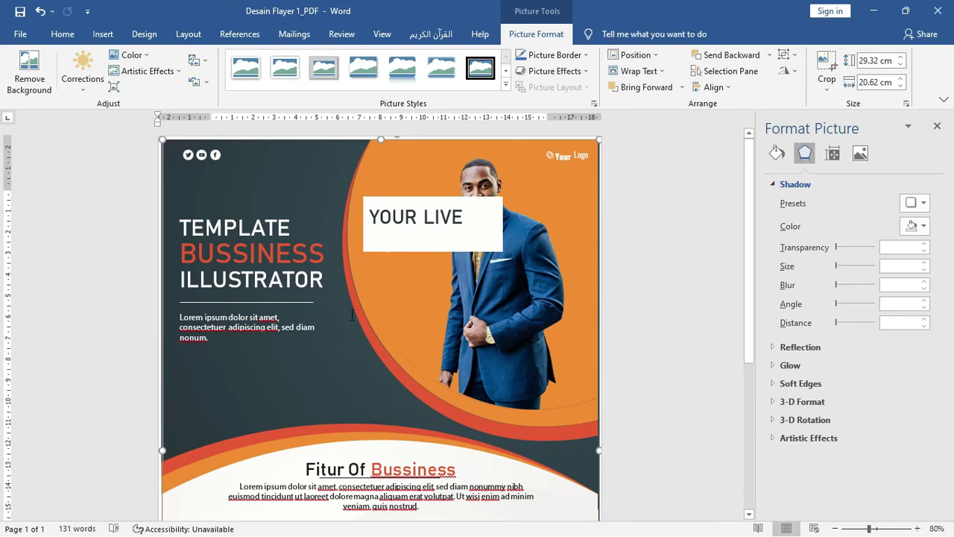
# Select the orange wave shape, undoing an accidental nudge, and show Shape Format.
pyautogui.click(327, 427)
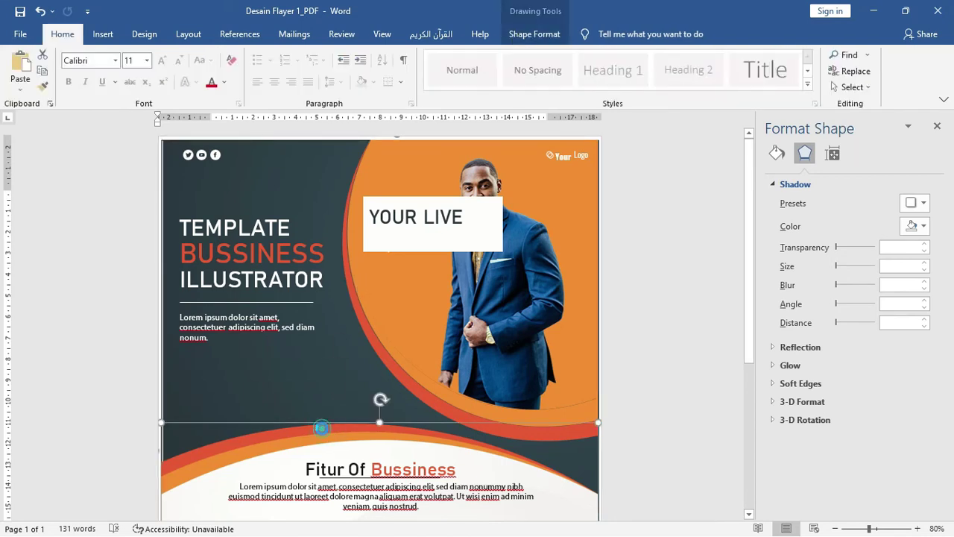
pyautogui.scroll(-2, 358, 401)
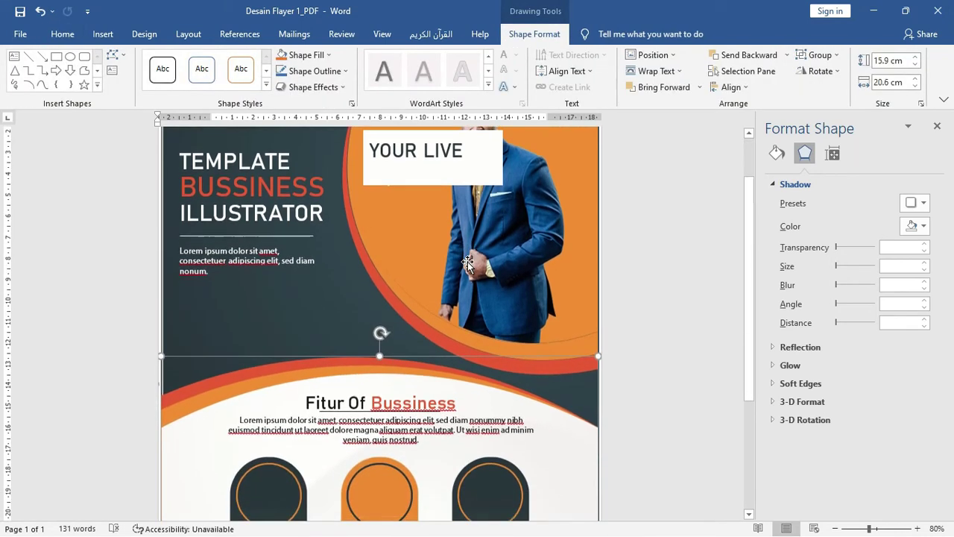
pyautogui.scroll(-2, 467, 261)
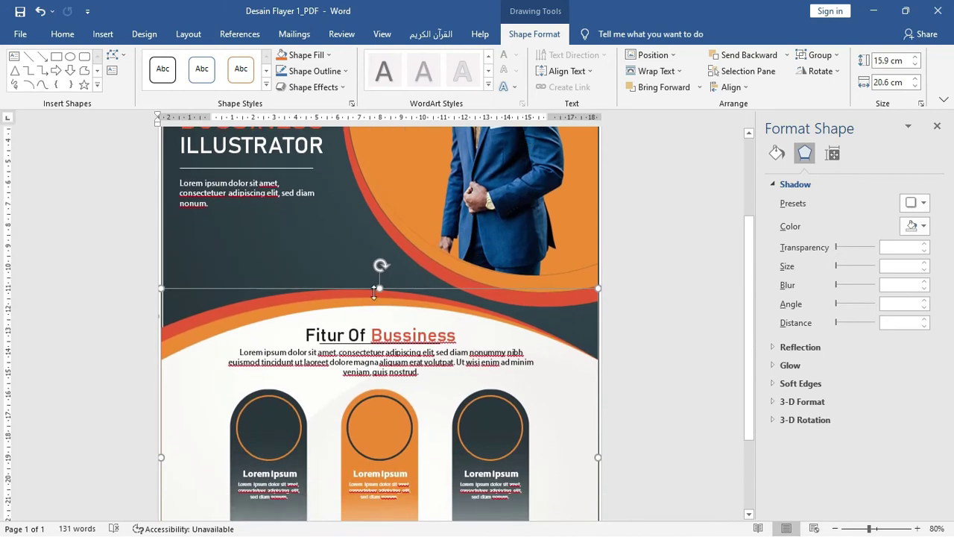
pyautogui.moveTo(331, 295); pyautogui.dragTo(344, 299)
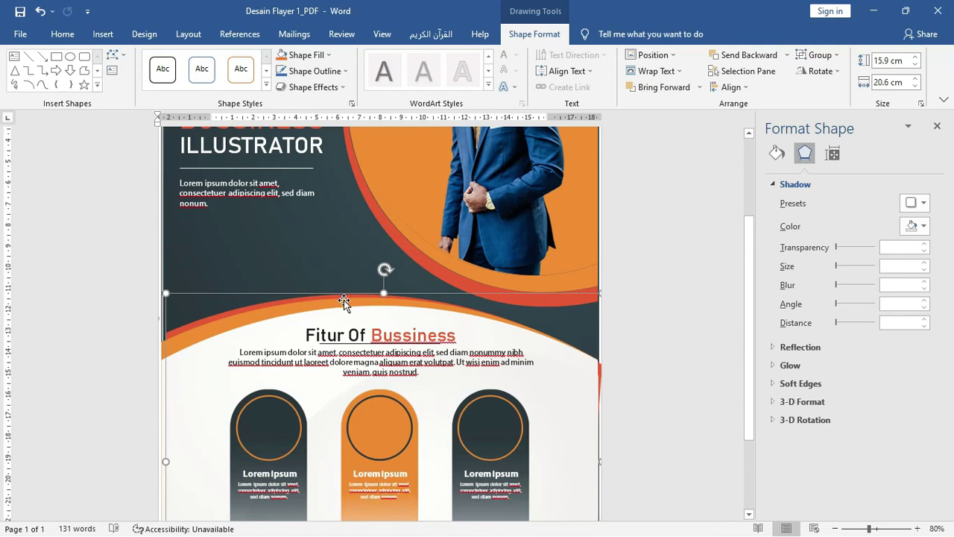
pyautogui.hotkey('ctrl', 'z')
pyautogui.click(313, 306)
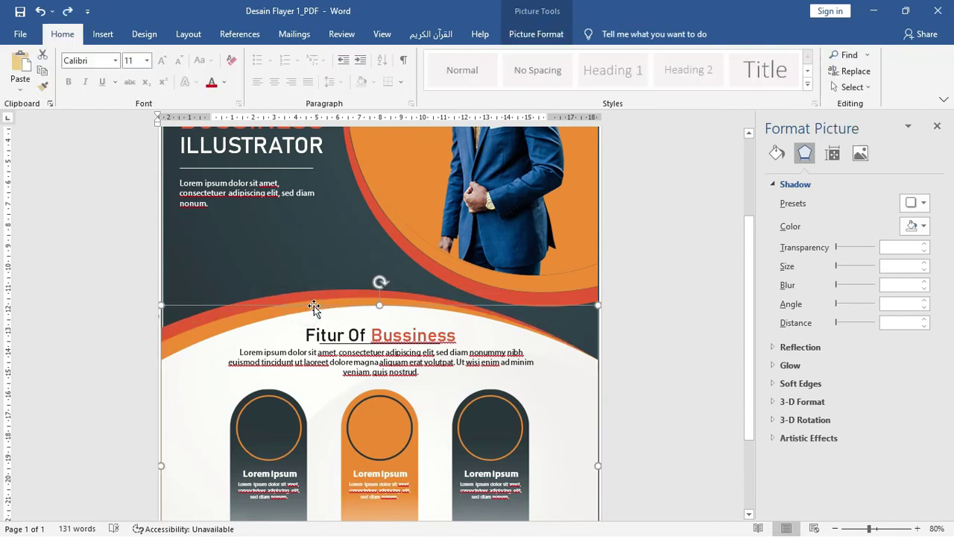
pyautogui.moveTo(314, 306); pyautogui.dragTo(306, 307)
pyautogui.click(321, 295)
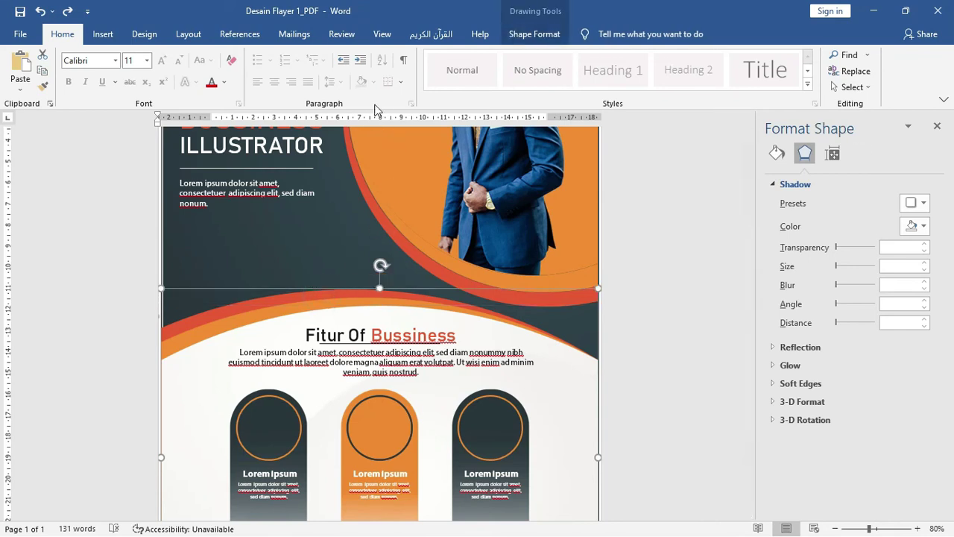
pyautogui.click(536, 37)
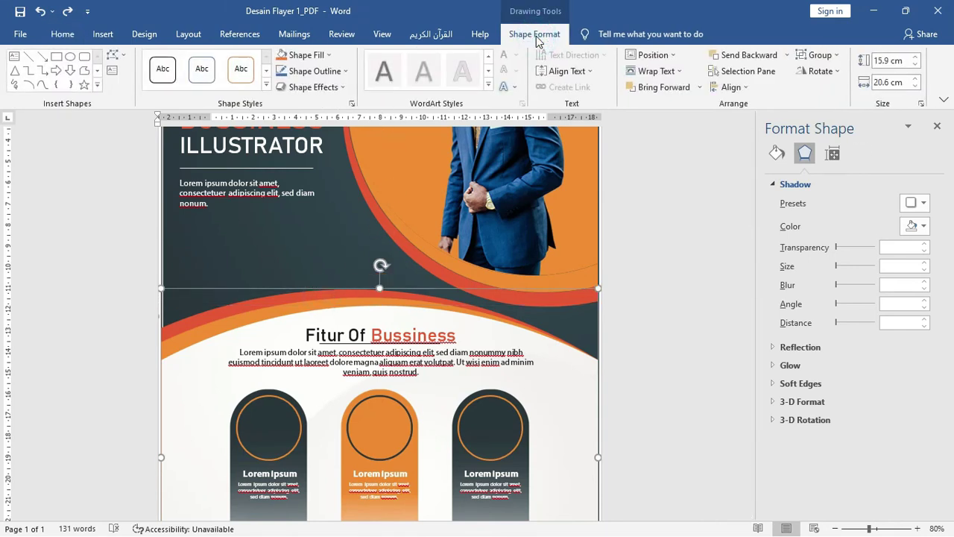
# Fill the wave band with a solid green colour.
pyautogui.click(306, 55)
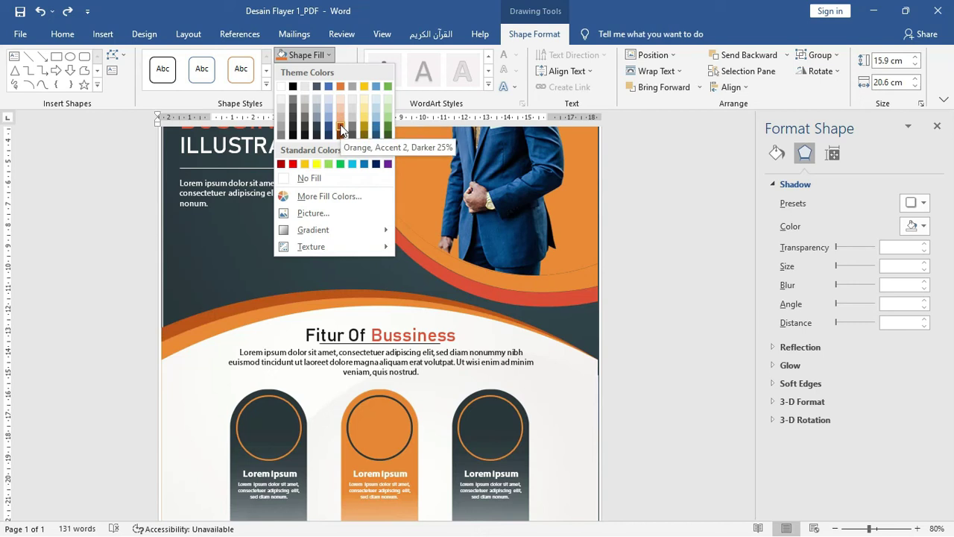
pyautogui.moveTo(378, 226)
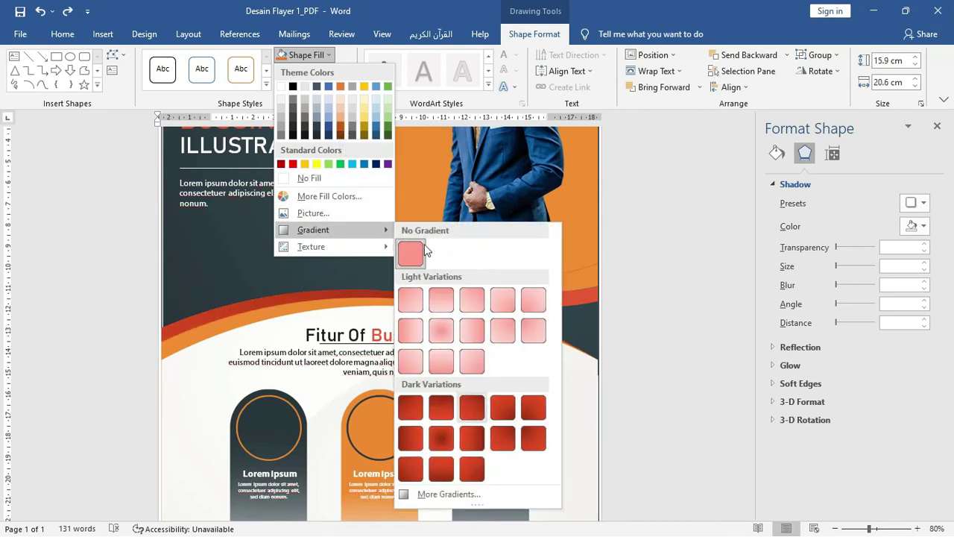
pyautogui.click(387, 128)
# Switch the wave to a gradient fill, remove one stop, and make the 0% stop orange.
pyautogui.click(328, 55)
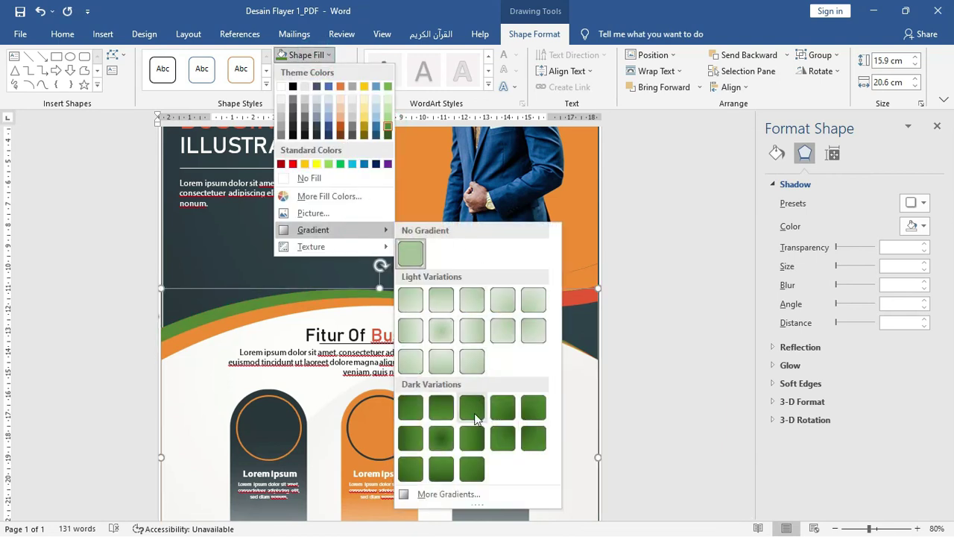
pyautogui.click(463, 494)
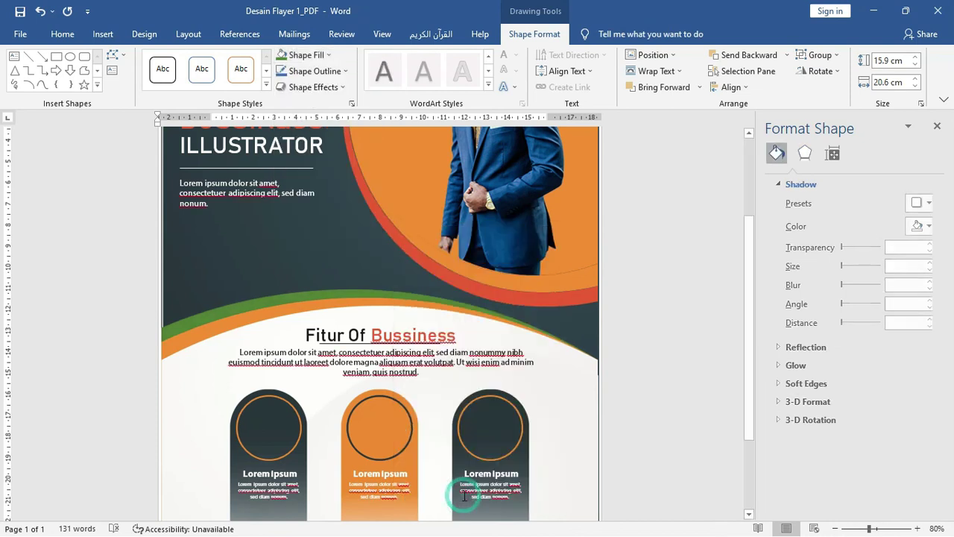
pyautogui.click(824, 236)
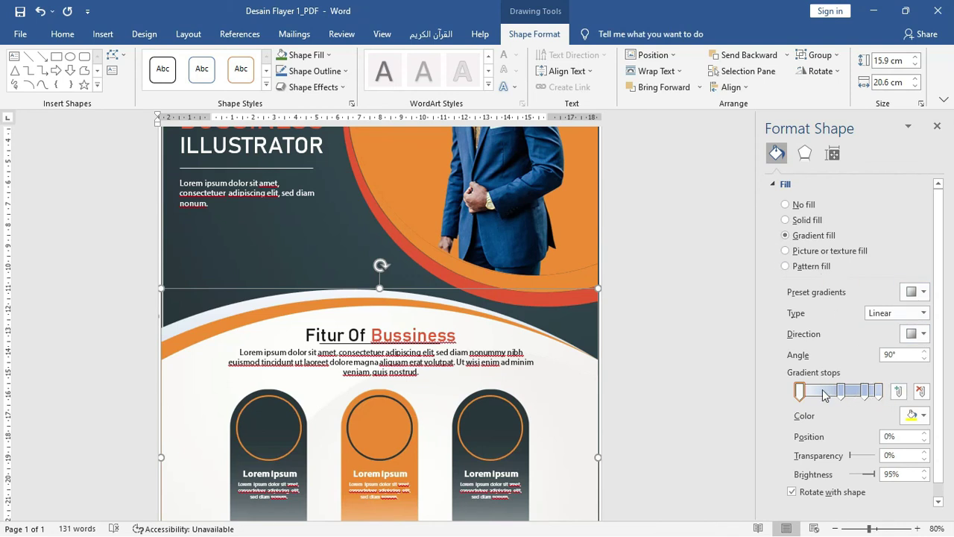
pyautogui.click(921, 392)
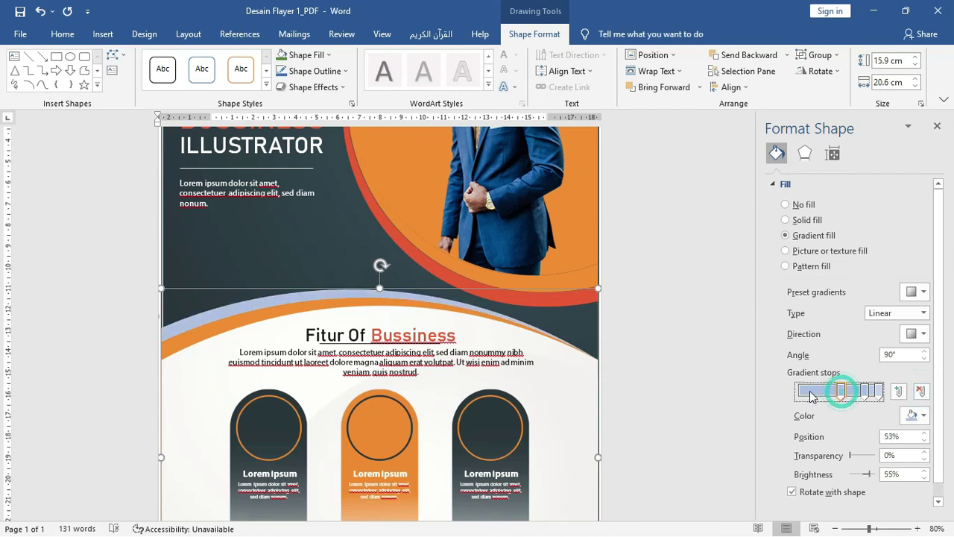
pyautogui.moveTo(843, 395); pyautogui.dragTo(799, 392)
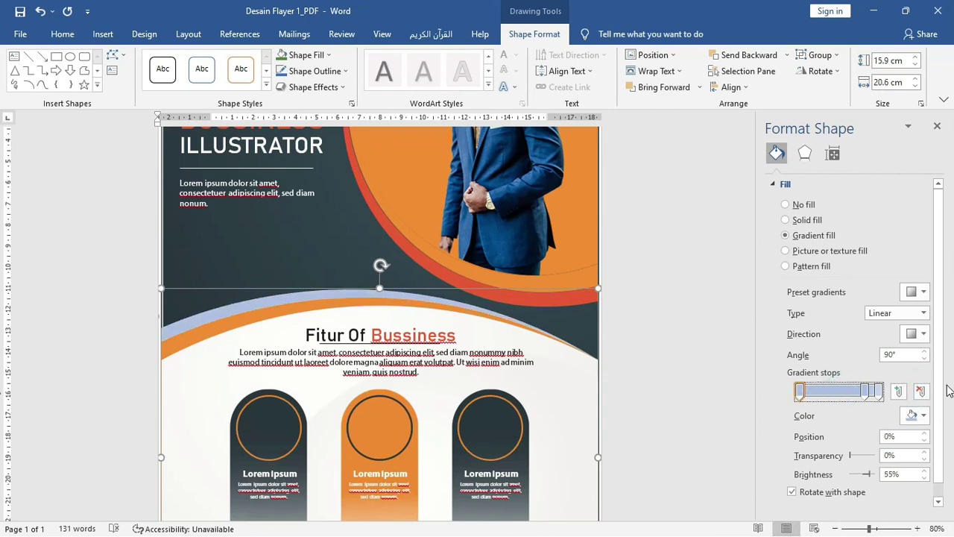
pyautogui.scroll(-1, 945, 384)
pyautogui.click(915, 400)
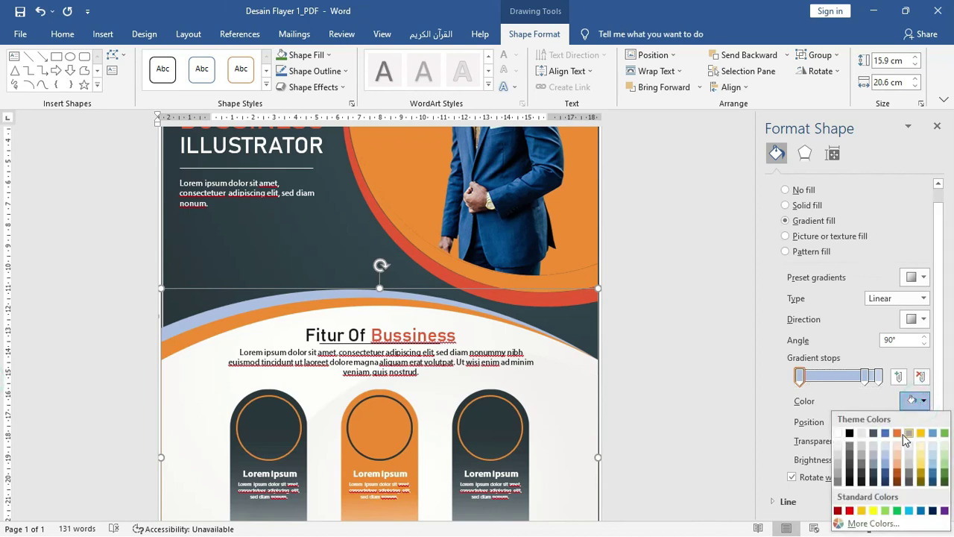
pyautogui.click(897, 433)
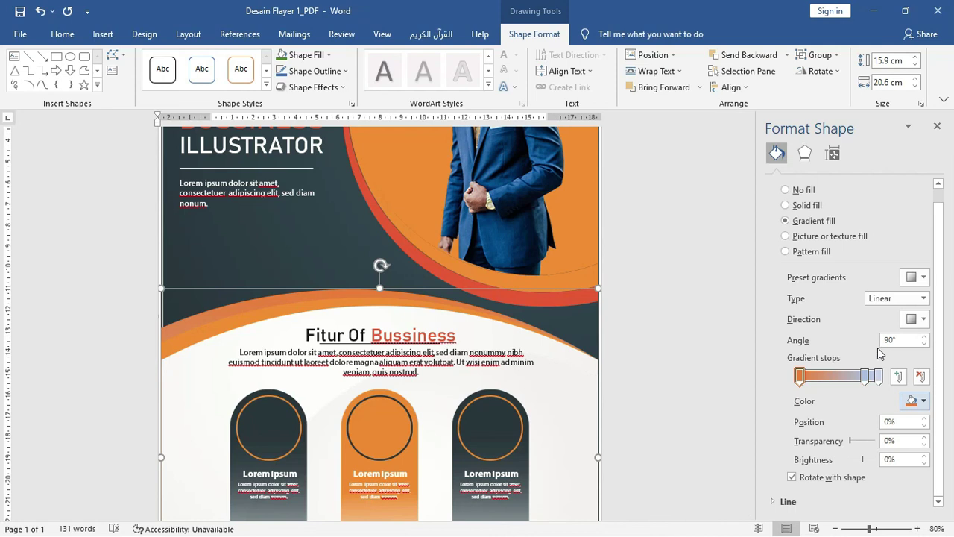
pyautogui.scroll(1, 899, 355)
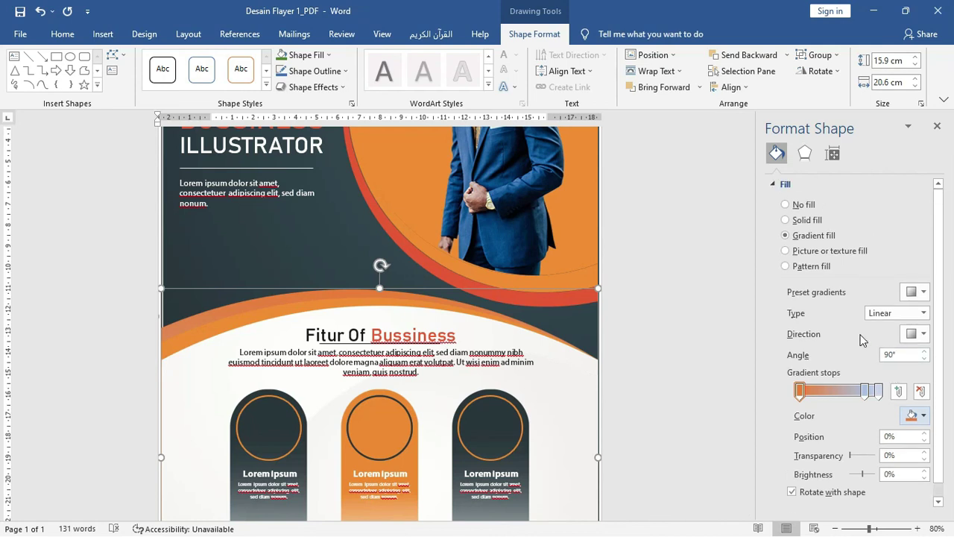
pyautogui.scroll(1, 630, 292)
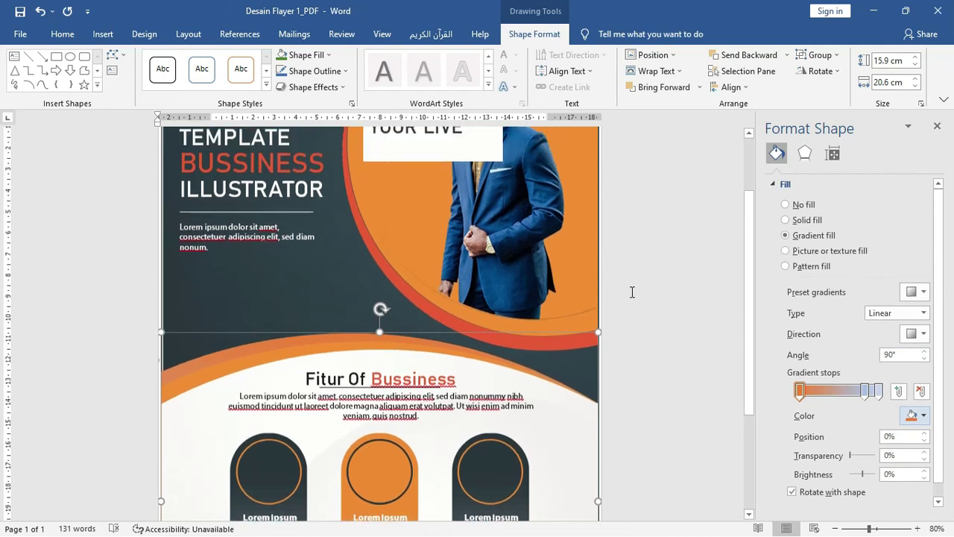
pyautogui.scroll(2, 630, 291)
pyautogui.scroll(1, 632, 292)
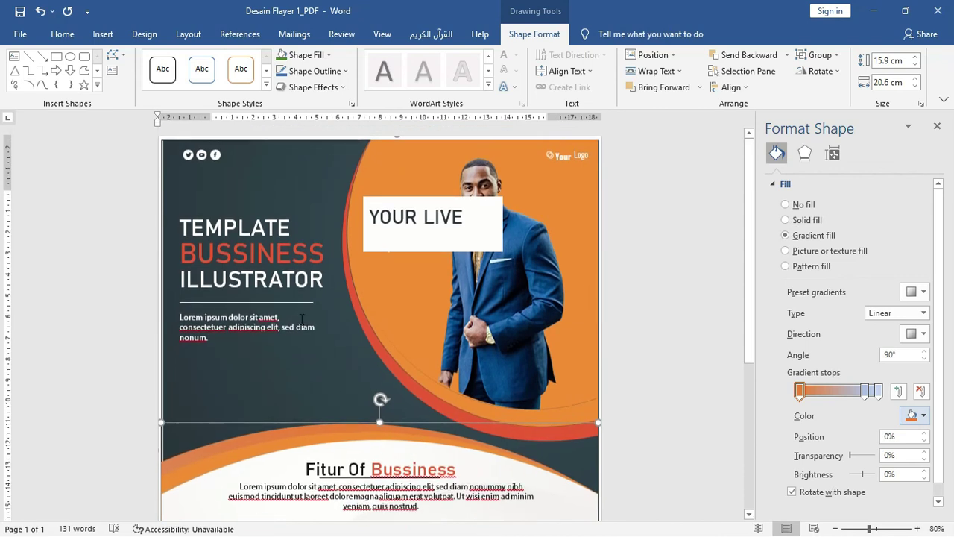
# Delete the dark teal background picture, leaving a white backdrop behind the headline.
pyautogui.click(191, 370)
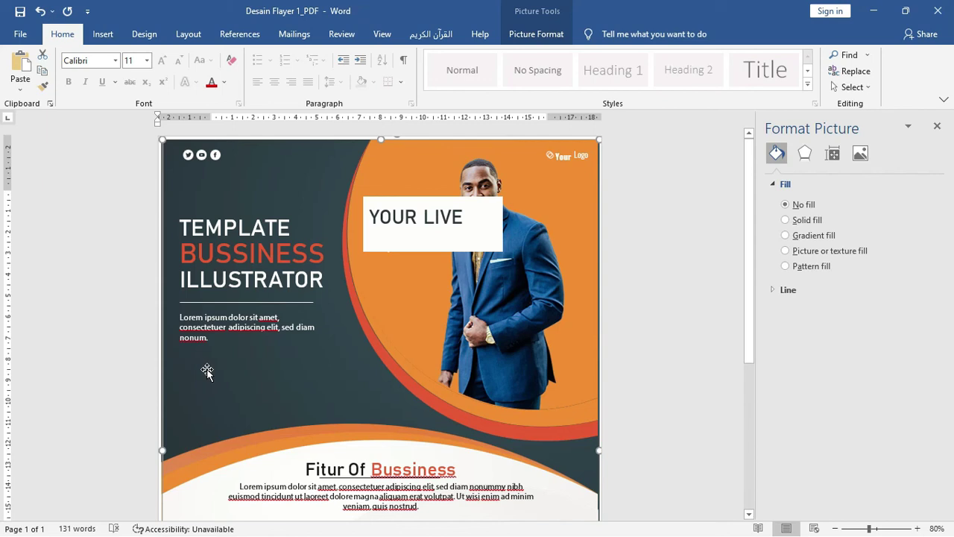
pyautogui.click(536, 34)
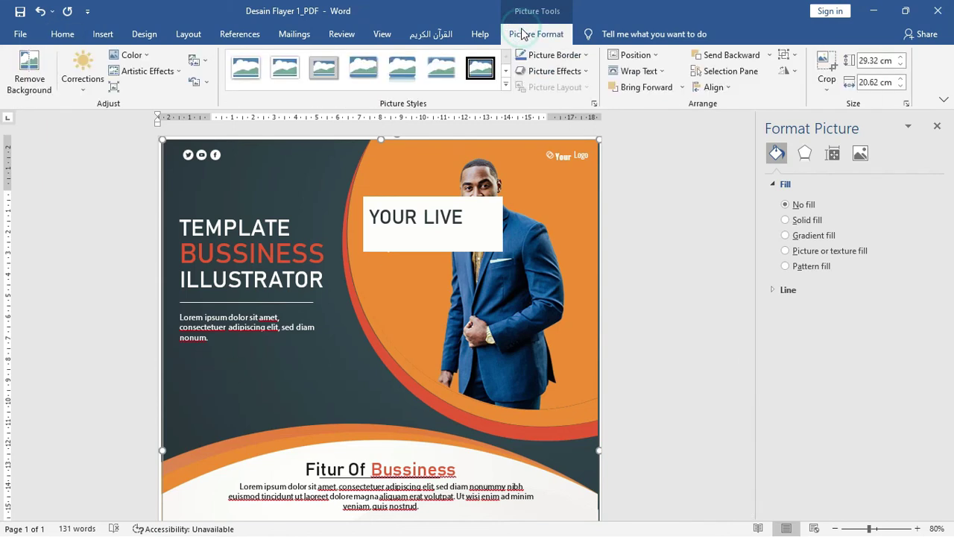
pyautogui.click(277, 378)
pyautogui.click(278, 378)
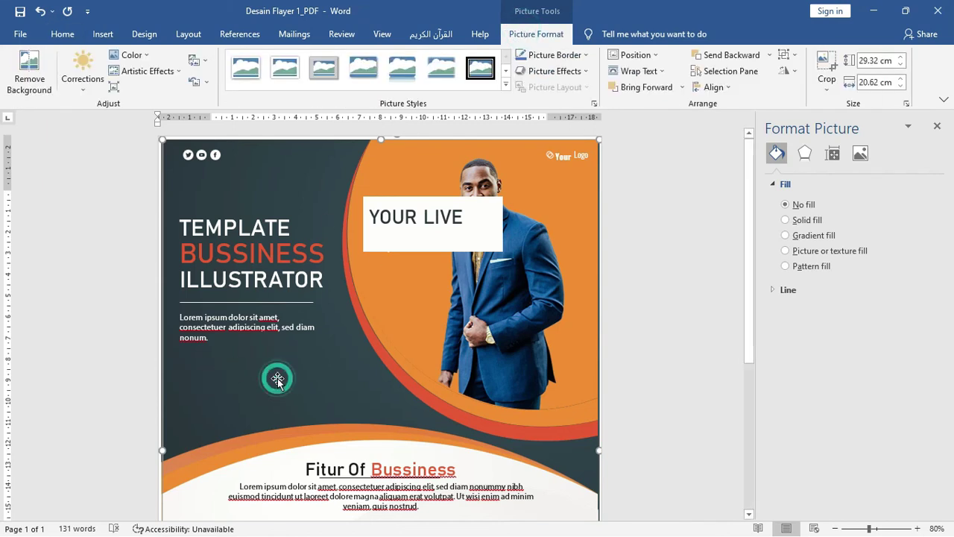
pyautogui.press('Delete')
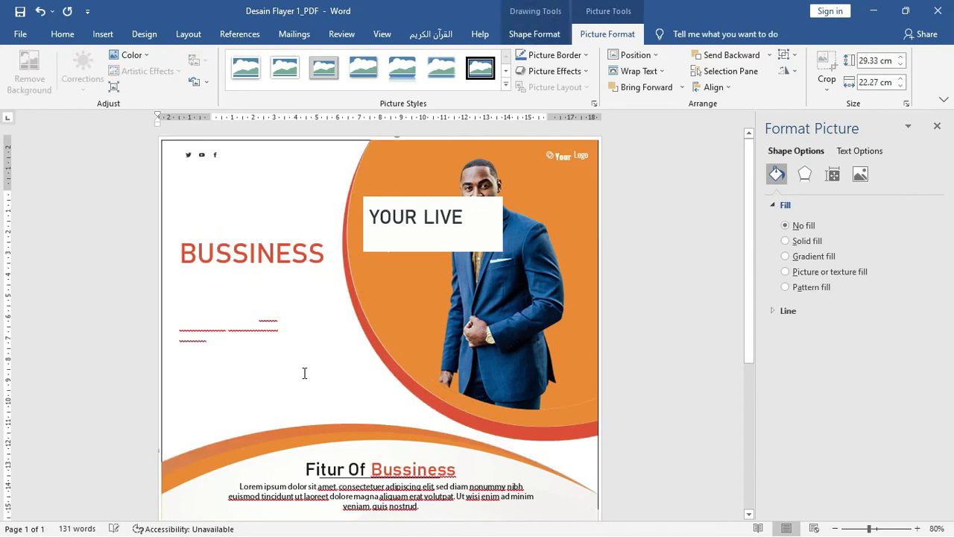
pyautogui.keyDown('ctrl'); pyautogui.scroll(-2, 295, 266); pyautogui.keyUp('ctrl')
pyautogui.keyDown('ctrl'); pyautogui.scroll(-4, 236, 243); pyautogui.keyUp('ctrl')
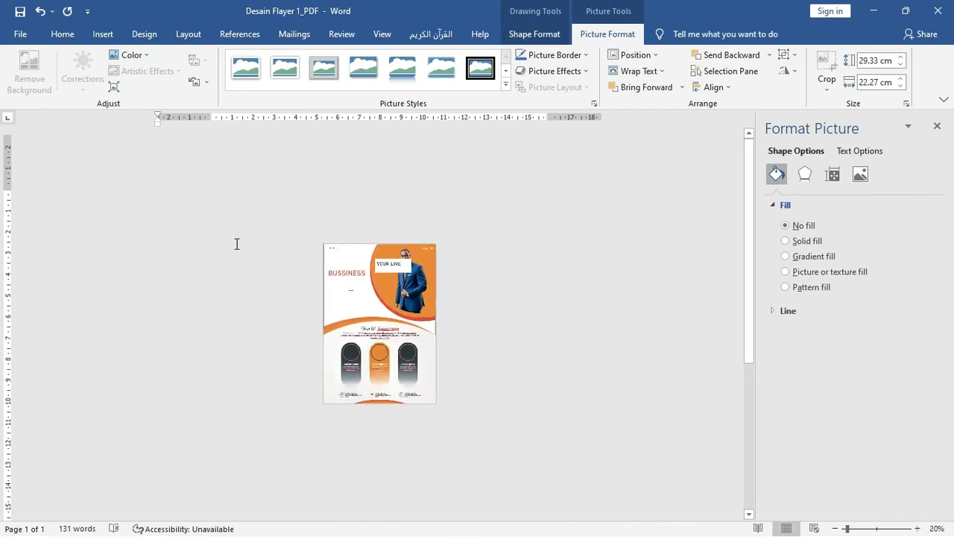
pyautogui.keyDown('ctrl'); pyautogui.scroll(2, 262, 243); pyautogui.keyUp('ctrl')
# Draw a 29.62 × 20.85 cm rectangle over the whole page and send it behind text.
pyautogui.click(103, 34)
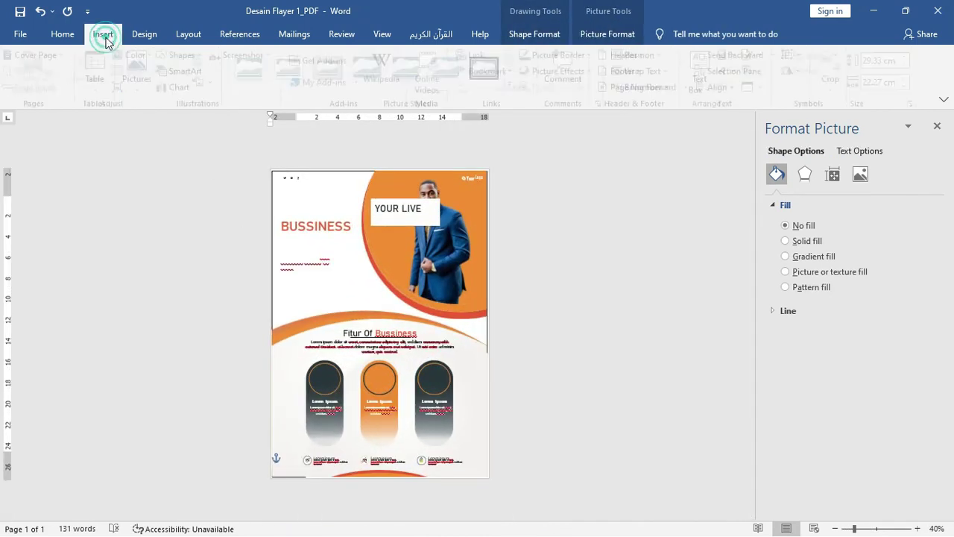
pyautogui.click(187, 55)
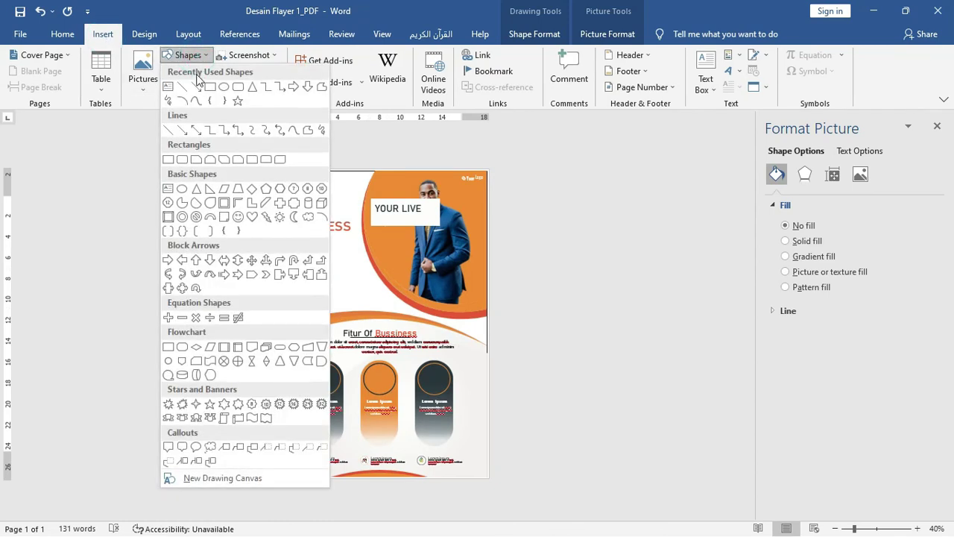
pyautogui.click(203, 85)
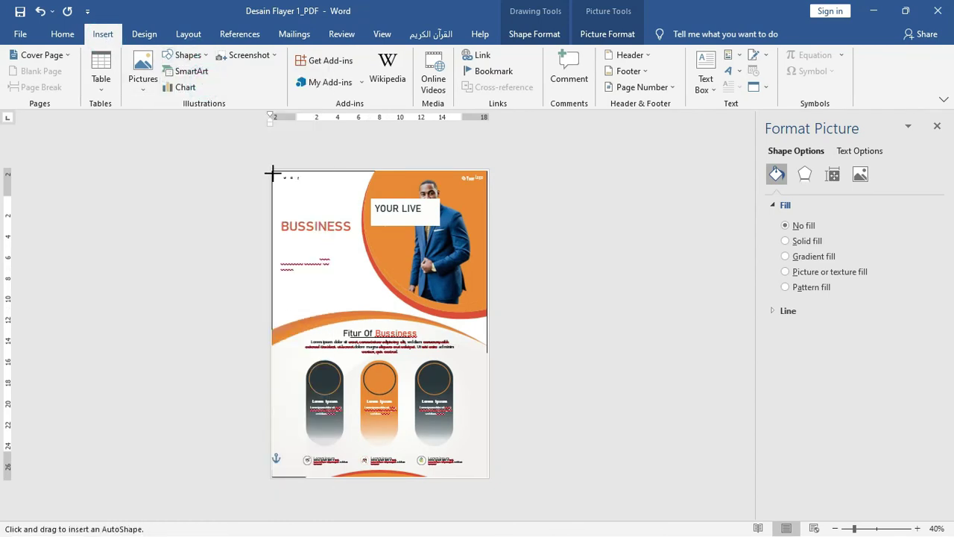
pyautogui.moveTo(273, 170); pyautogui.dragTo(489, 479)
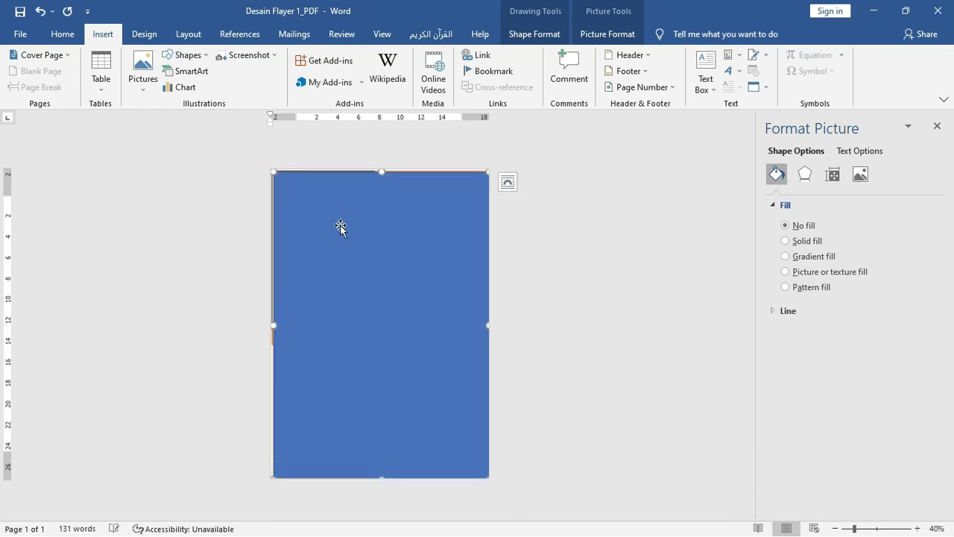
pyautogui.scroll(5, 243, 173)
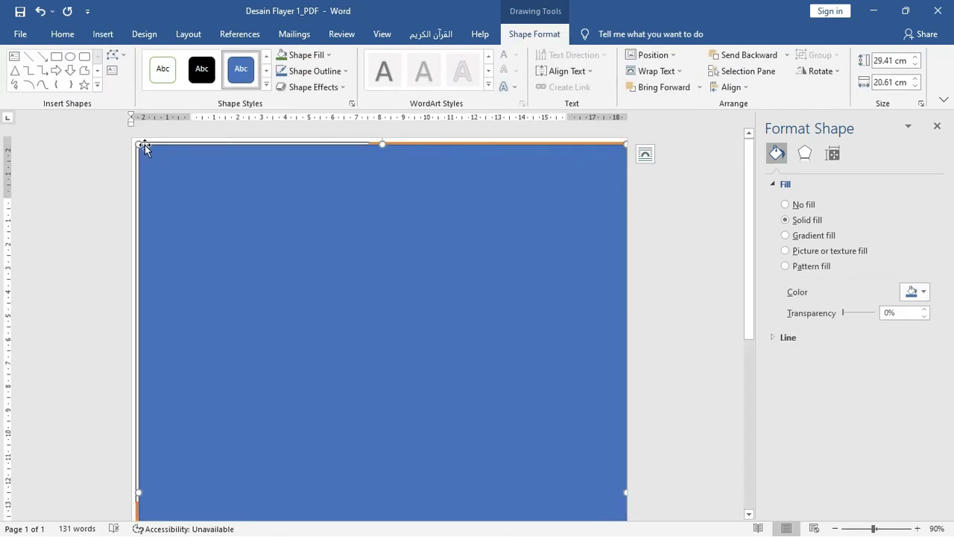
pyautogui.rightClick(273, 186)
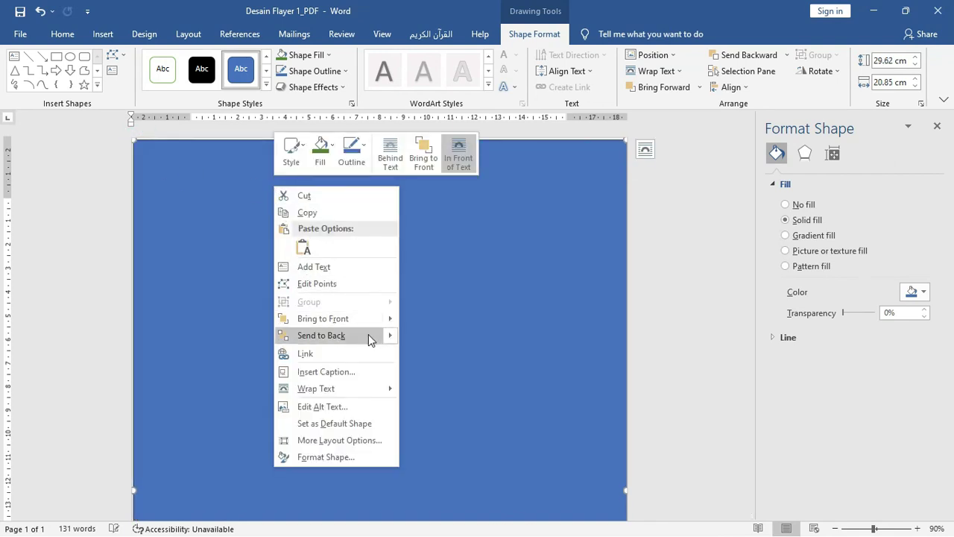
pyautogui.click(368, 336)
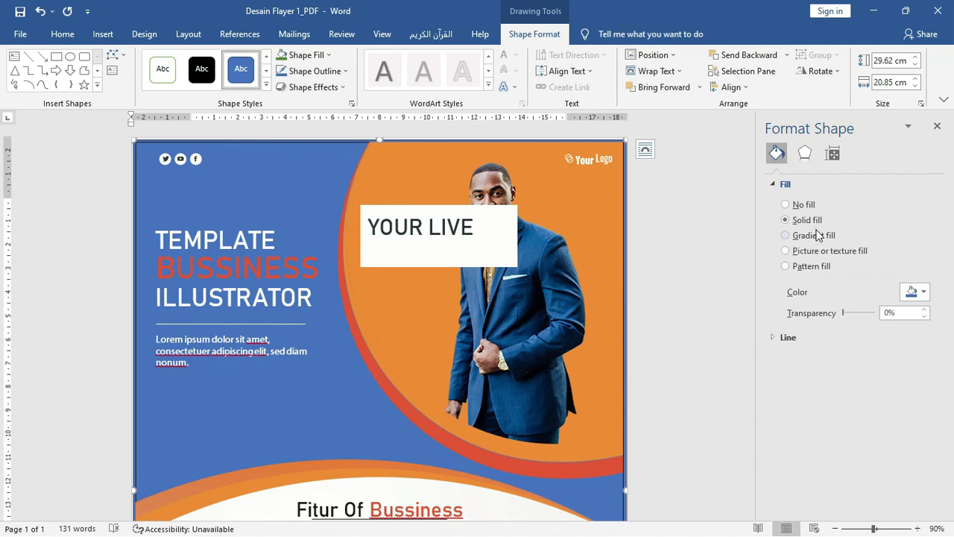
# Give the rectangle a gradient fill whose first stop is dark blue-gray.
pyautogui.click(818, 236)
pyautogui.click(921, 293)
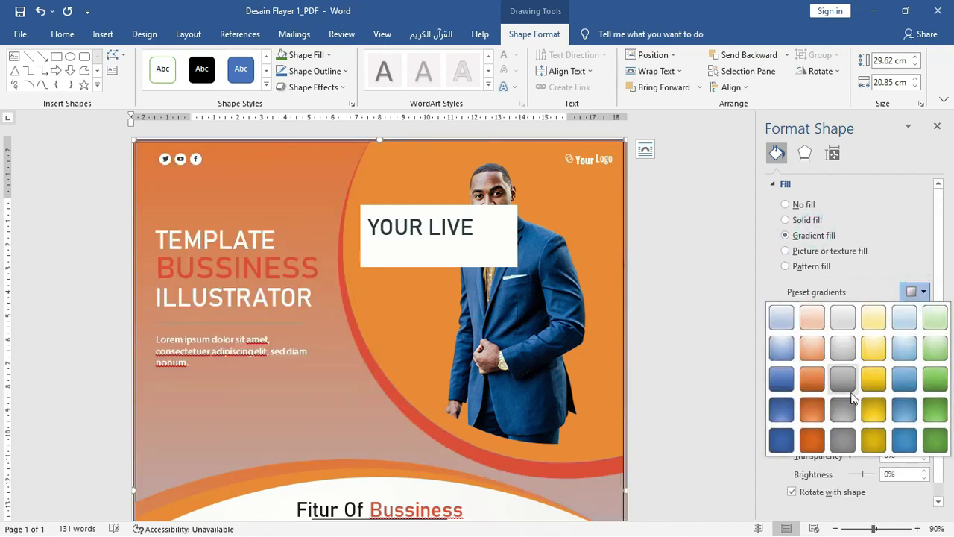
pyautogui.click(927, 240)
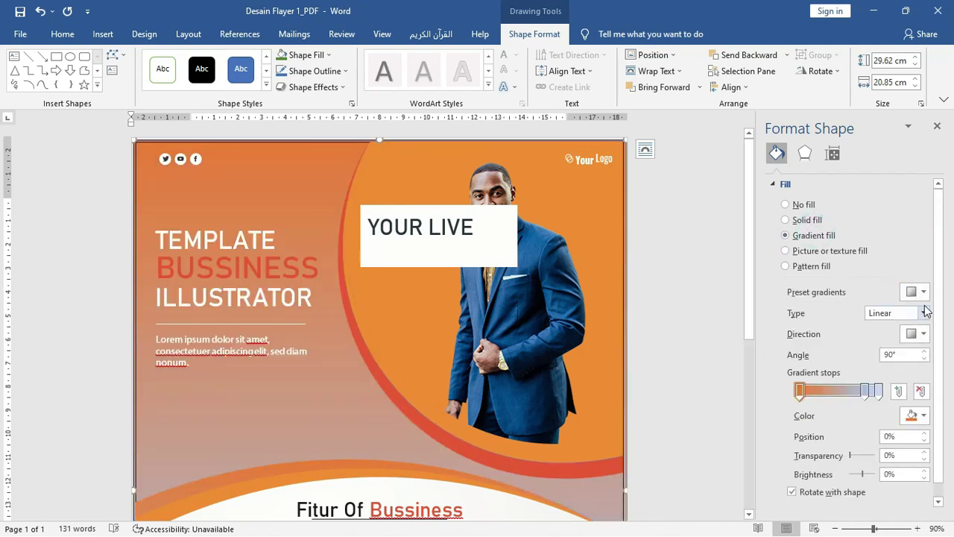
pyautogui.click(923, 417)
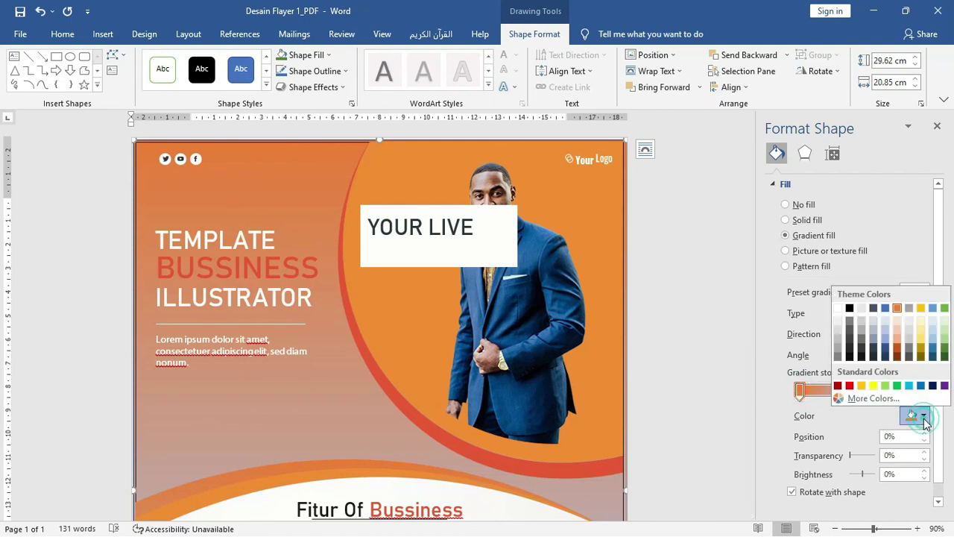
pyautogui.click(874, 356)
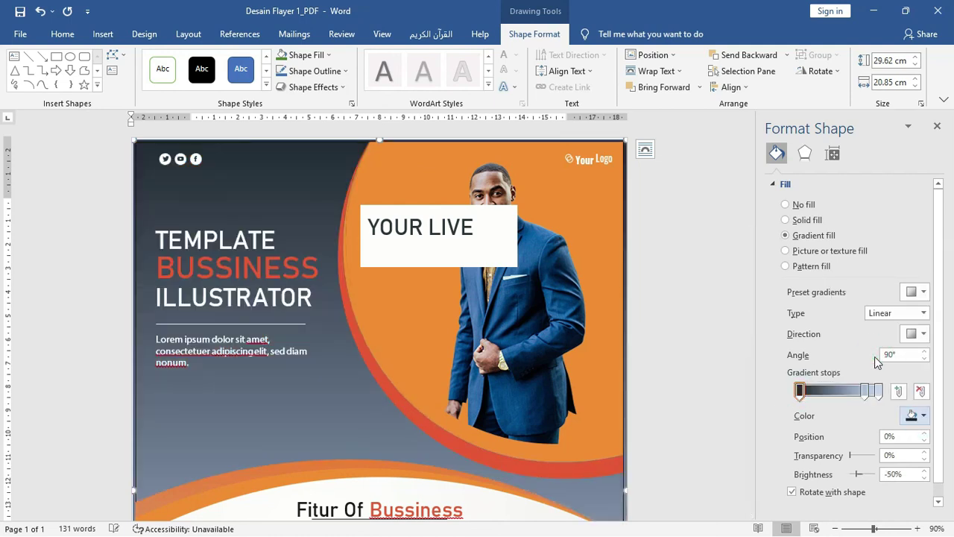
# Remove the extra gradient stop and make the 100% end stop green.
pyautogui.click(879, 388)
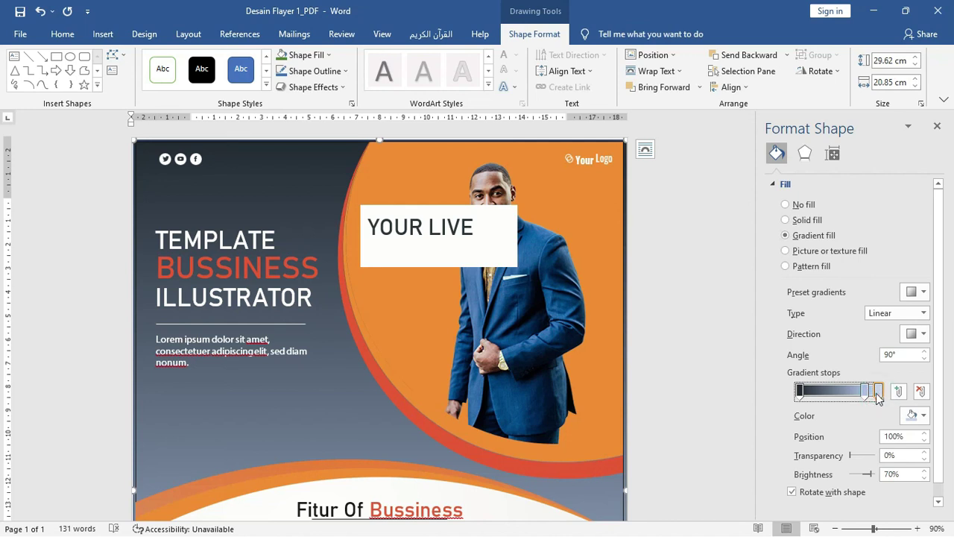
pyautogui.click(921, 391)
pyautogui.moveTo(864, 391); pyautogui.dragTo(880, 391)
pyautogui.click(922, 415)
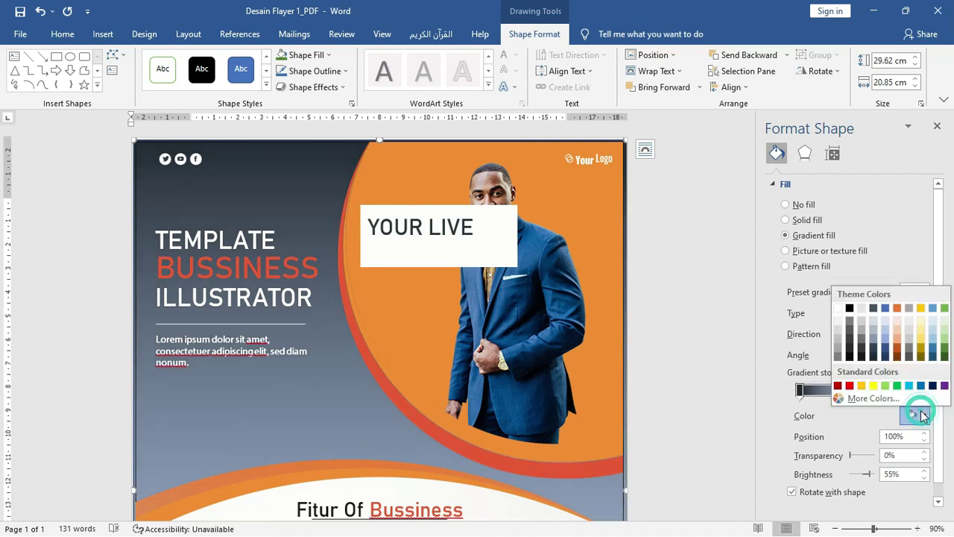
pyautogui.click(944, 309)
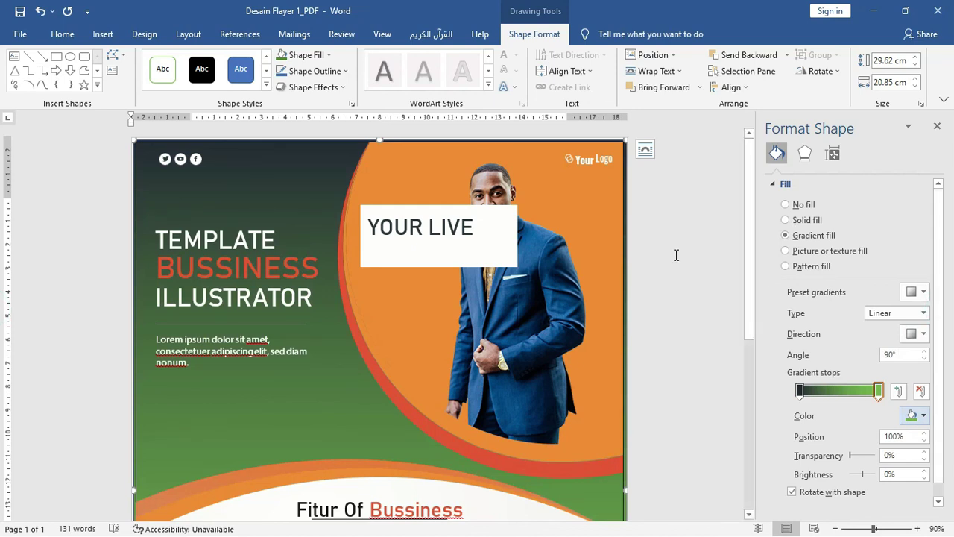
pyautogui.scroll(-2, 676, 255)
pyautogui.scroll(-2, 677, 257)
pyautogui.scroll(-3, 679, 261)
pyautogui.scroll(-2, 680, 269)
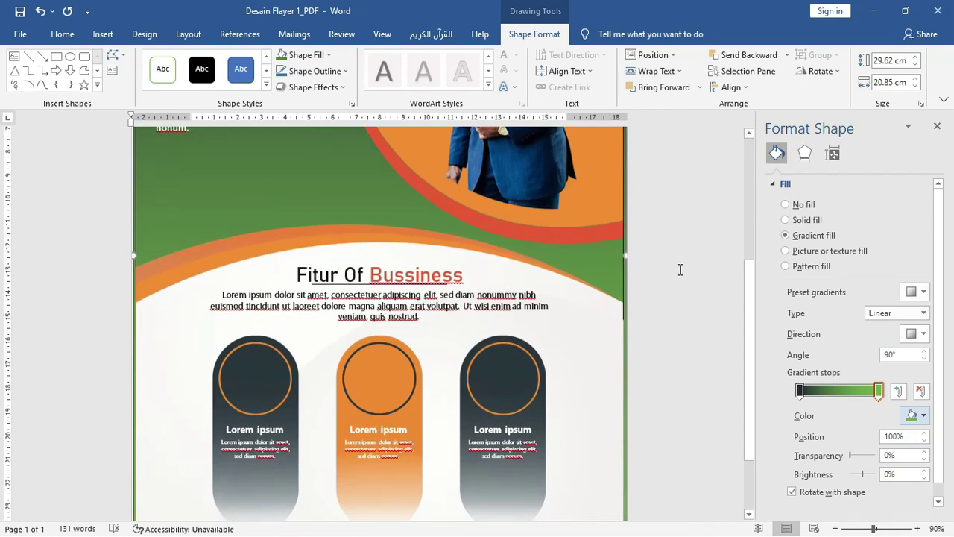
pyautogui.scroll(2, 693, 275)
pyautogui.scroll(2, 694, 275)
pyautogui.scroll(2, 696, 275)
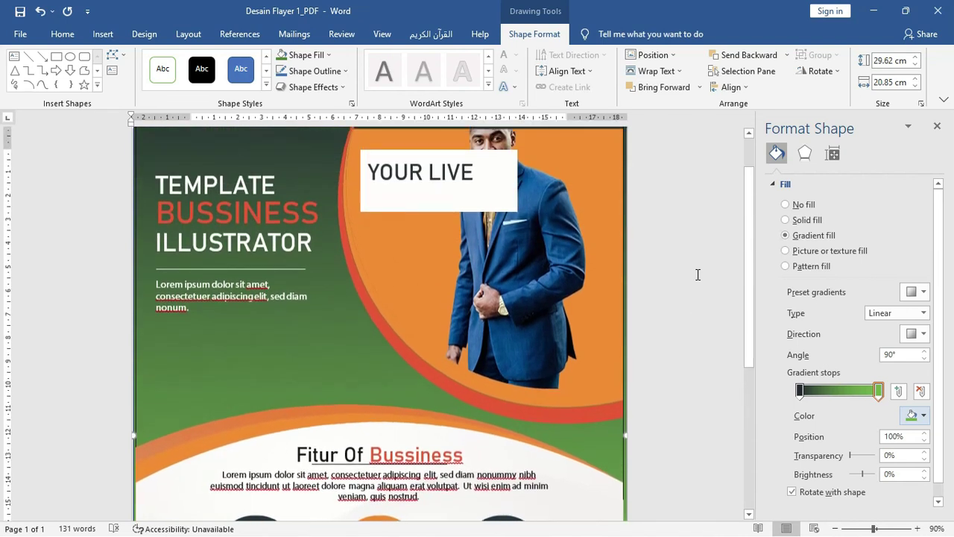
pyautogui.scroll(2, 697, 275)
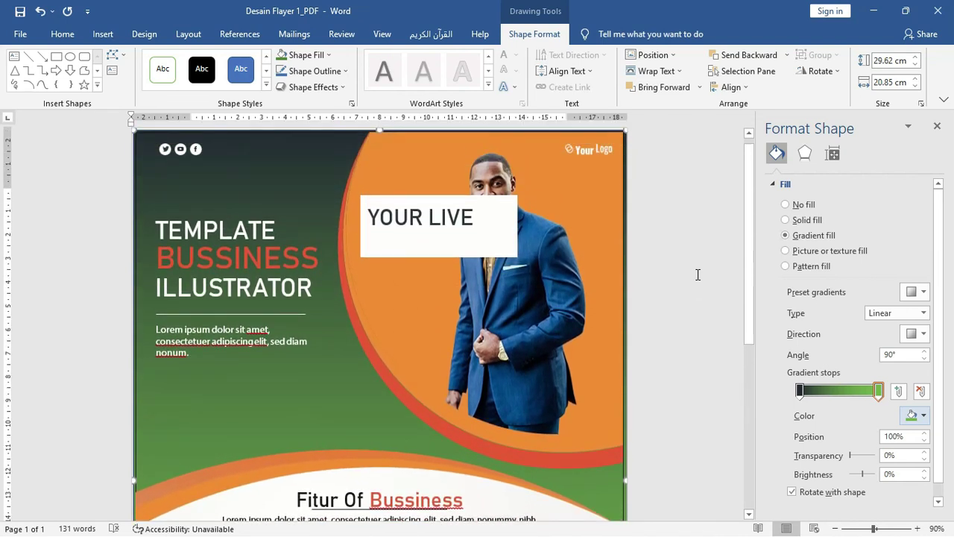
pyautogui.click(224, 260)
pyautogui.click(237, 260)
pyautogui.click(237, 261)
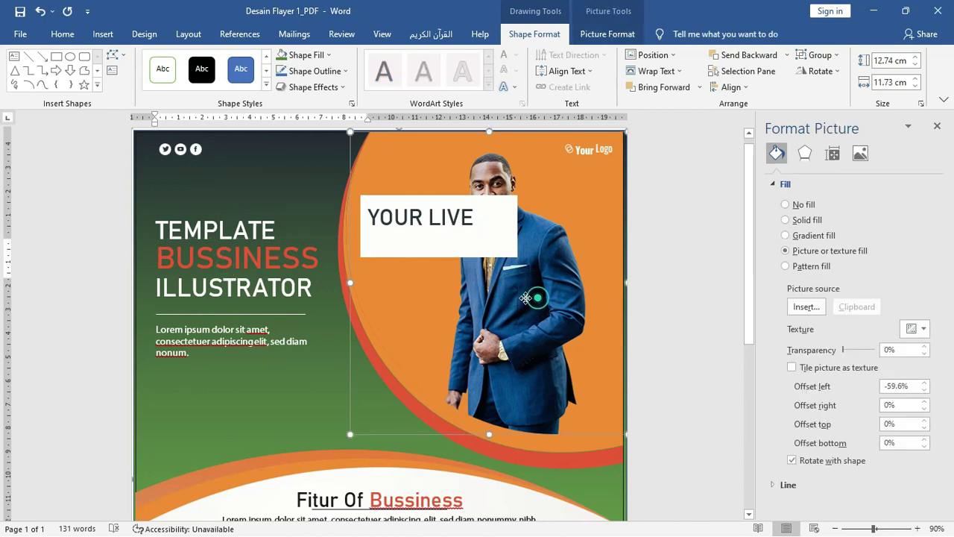
pyautogui.moveTo(537, 300); pyautogui.dragTo(519, 300)
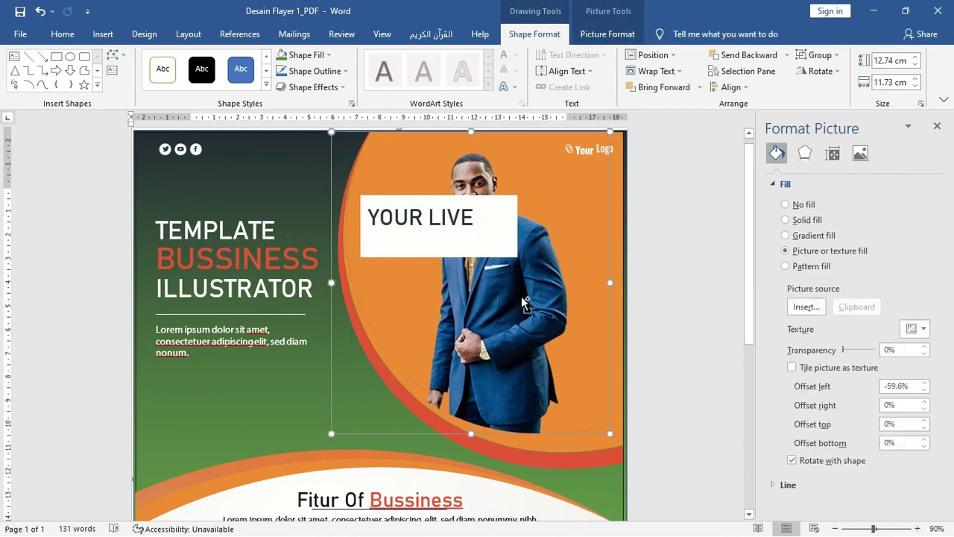
pyautogui.hotkey('ctrl', 'z')
pyautogui.scroll(-3, 551, 298)
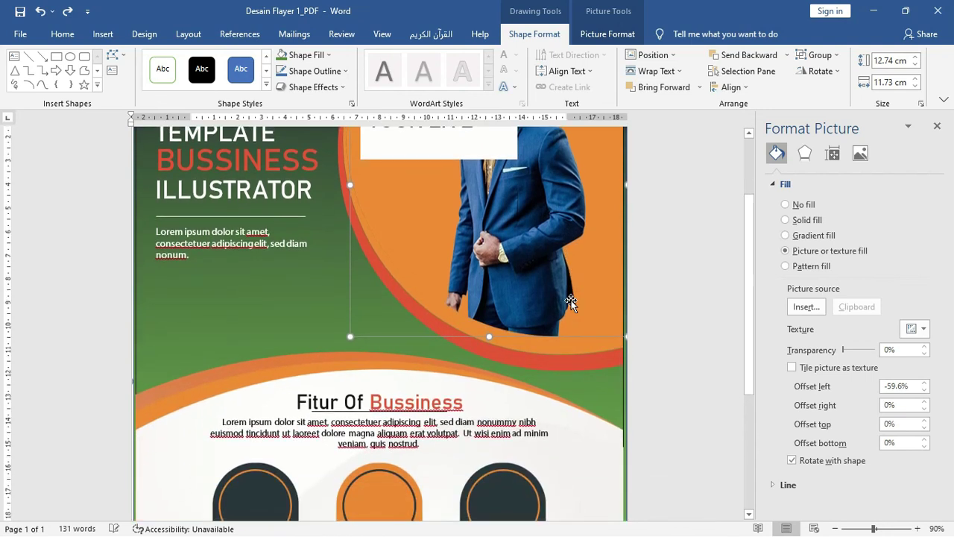
pyautogui.scroll(-2, 567, 306)
pyautogui.click(532, 395)
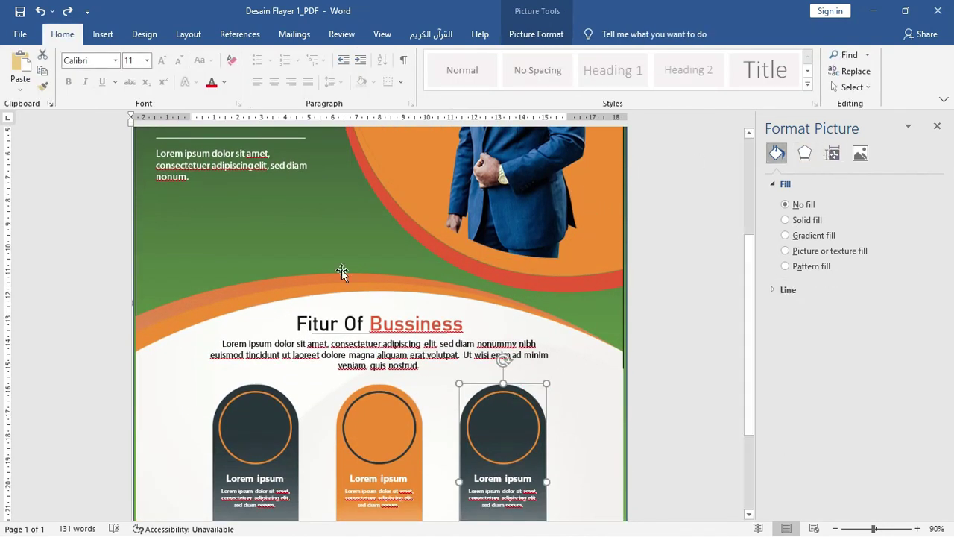
pyautogui.click(321, 275)
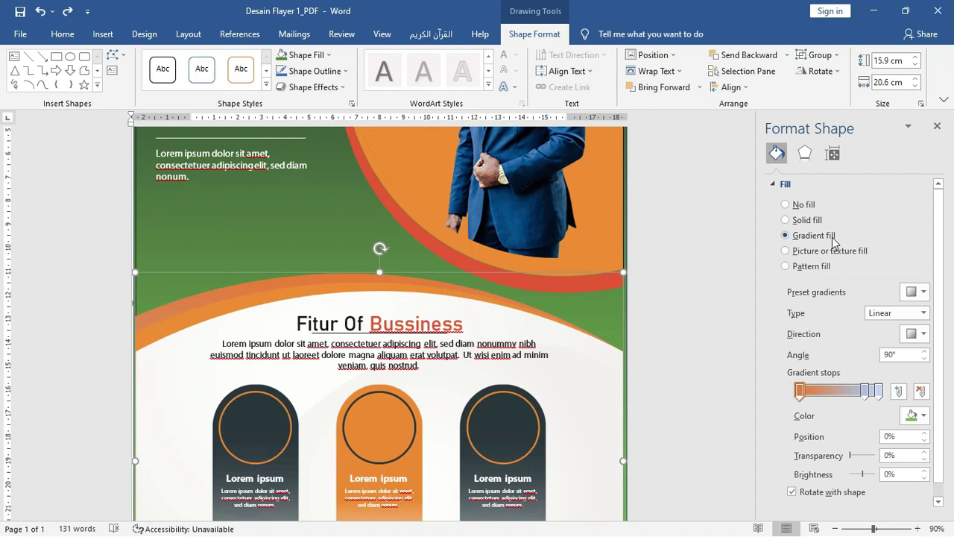
pyautogui.scroll(-4, 381, 291)
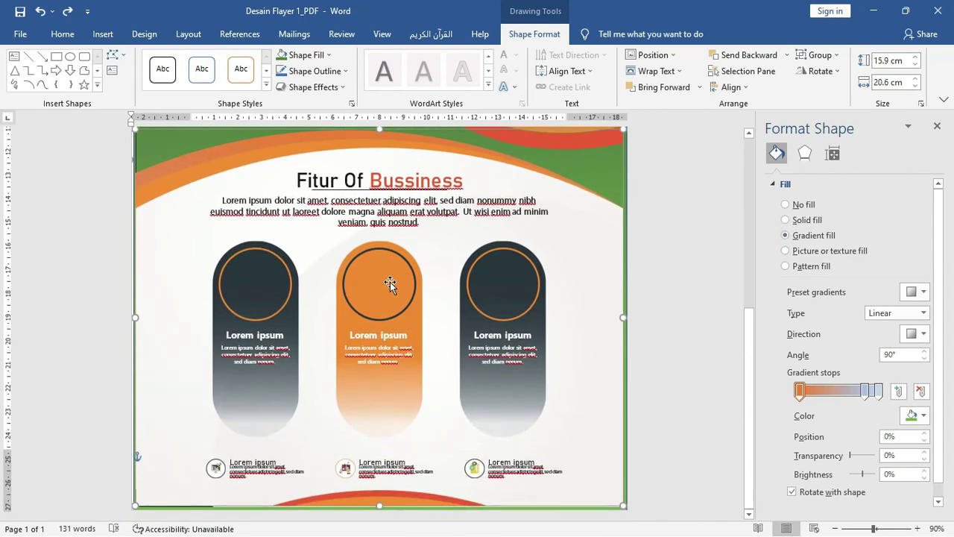
pyautogui.scroll(5, 391, 283)
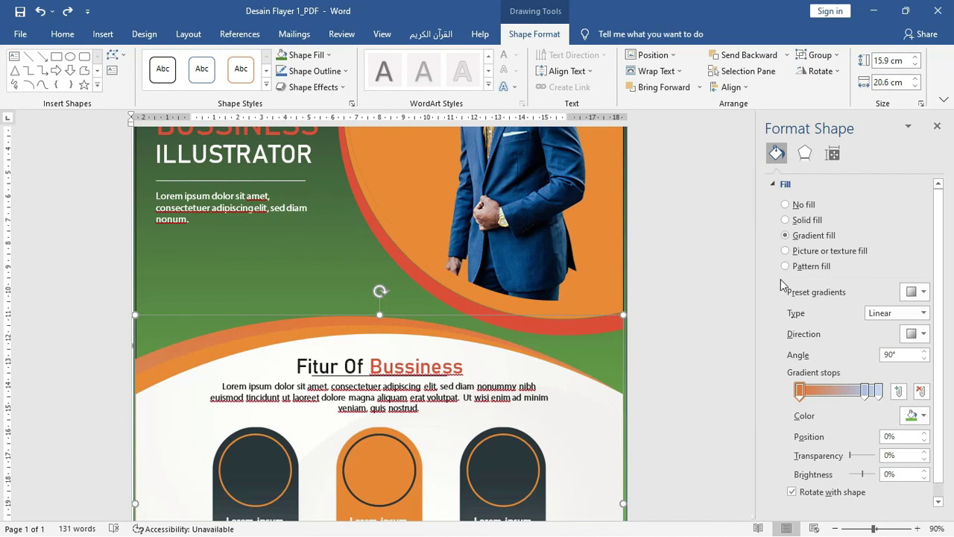
pyautogui.moveTo(750, 272); pyautogui.dragTo(754, 192)
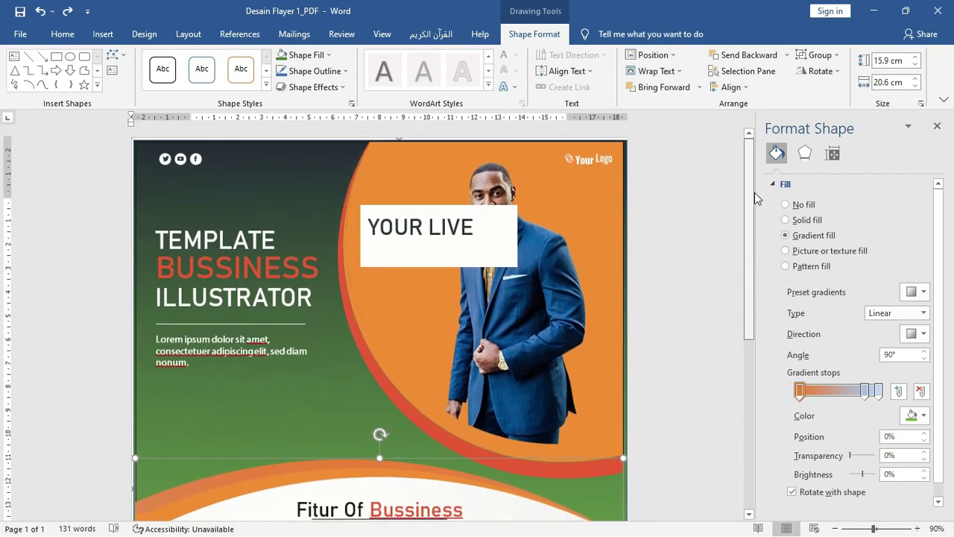